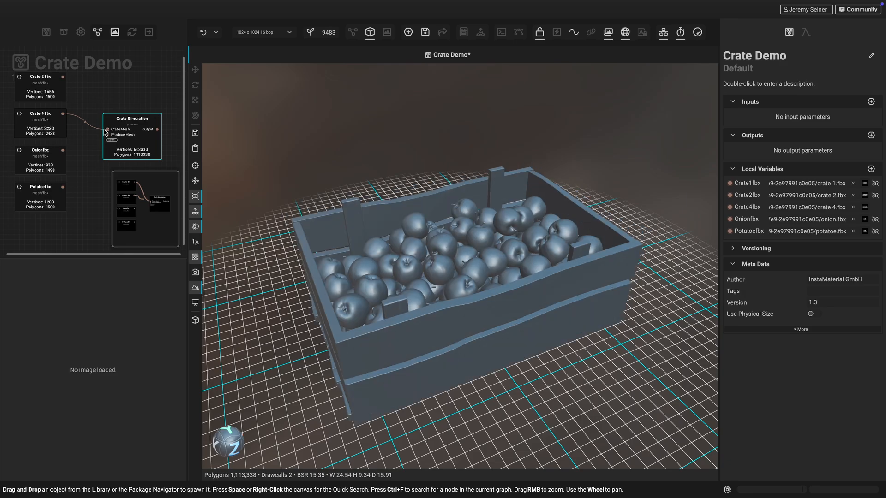
Feed the onion mesh, followed by the potato mesh, into the Crate Simulation node's Produce Mesh input and inspect the filled crate.
drag(63, 149, 106, 134)
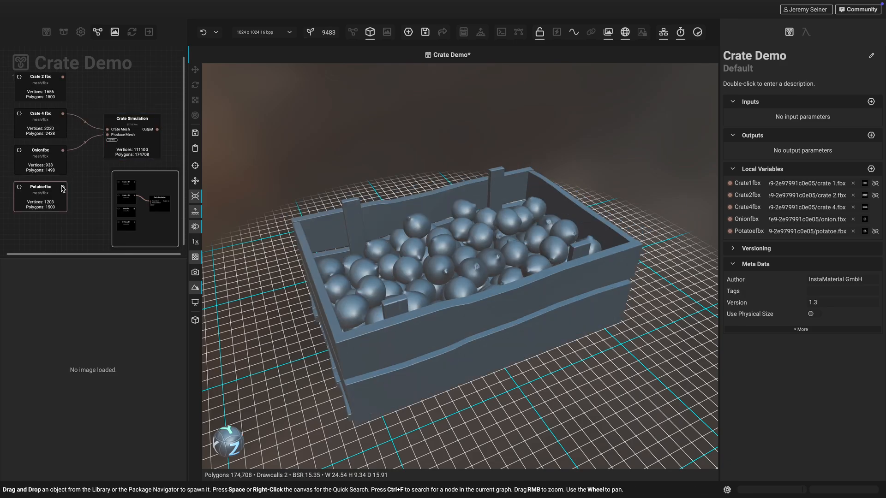
drag(63, 187, 107, 135)
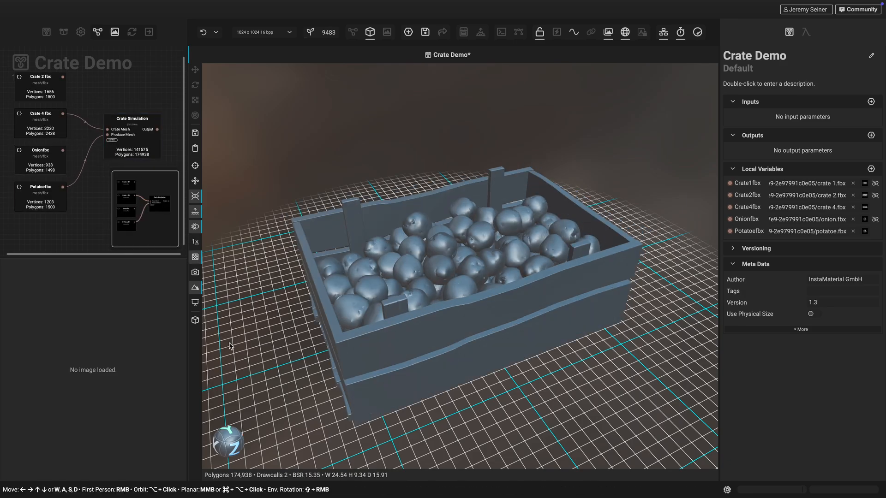
alt+drag(230, 346, 153, 351)
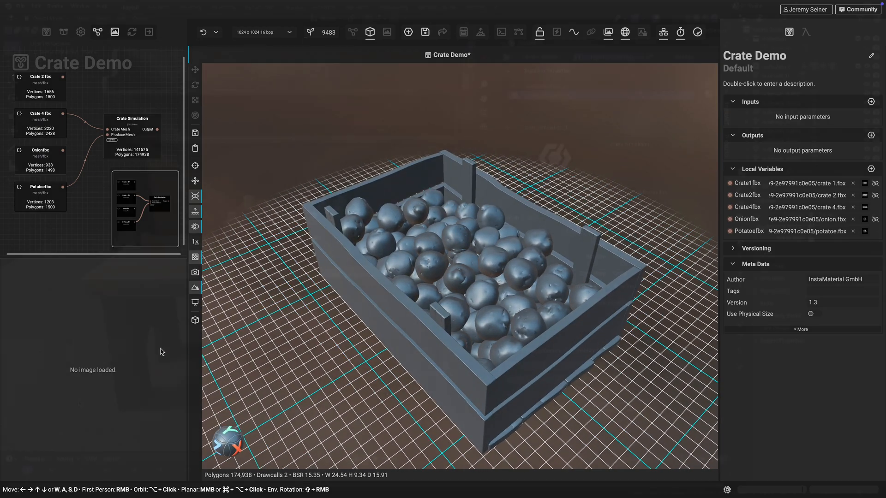
middle_drag(78, 405, 44, 409)
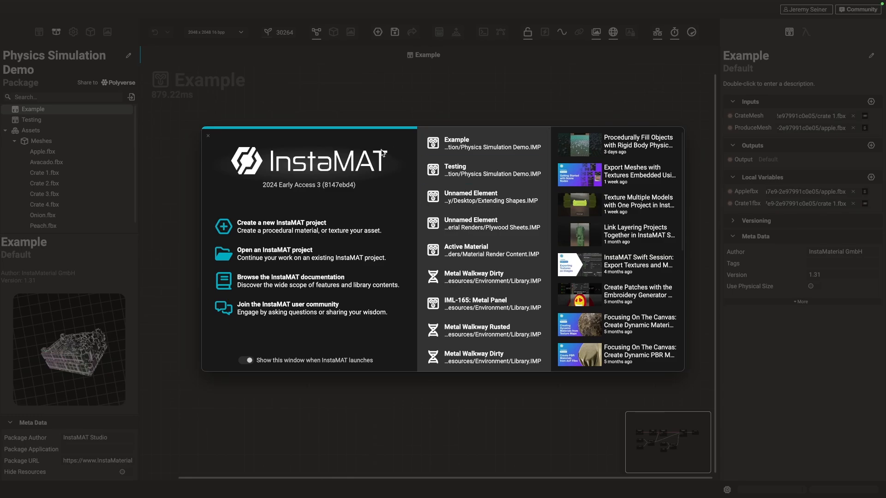
Create a new Element Graph project from the Physics Based Scatter tutorial template and look over its node graph.
click(290, 234)
click(319, 273)
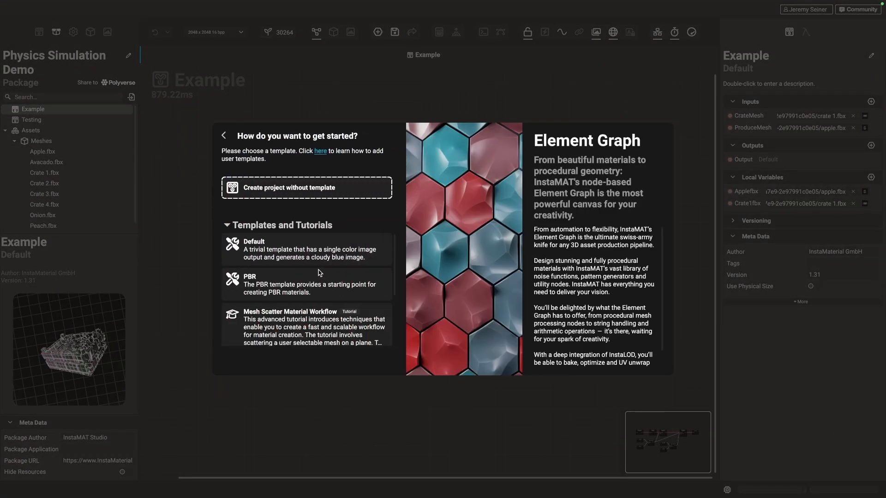
scroll(322, 275, down, 3)
click(325, 286)
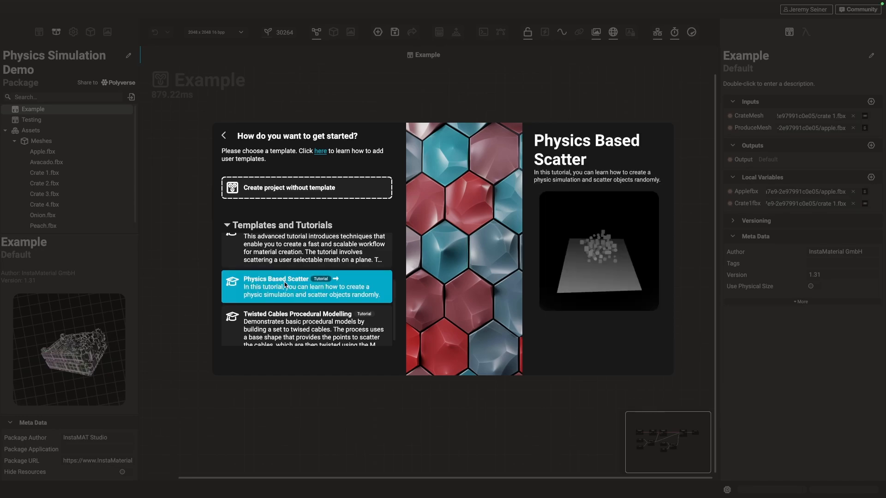
click(334, 288)
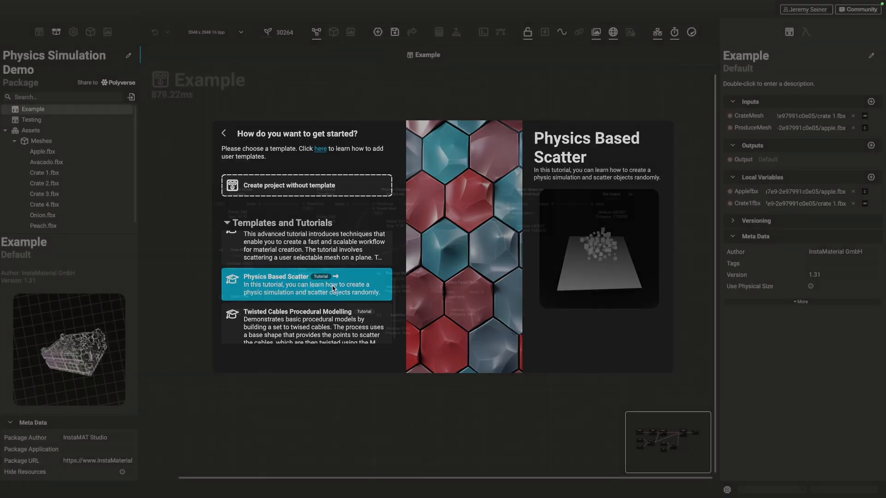
mouse_move(256, 344)
middle_down()
mouse_move(352, 340)
mouse_move(267, 338)
middle_up()
mouse_move(322, 337)
middle_down()
mouse_move(259, 339)
mouse_move(289, 344)
middle_up()
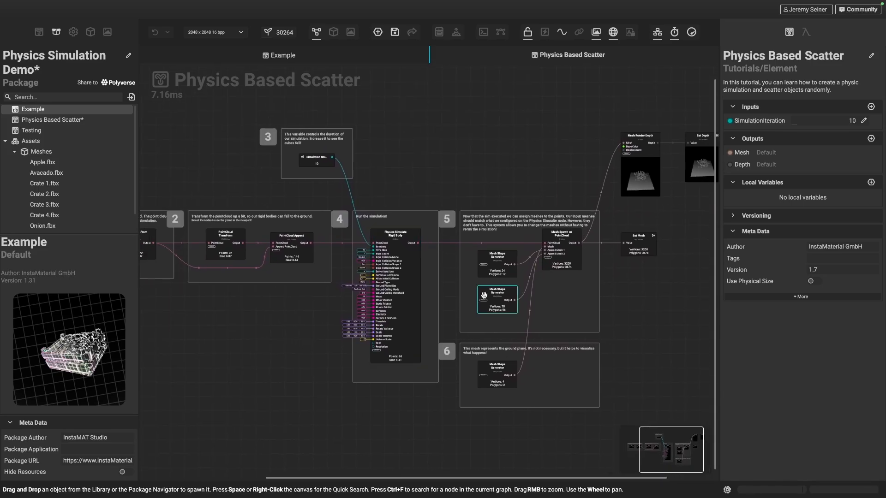
Show the 3D viewport beside the graph, set SimulationIteration to 59 and view the scattered shapes up close.
click(91, 31)
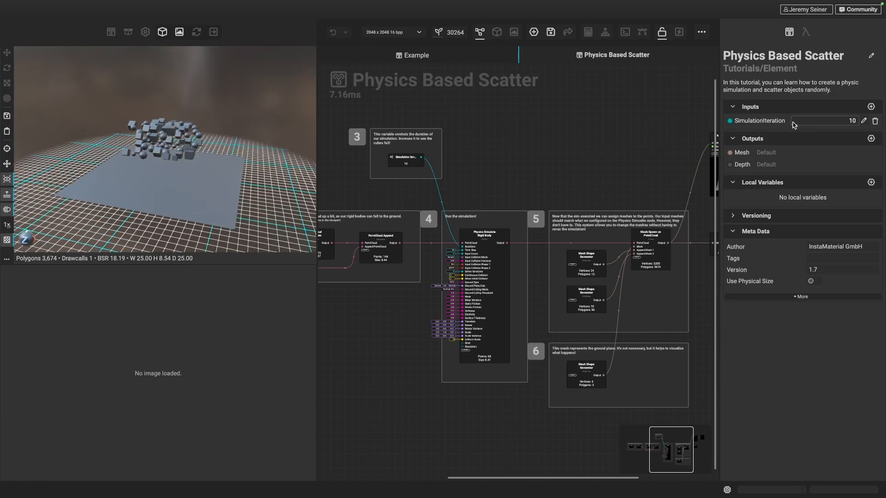
drag(795, 127, 833, 129)
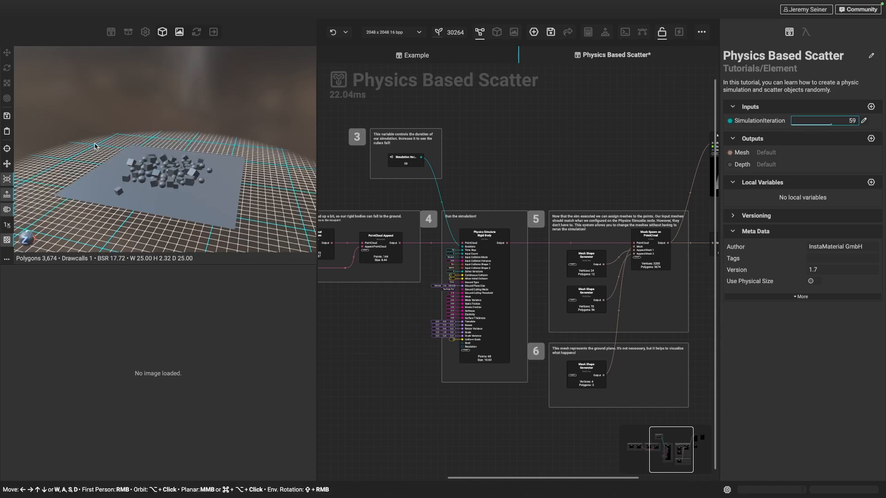
scroll(167, 175, up, 5)
alt+drag(169, 177, 158, 189)
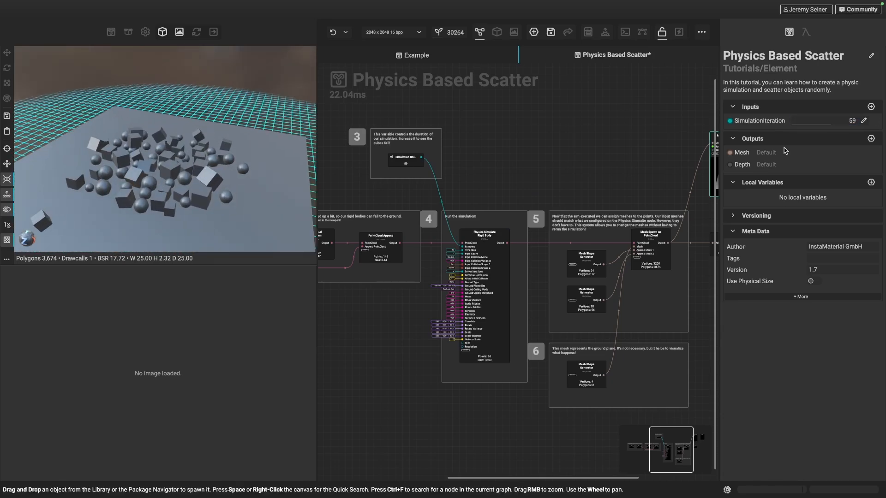
Set SimulationIteration to 25 and enlarge the graph area to review the tutorial's numbered node groups.
drag(823, 123, 815, 134)
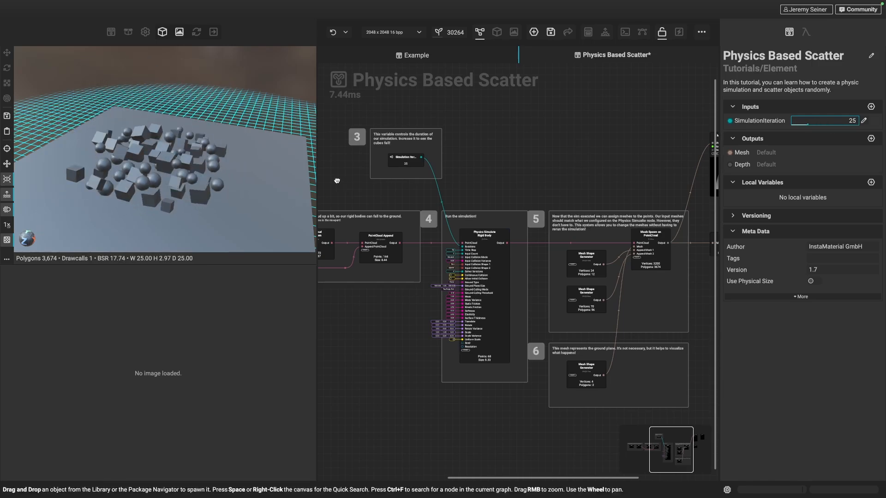
drag(317, 197, 250, 194)
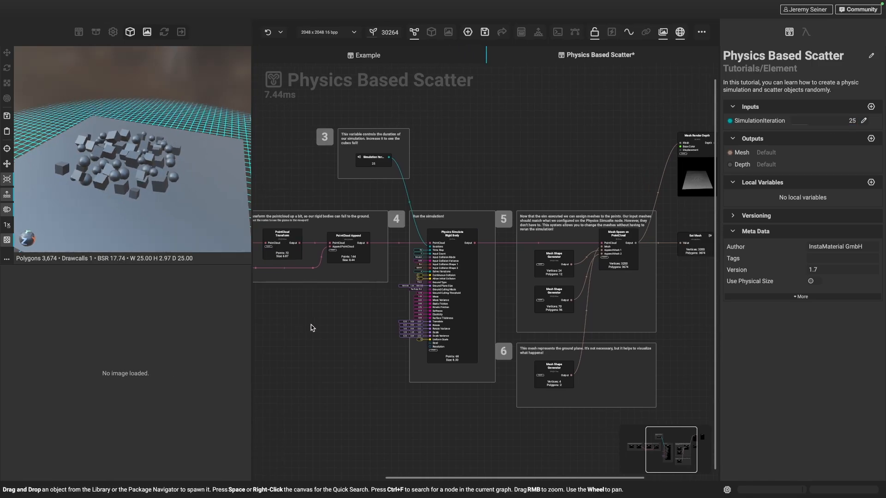
scroll(328, 349, down, 2)
middle_drag(319, 340, 363, 323)
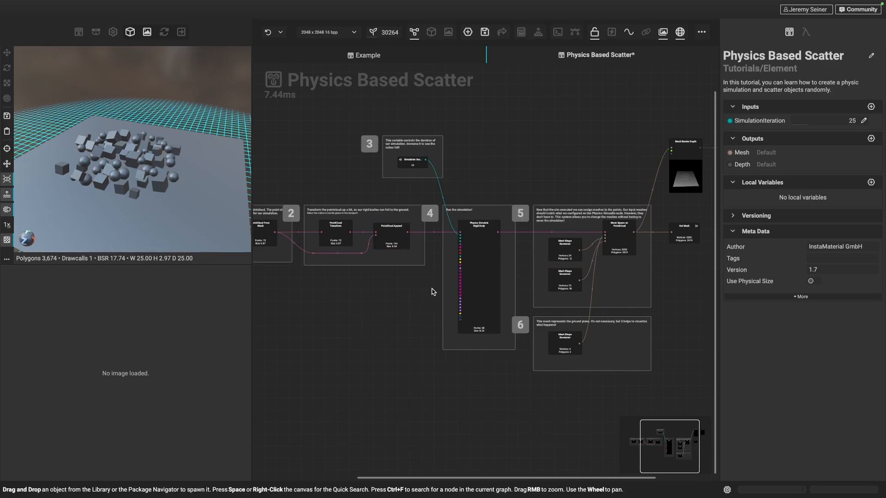
scroll(432, 289, up, 4)
middle_drag(397, 311, 394, 302)
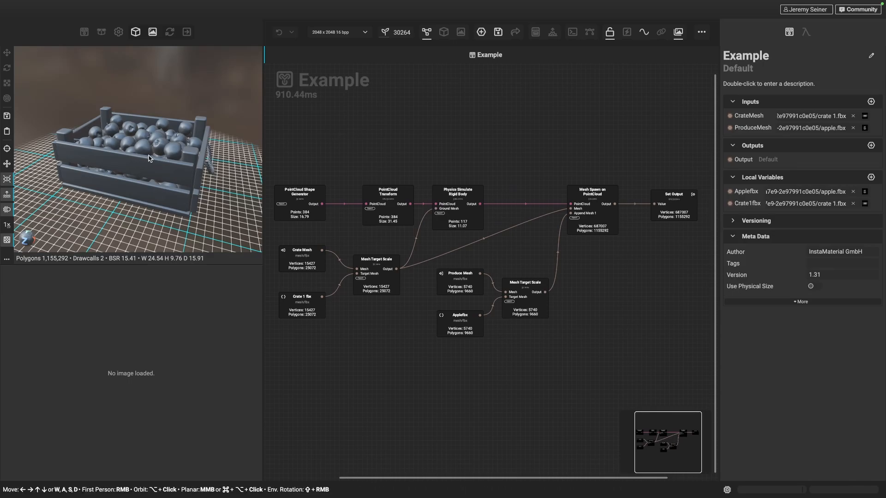
Replace the mesh of the Example graph's Crate Mesh input with Crate 2.fbx and randomize the graph's seed.
alt+drag(159, 179, 172, 198)
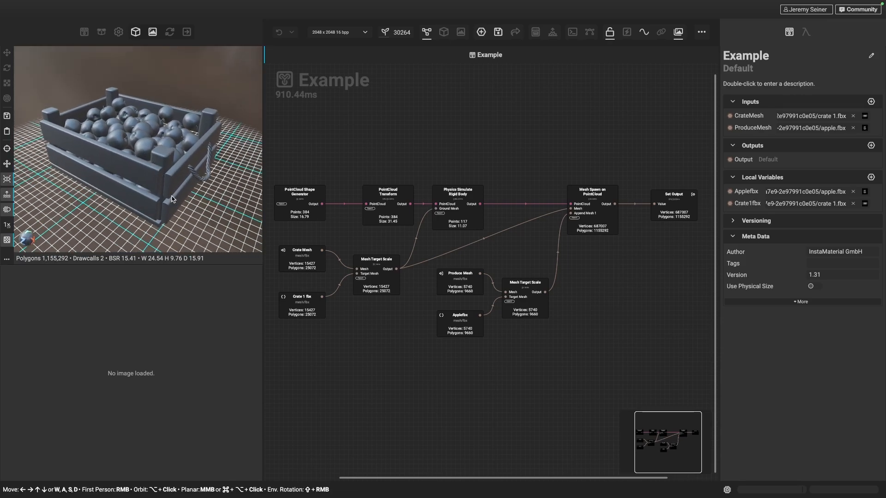
double_click(302, 259)
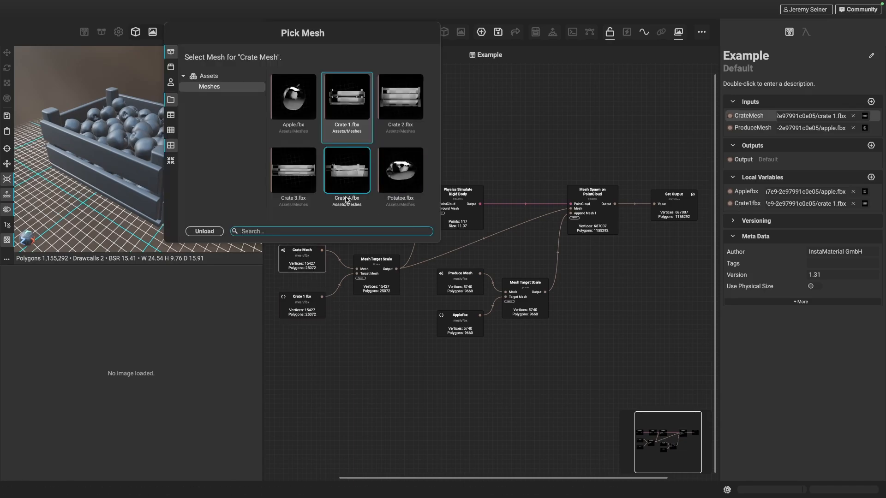
double_click(401, 97)
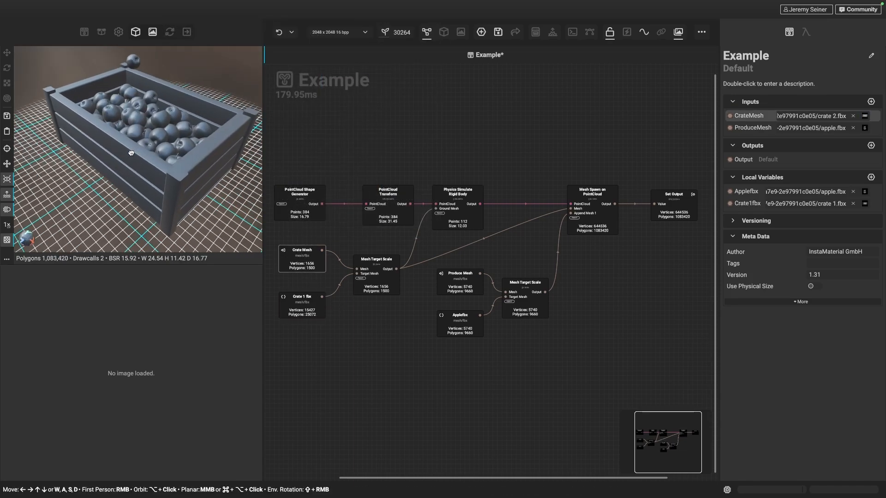
alt+drag(132, 153, 162, 149)
click(396, 36)
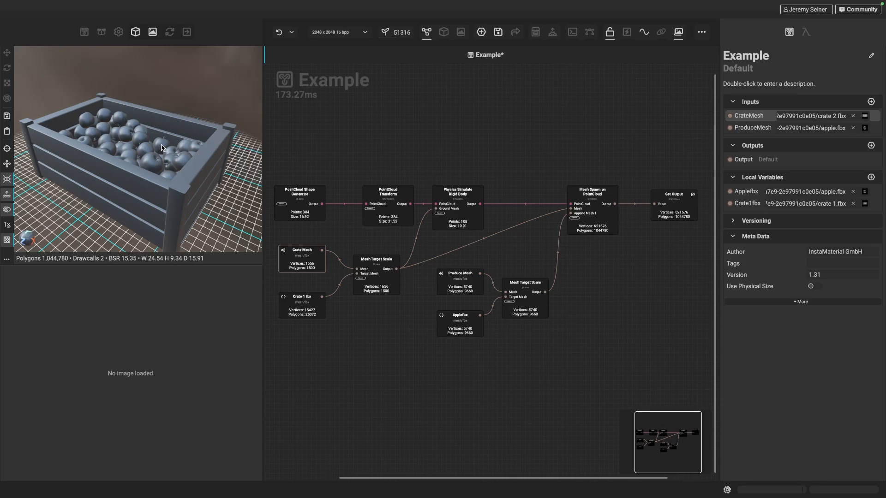
Replace the mesh of the Produce Mesh input with Potatoe.fbx and inspect the filled crate up close.
double_click(455, 280)
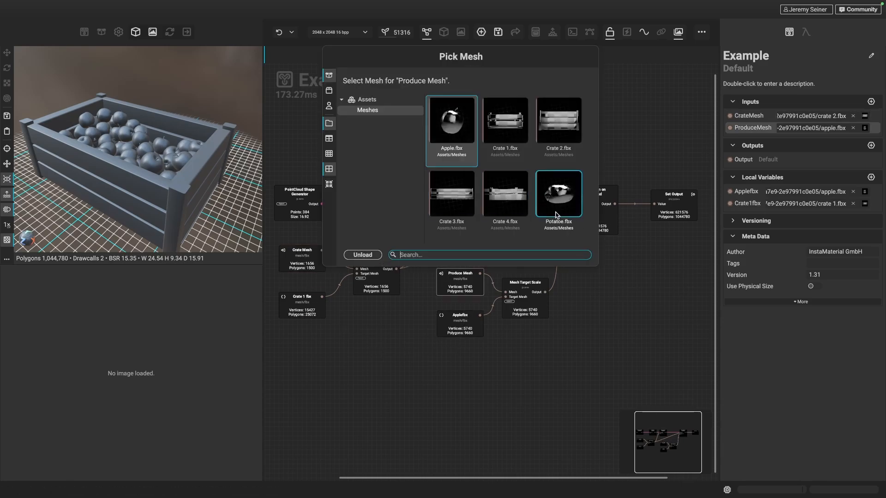
double_click(559, 196)
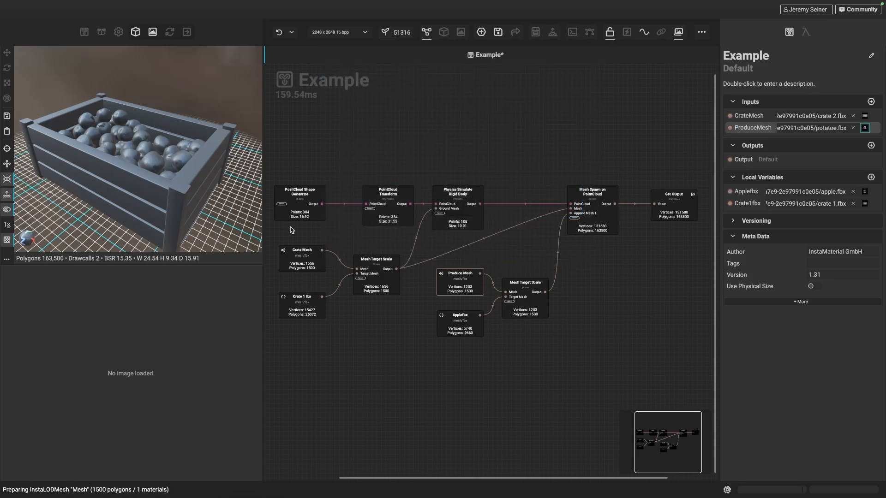
scroll(144, 133, up, 5)
mouse_move(166, 160)
alt+mouse_down()
mouse_move(107, 153)
mouse_move(163, 158)
alt+mouse_up()
scroll(134, 139, down, 4)
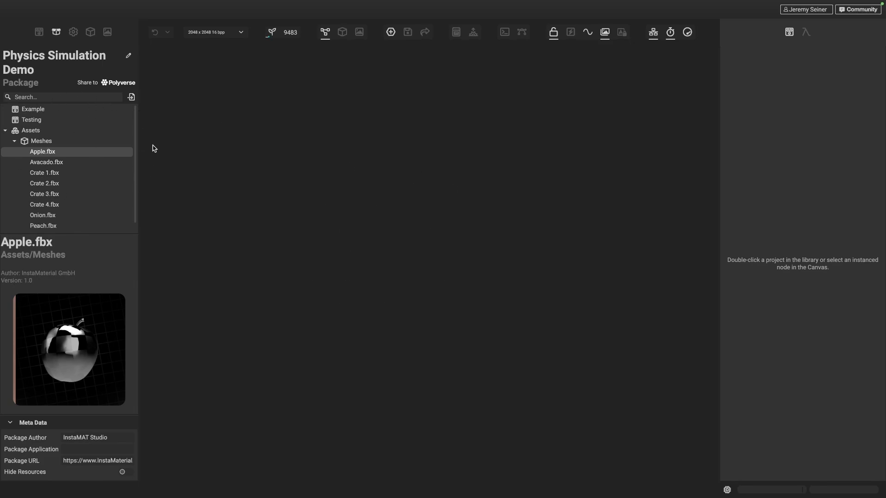
Preview the crate meshes from Crate 1.fbx to Crate 4.fbx in the package's mesh assets.
click(56, 174)
click(66, 184)
click(57, 194)
click(54, 183)
click(59, 174)
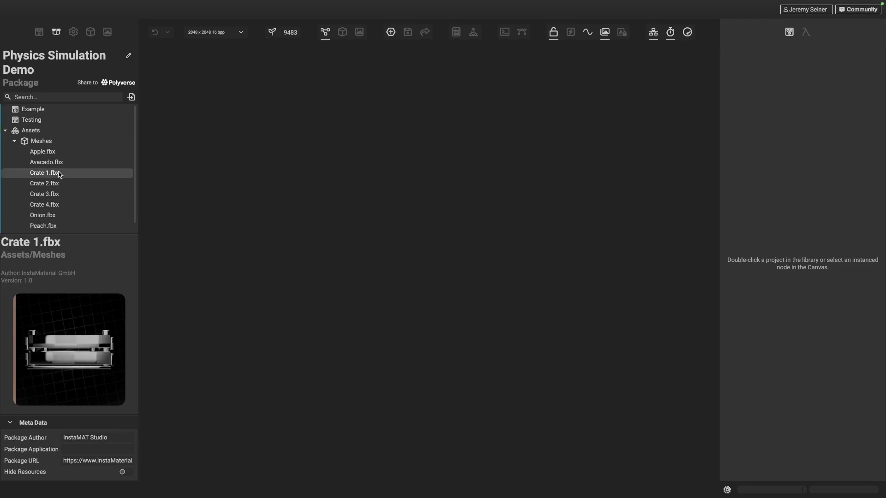
click(54, 184)
click(57, 195)
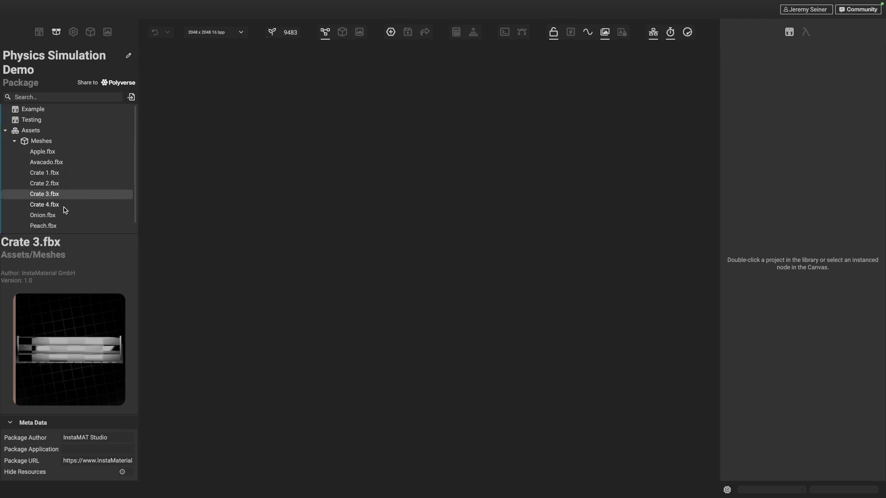
click(65, 207)
click(64, 194)
click(62, 184)
Preview the apple, onion, peach and potato meshes in the package, and look again at Crate 1.fbx to Crate 3.fbx.
scroll(64, 186, down, 1)
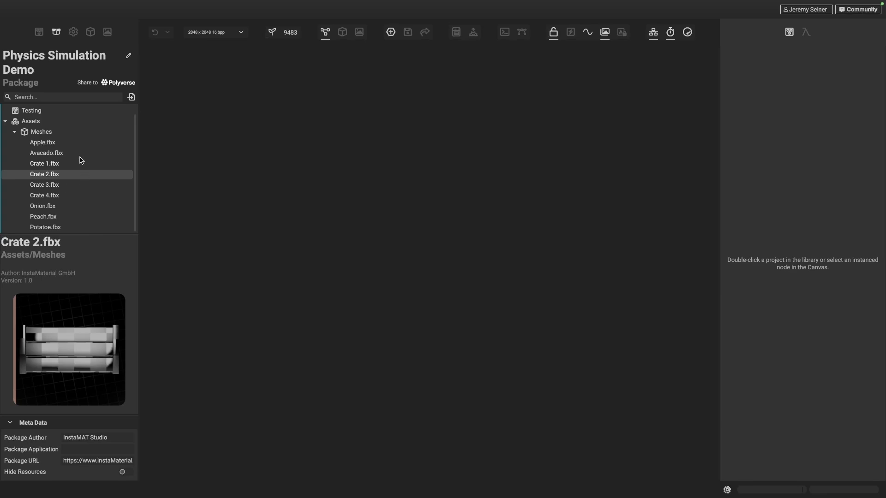
click(47, 144)
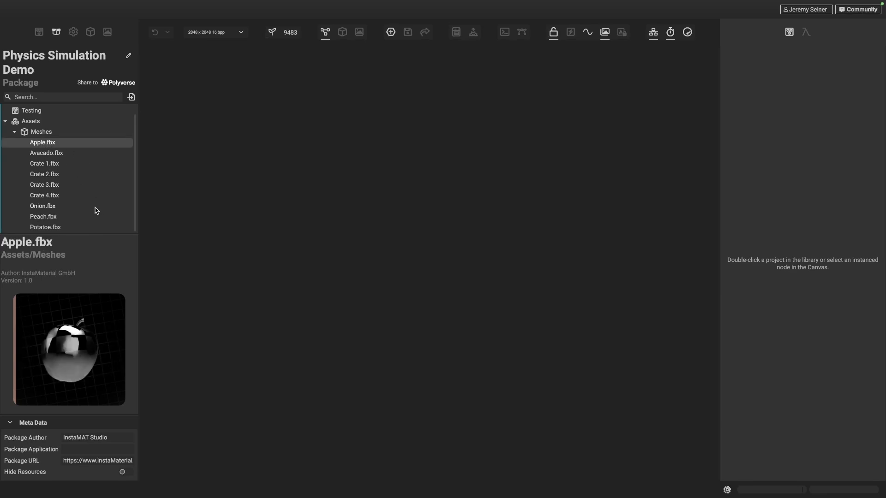
click(61, 207)
click(72, 216)
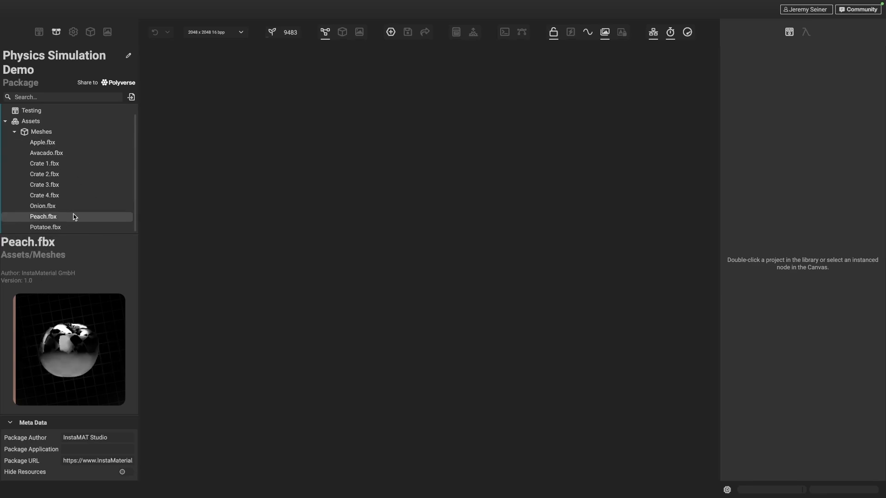
click(51, 228)
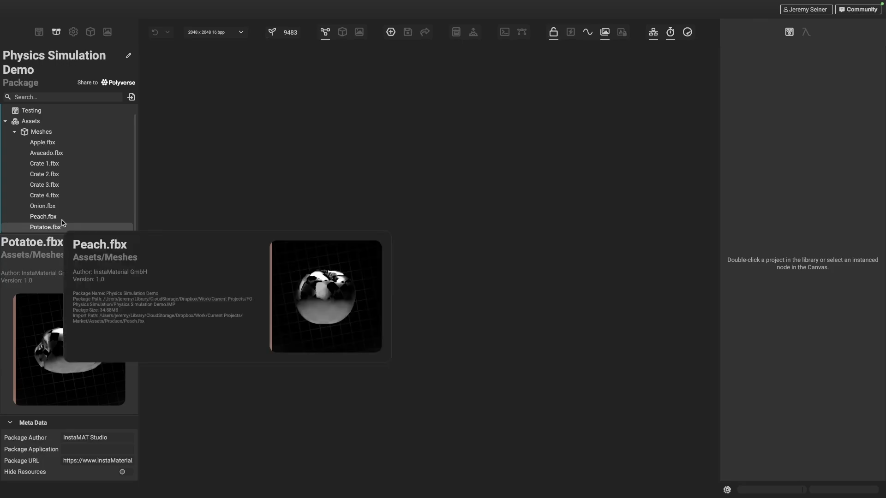
click(54, 165)
click(54, 173)
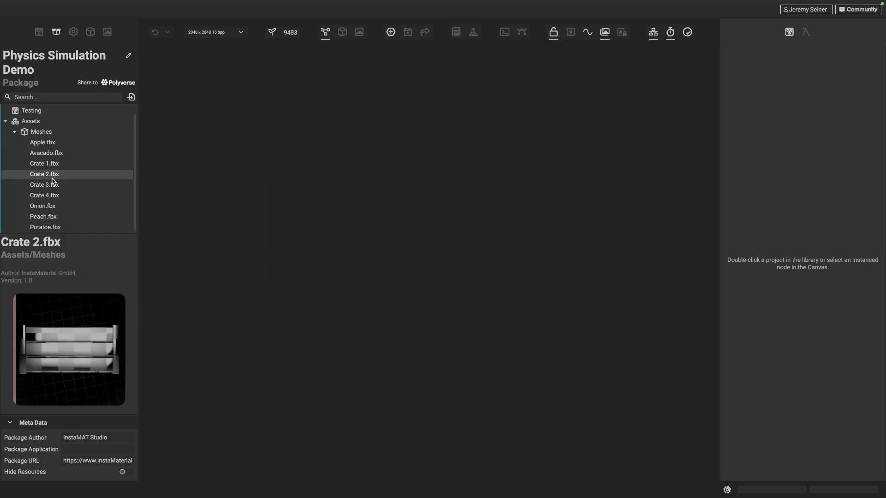
click(69, 184)
click(80, 165)
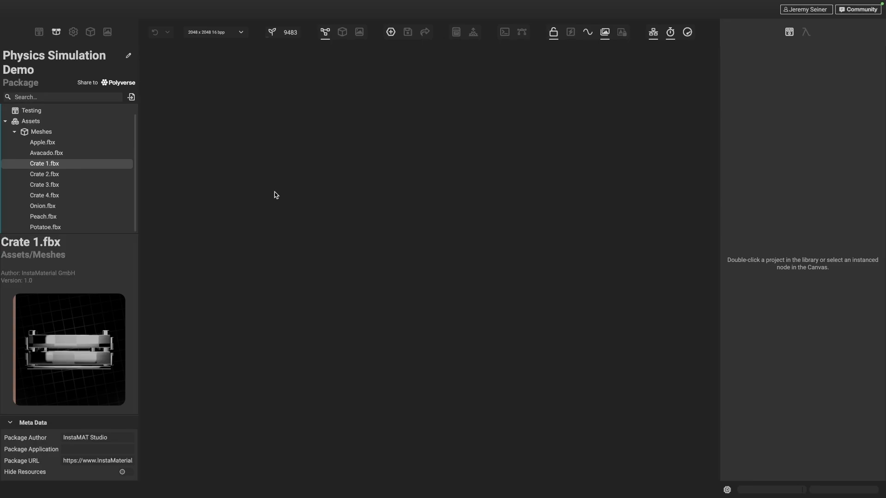
Create a new Element Graph project without a template.
click(390, 33)
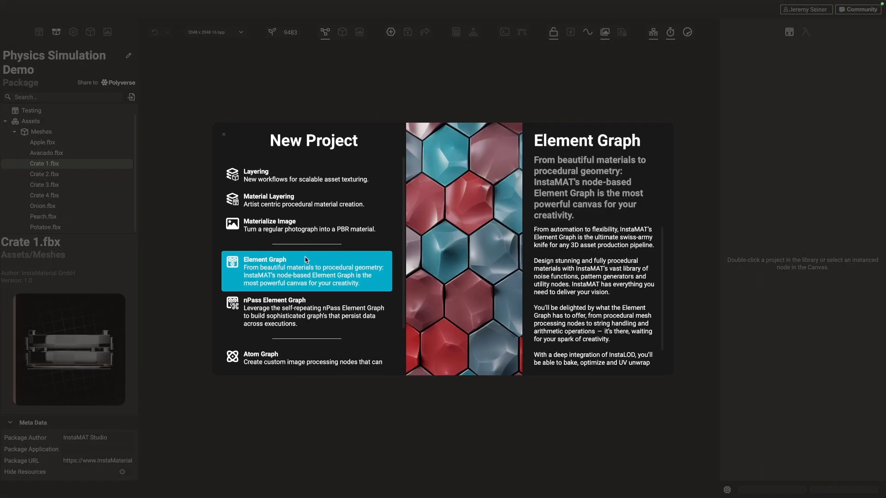
click(318, 268)
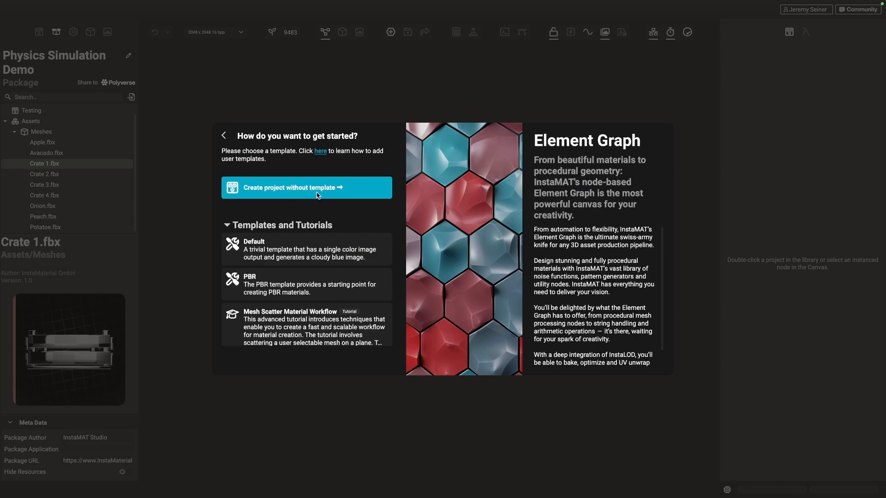
click(331, 194)
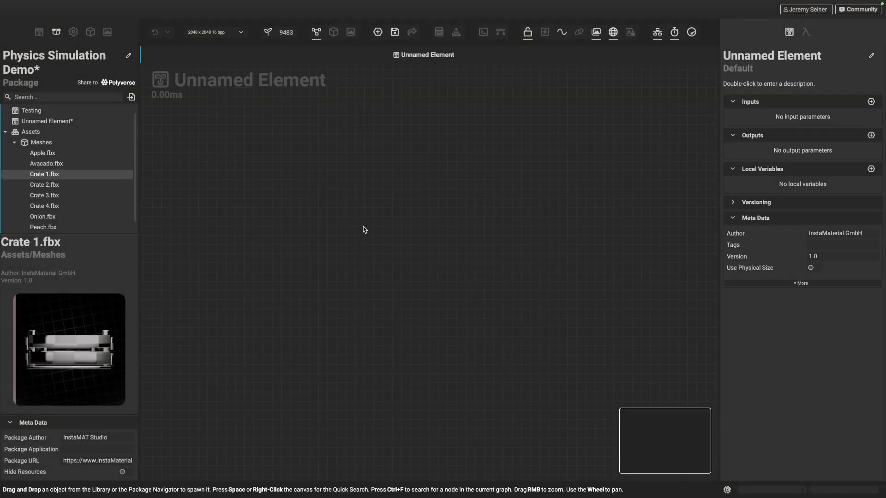
Rename the unnamed element graph to Crate Simulation and save the package.
double_click(746, 56)
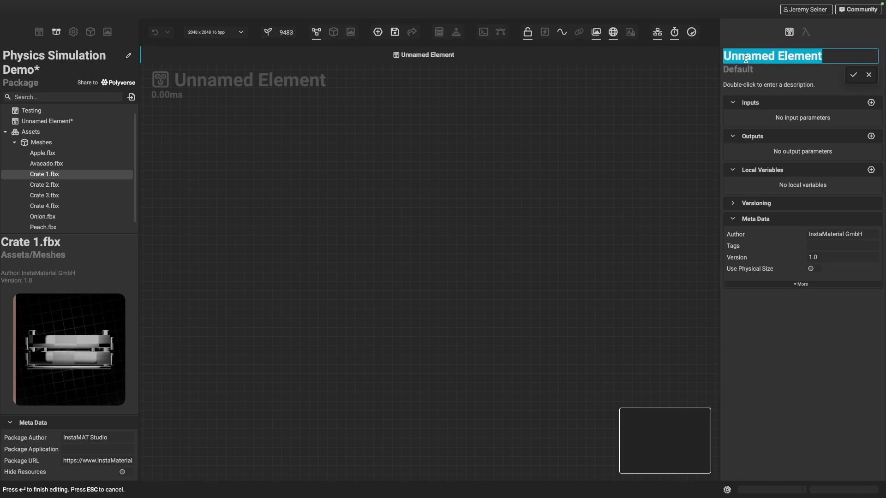
text(Crate Simulation)
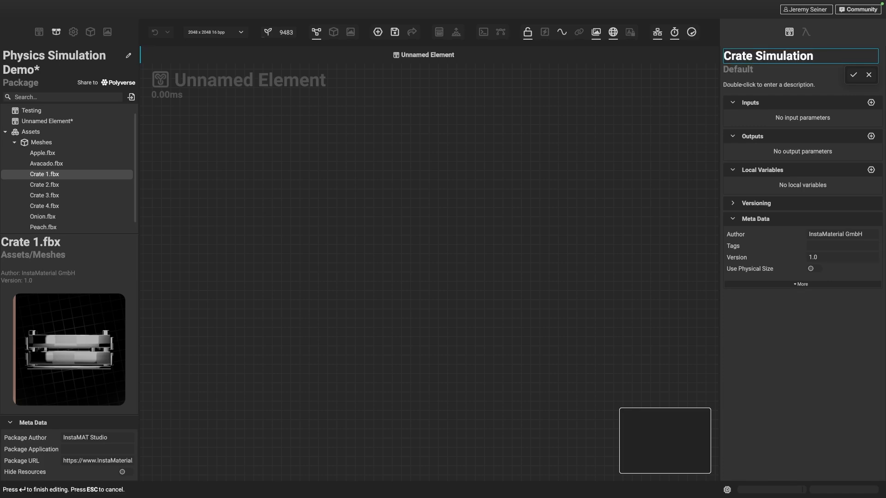
key(Return)
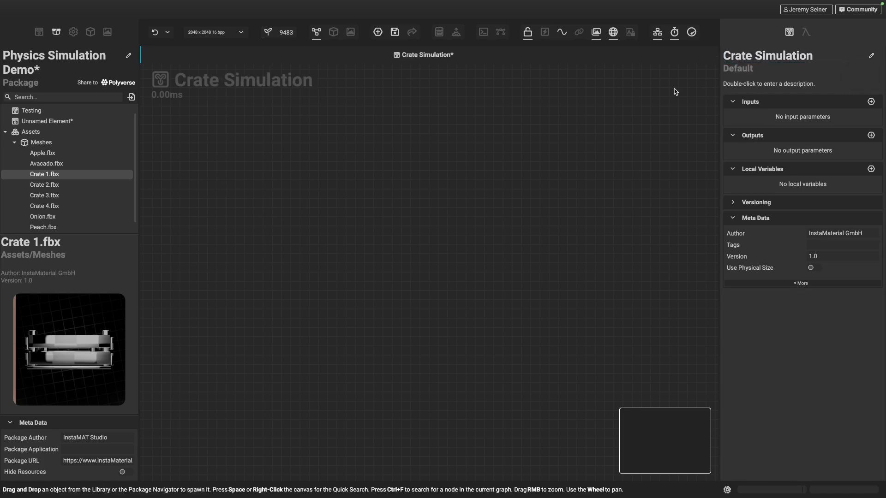
key(ctrl+s)
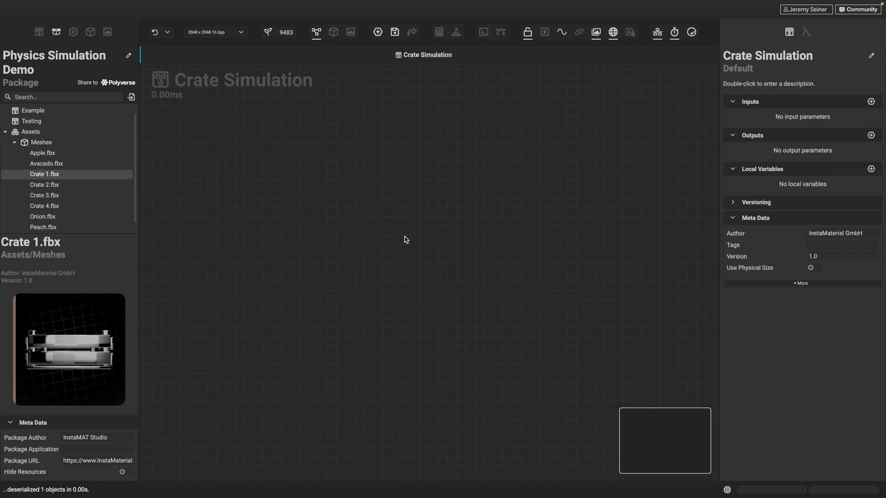
Add a Physics Simulate Rigid Body node to the Crate Simulation graph.
right_click(351, 211)
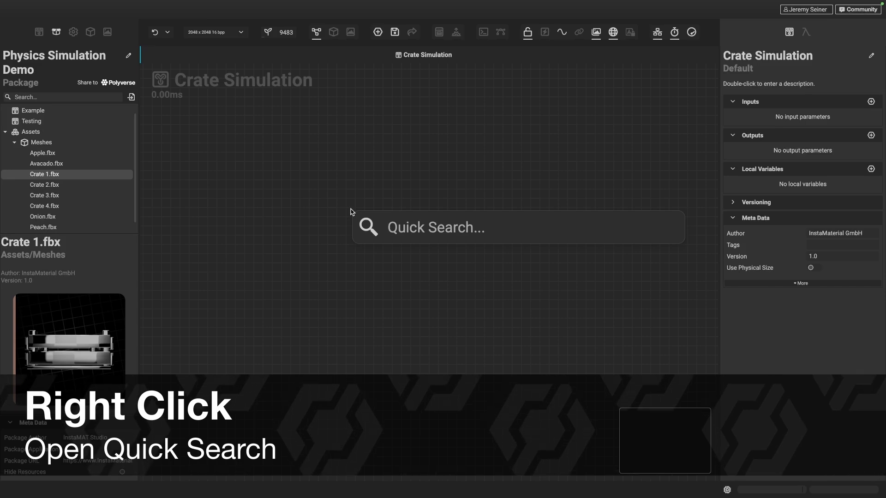
text(physics)
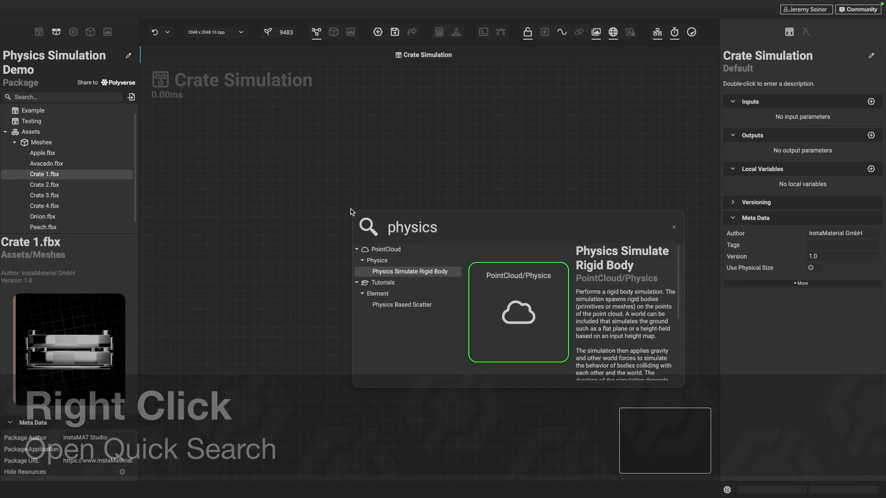
click(429, 273)
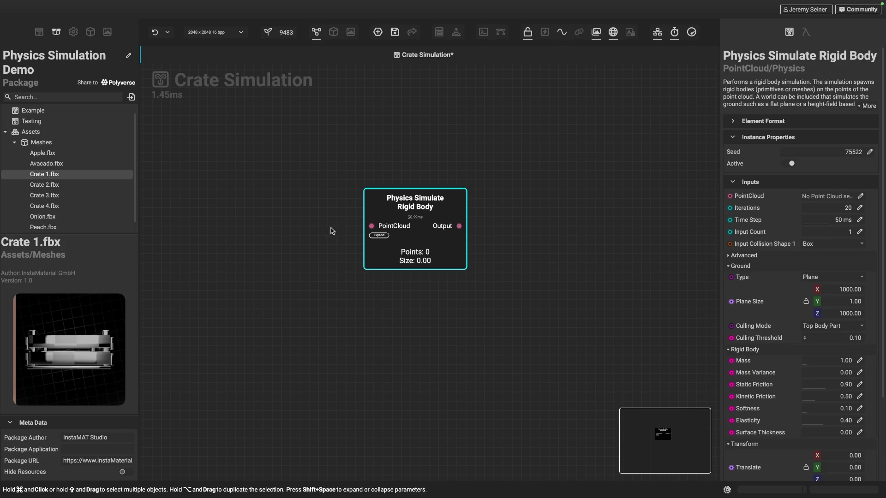
Add a PointCloud Shape Generator node and place it below and to the left of the rigid body node.
middle_drag(333, 228, 361, 226)
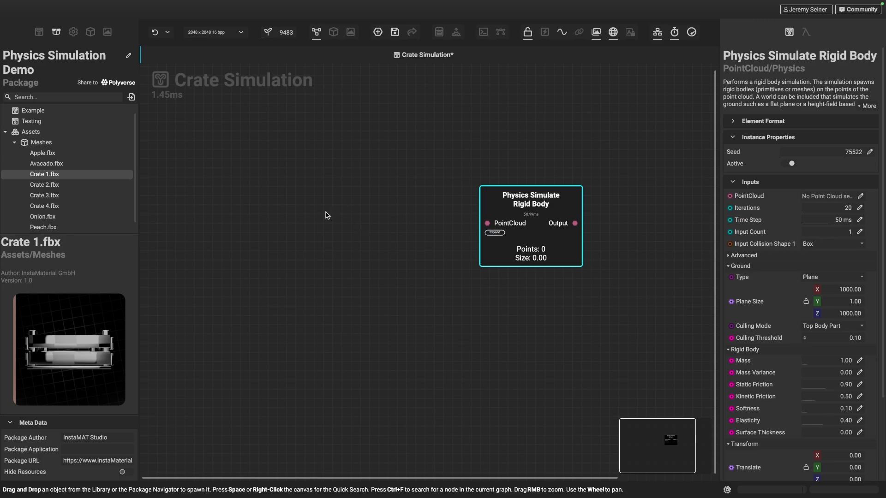
key(space)
text(pointcloud sha)
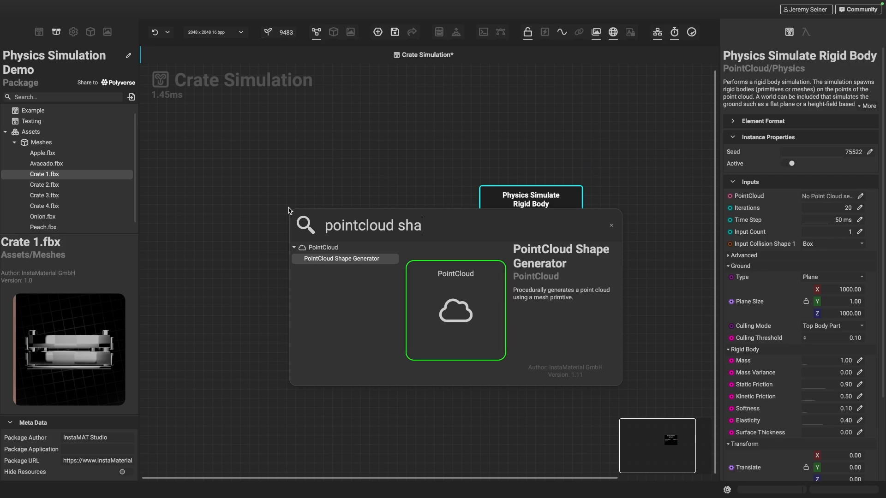
key(Return)
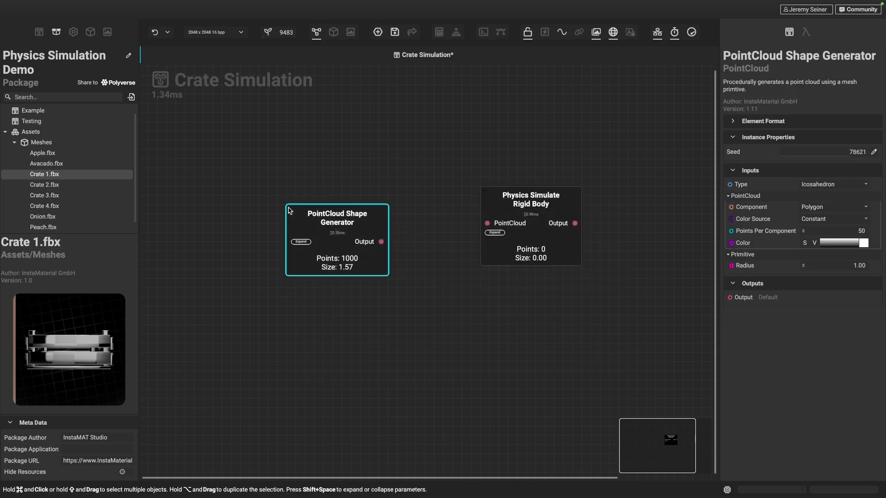
drag(341, 252, 311, 363)
Add a PointCloud From Mesh node above the PointCloud Shape Generator, level with the rigid body node.
key(space)
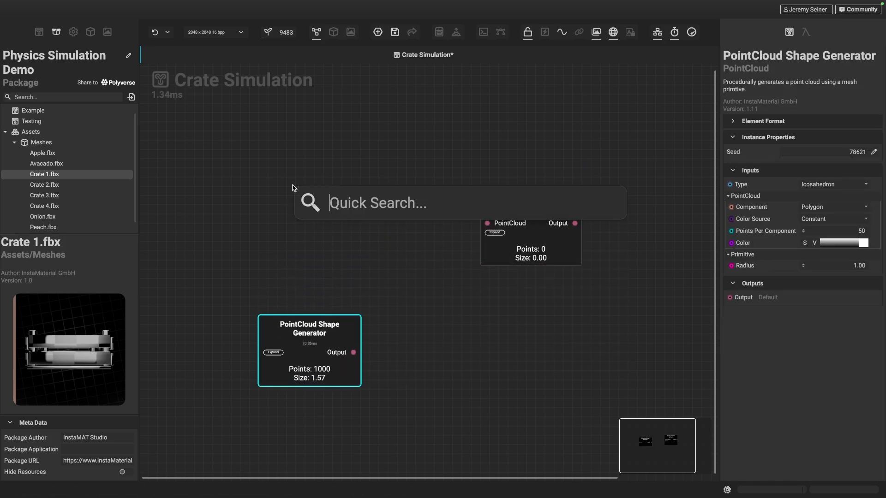
text(pointcloud)
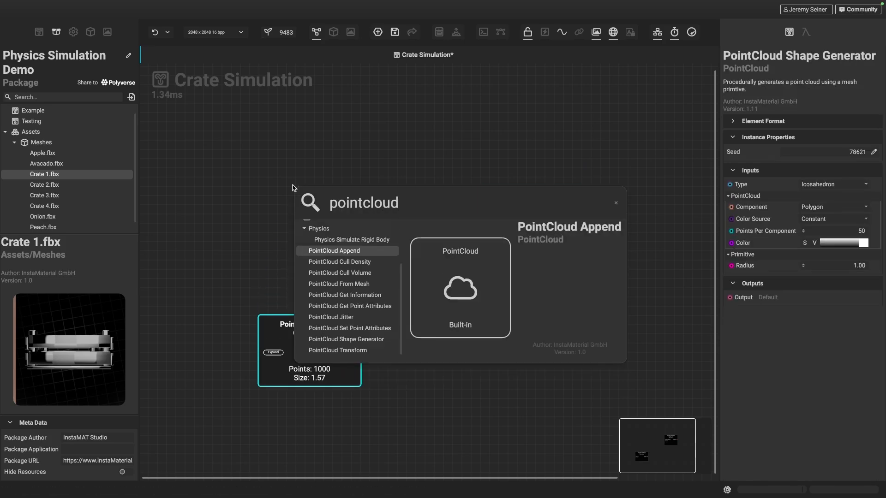
text( from)
key(Return)
drag(368, 196, 340, 196)
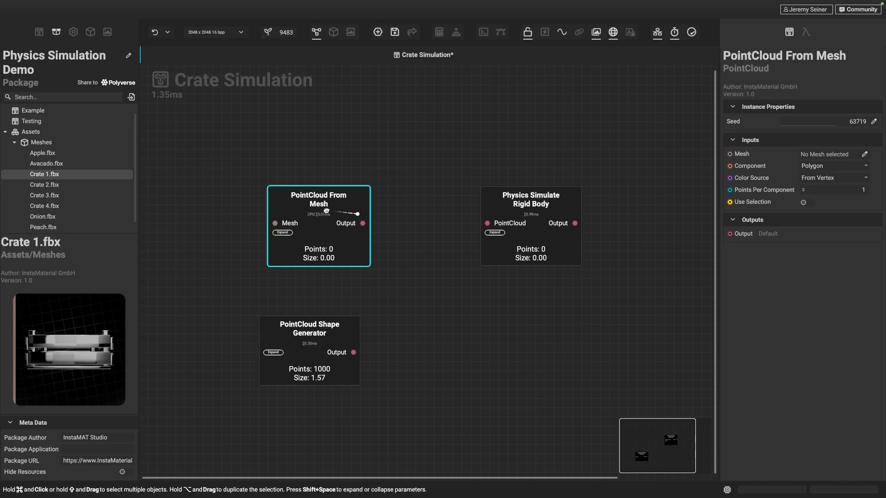
Preview the PointCloud From Mesh output in the 3D view with Apple.fbx as its mesh, and inspect the points.
click(364, 224)
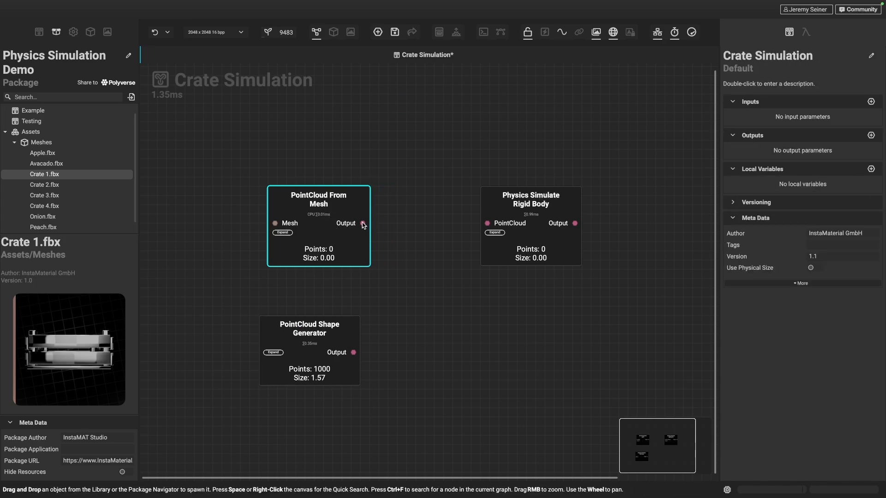
double_click(363, 224)
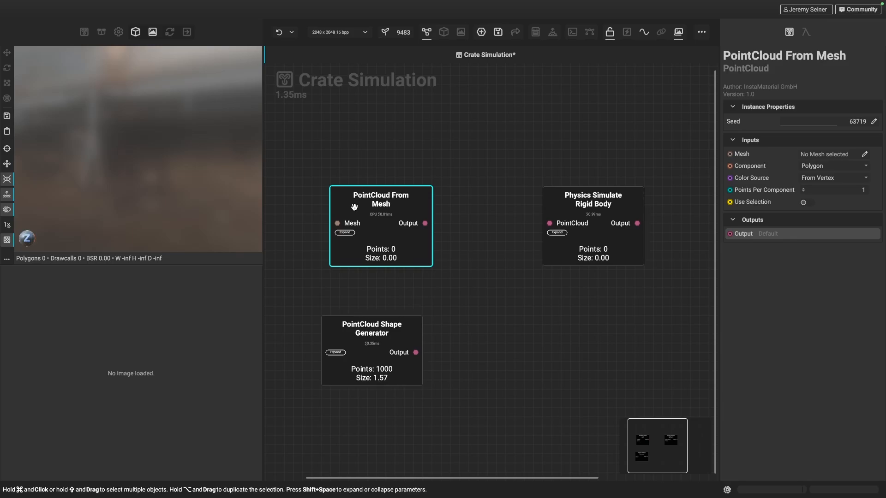
click(865, 155)
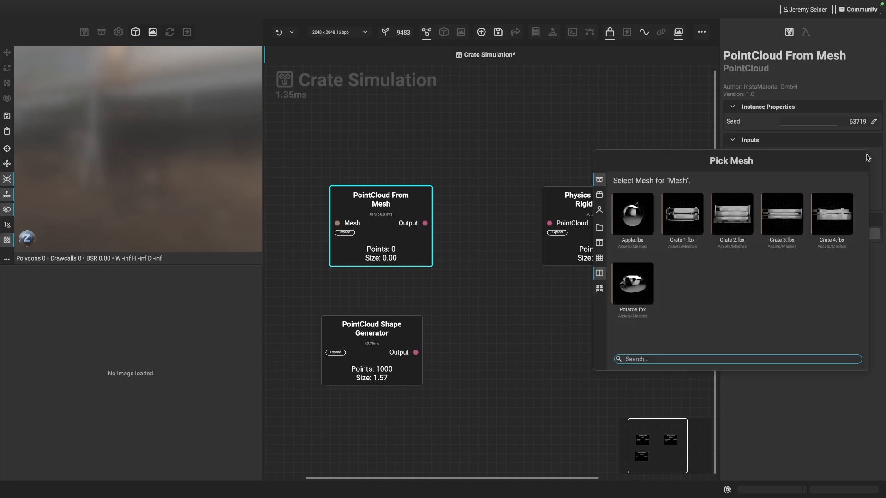
click(631, 219)
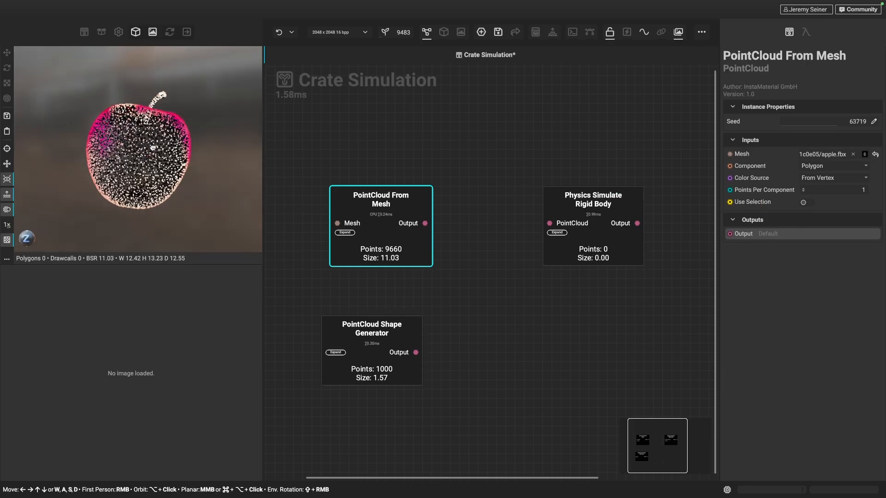
mouse_move(153, 148)
alt+mouse_down()
mouse_move(111, 159)
mouse_move(155, 166)
alt+mouse_up()
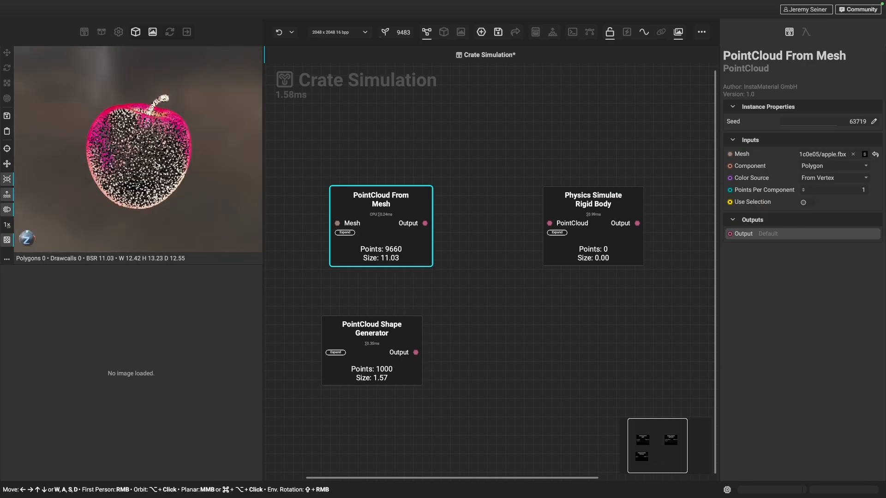
alt+drag(155, 165, 169, 145)
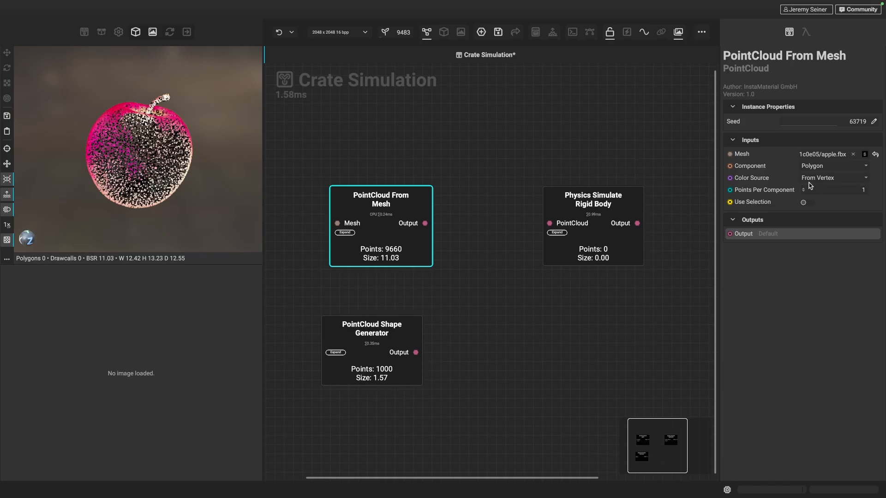
Try the Edge and Vertex components for the apple point cloud, return to Polygon, and inspect the points up close.
click(865, 185)
click(820, 167)
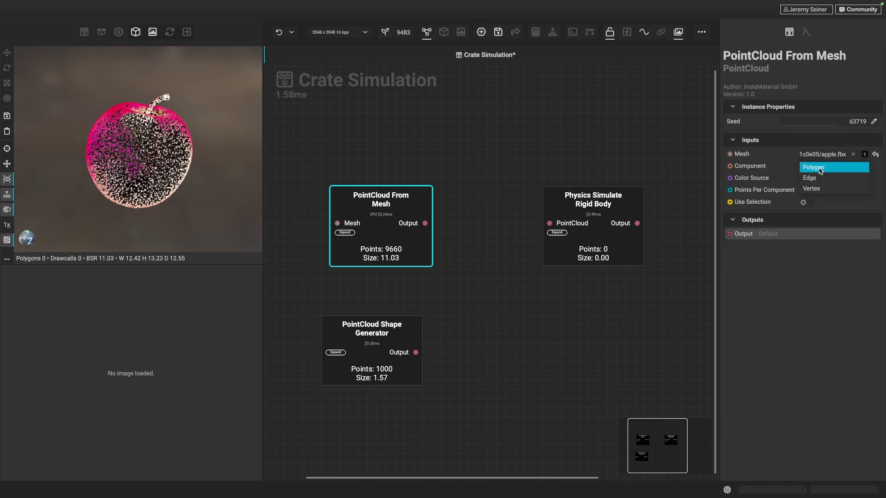
click(825, 177)
click(828, 168)
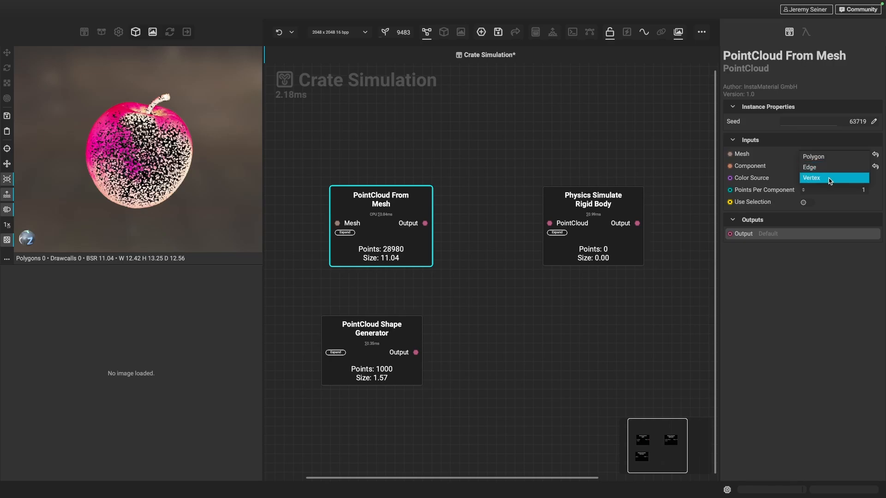
click(829, 178)
click(841, 167)
click(837, 144)
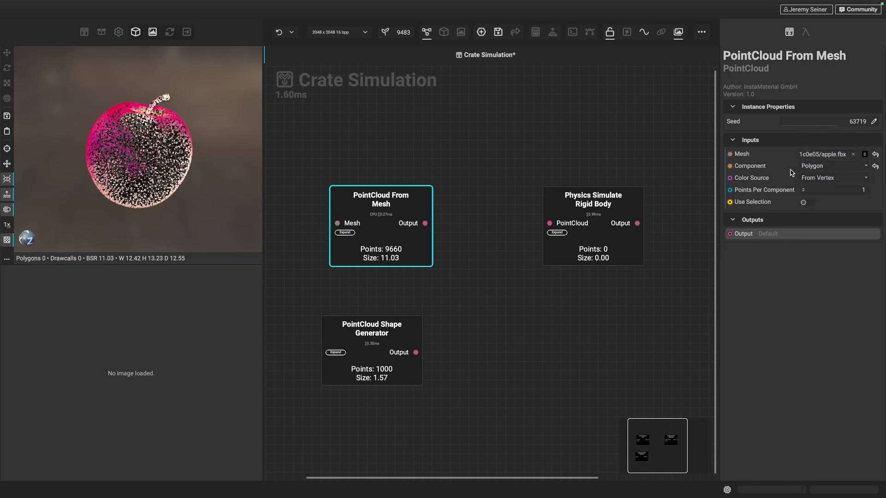
scroll(154, 160, up, 3)
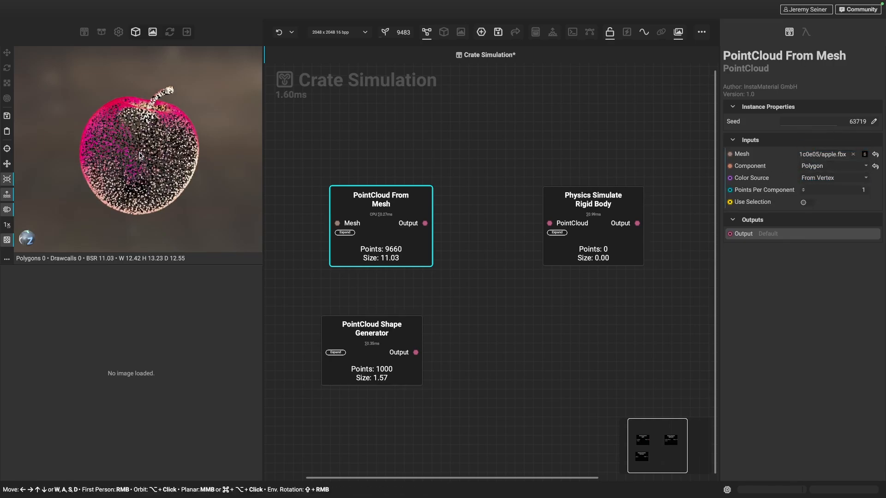
mouse_move(154, 159)
alt+mouse_down()
mouse_move(155, 196)
mouse_move(149, 152)
alt+mouse_up()
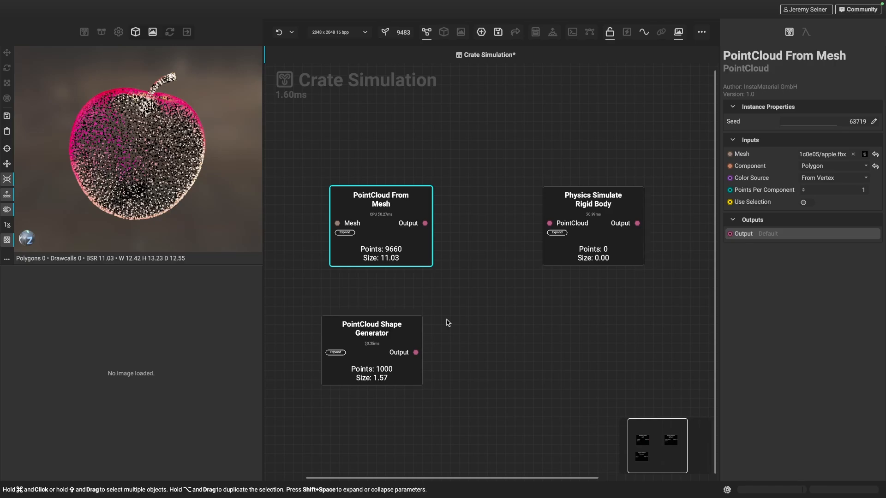
Delete the PointCloud From Mesh node and put the PointCloud Shape Generator in its place, previewing its output in 3D.
key(Delete)
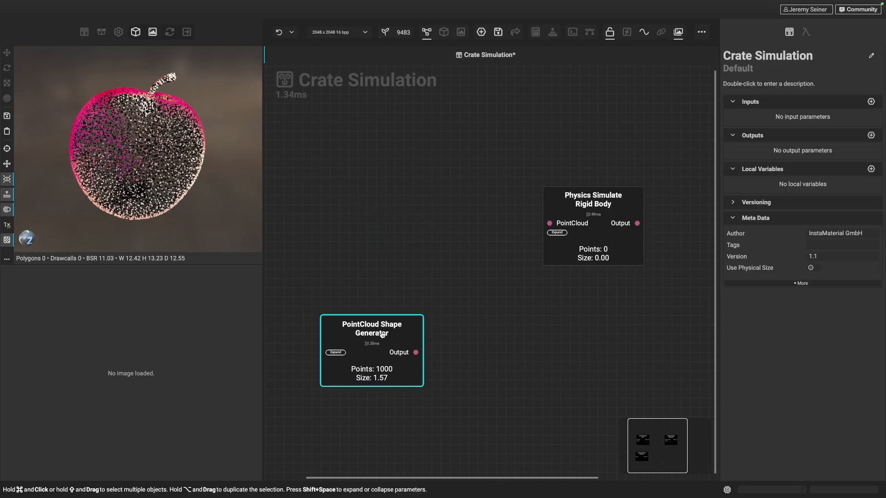
drag(385, 336, 375, 233)
click(406, 251)
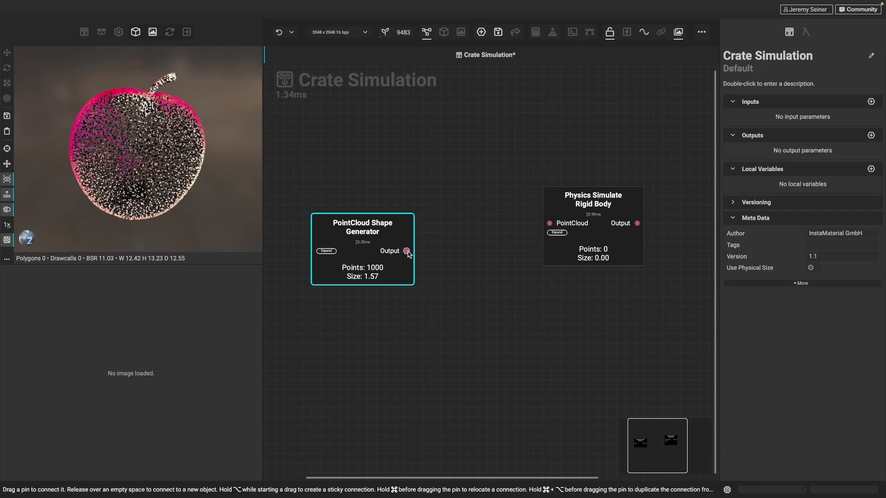
mouse_move(153, 160)
mouse_down()
mouse_move(135, 169)
mouse_move(152, 155)
mouse_move(144, 165)
mouse_up()
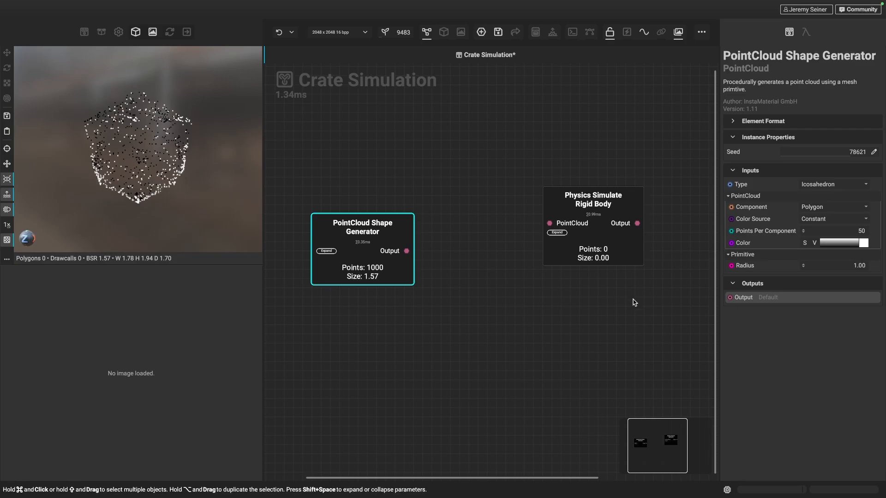
Try the Box, Cone and Torus shapes on the PointCloud Shape Generator, and set its type to UV Sphere.
click(826, 184)
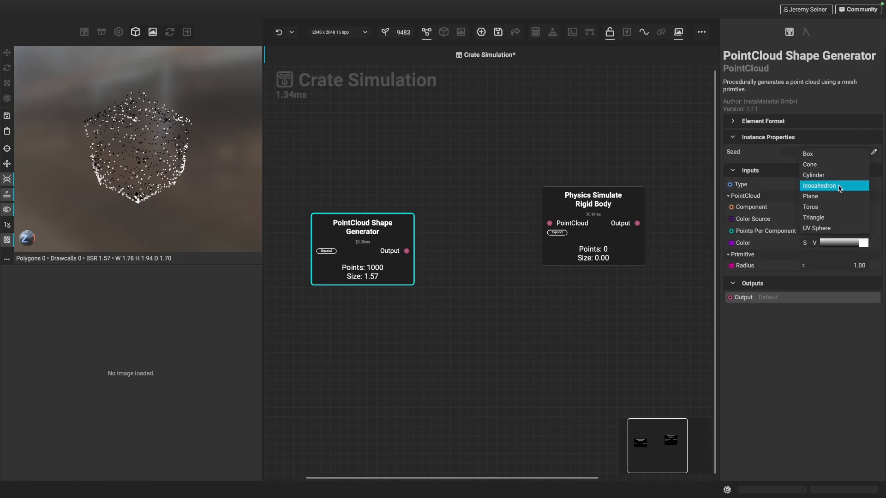
click(823, 153)
click(823, 184)
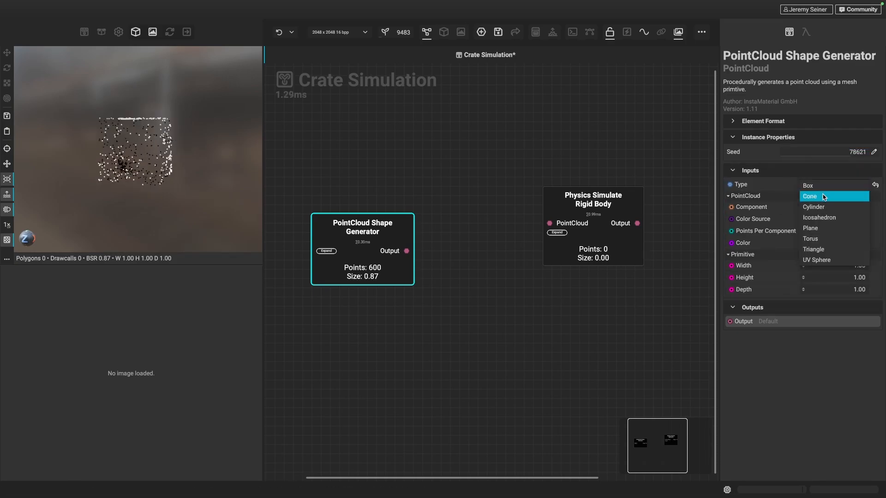
click(824, 194)
click(824, 186)
click(830, 233)
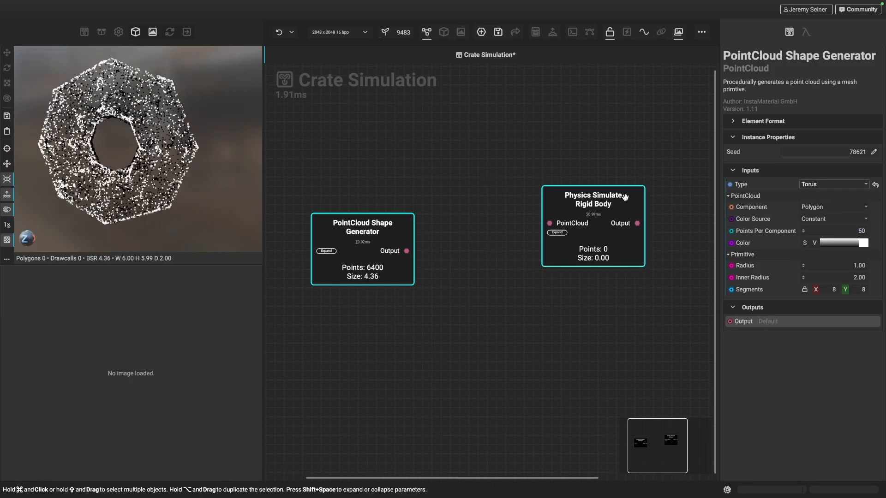
click(846, 190)
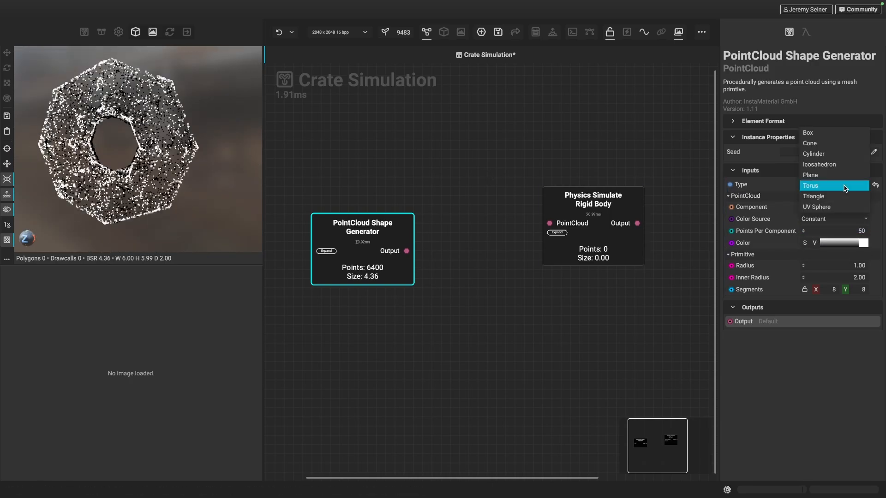
click(827, 207)
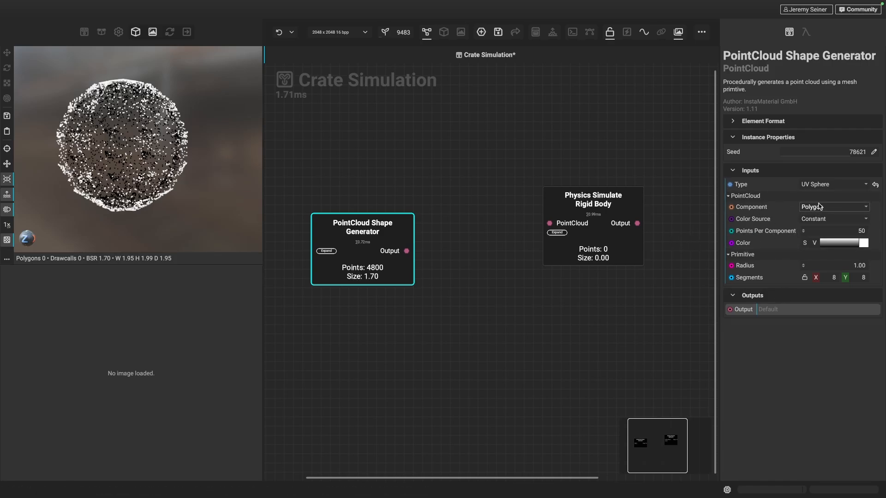
Set Points Per Component to 1 on the PointCloud Shape Generator and check the sparser sphere in 3D.
click(828, 232)
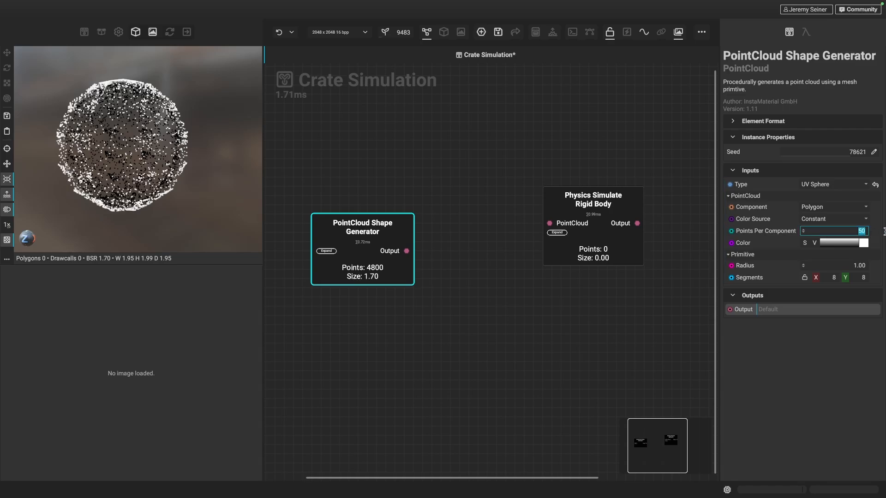
text(1)
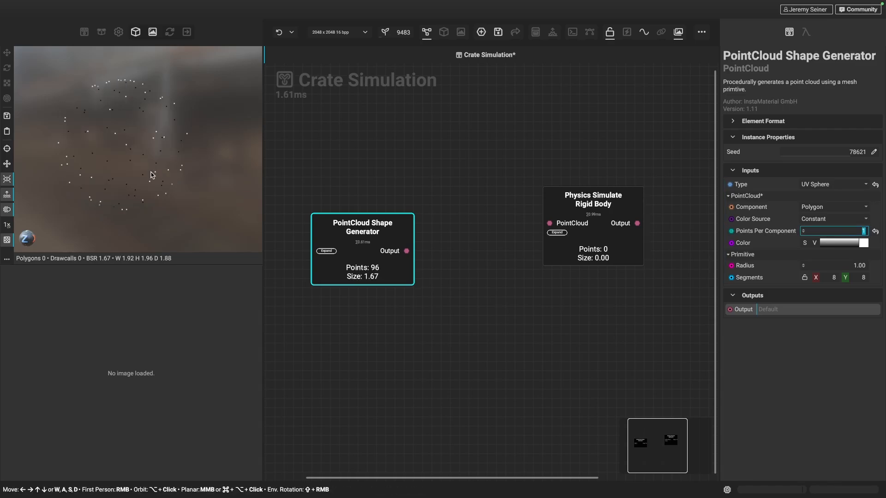
alt+drag(136, 157, 133, 155)
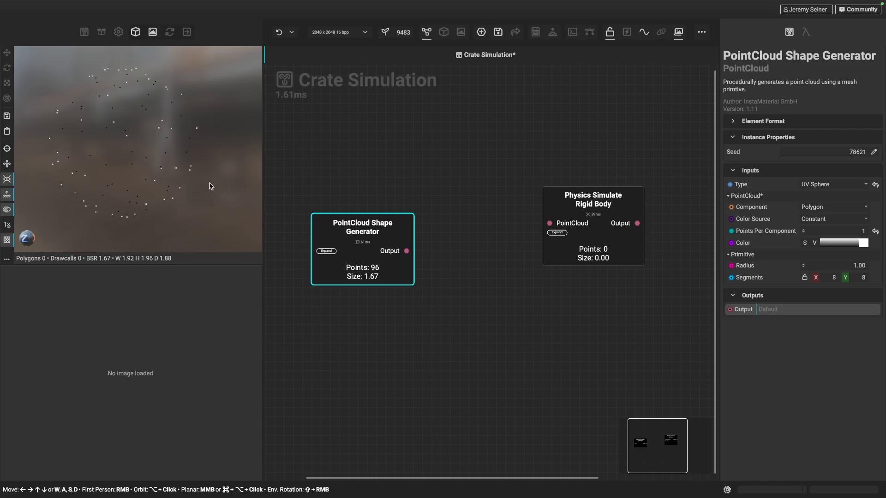
Turn on the scene grid in the enlarged 3D view and inspect where the sphere's points sit relative to the ground.
click(444, 33)
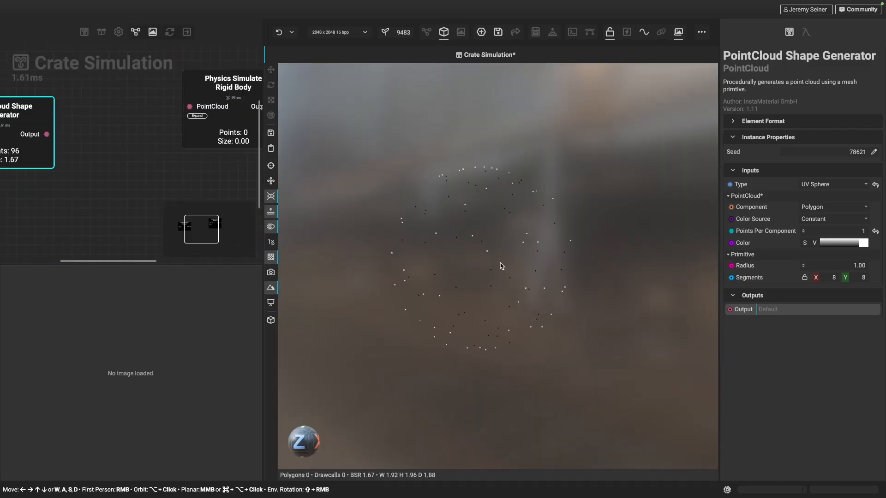
click(118, 31)
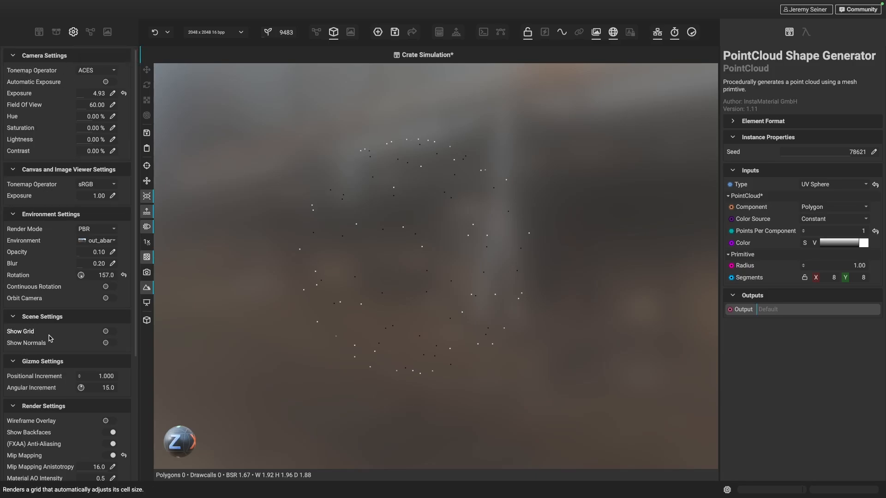
click(107, 332)
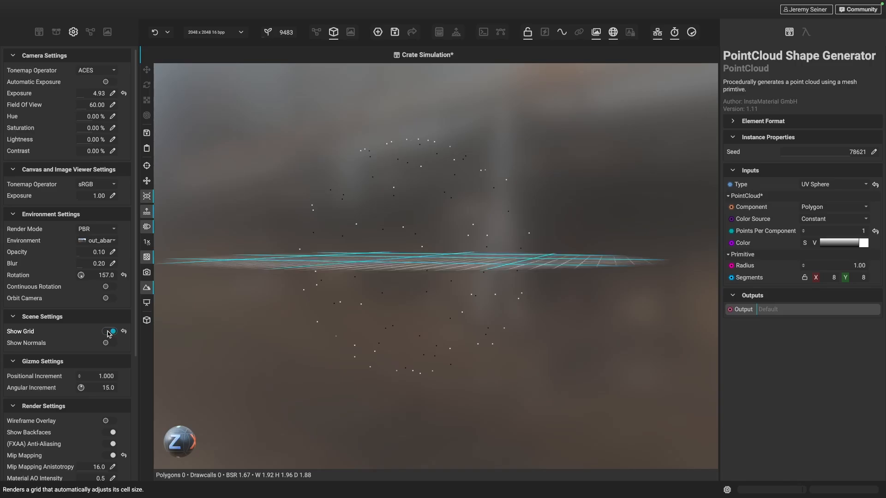
alt+drag(430, 296, 464, 274)
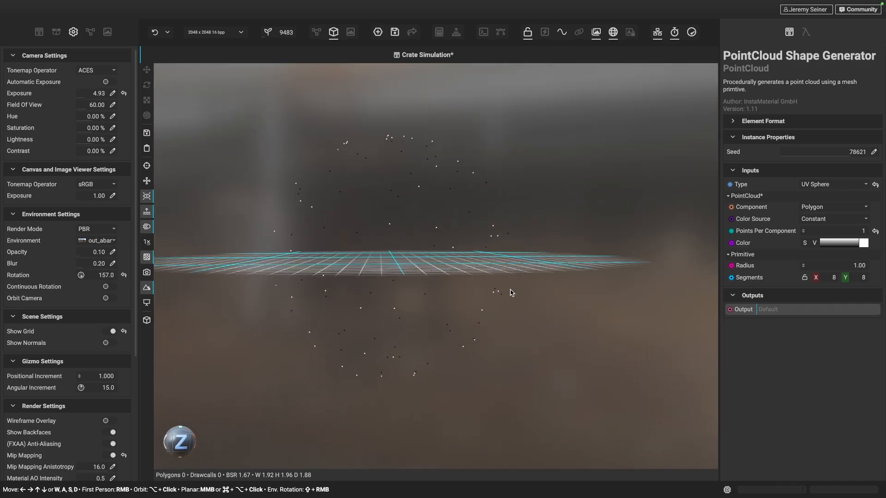
alt+drag(486, 283, 464, 272)
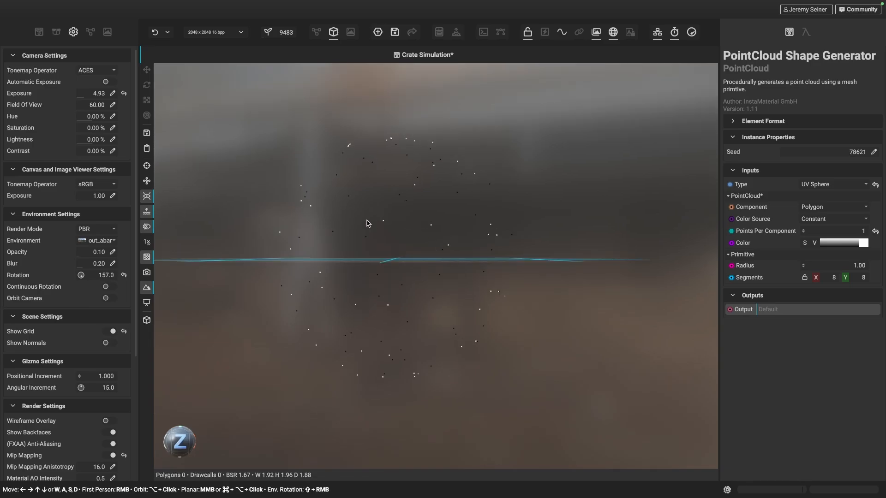
alt+drag(395, 241, 393, 244)
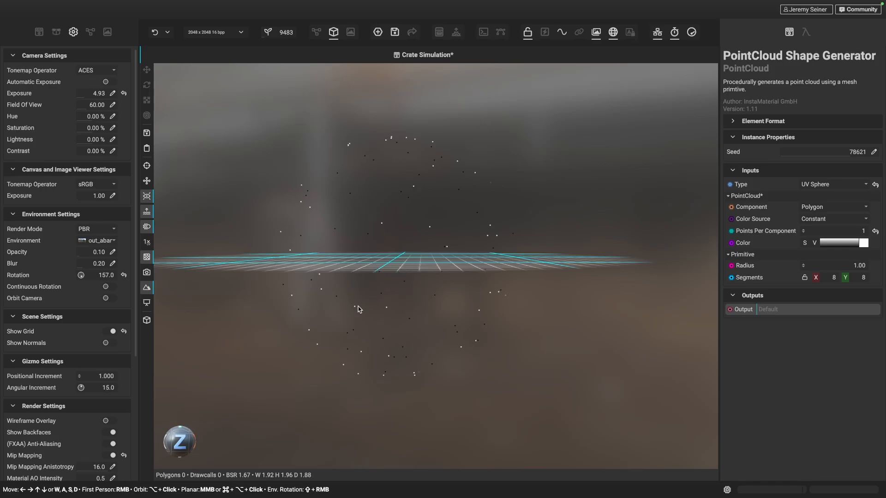
alt+drag(368, 384, 367, 388)
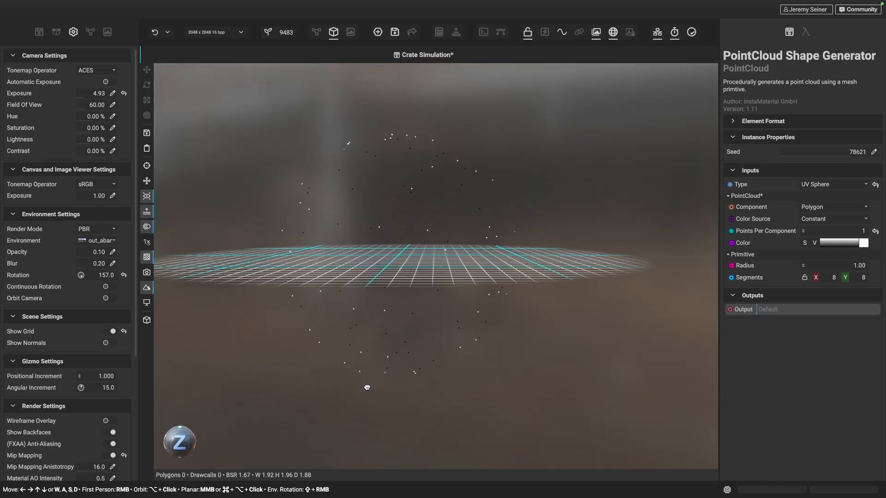
mouse_move(396, 288)
alt+mouse_down()
mouse_move(387, 284)
mouse_move(387, 303)
alt+mouse_up()
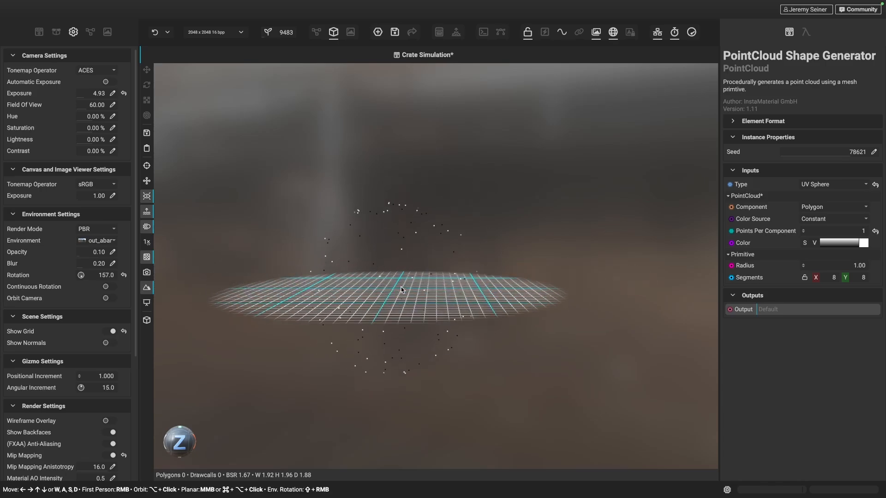
alt+drag(397, 297, 398, 295)
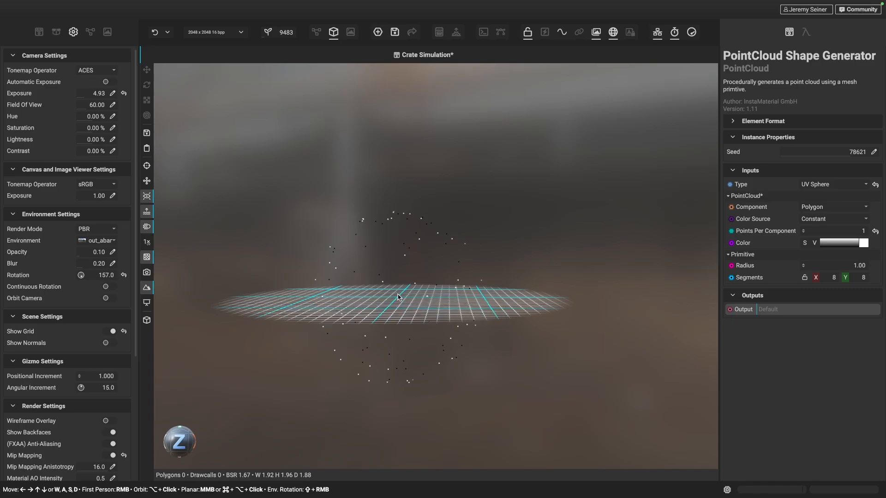
Return the main view to the node graph and show a widened 3D preview beside it.
click(316, 32)
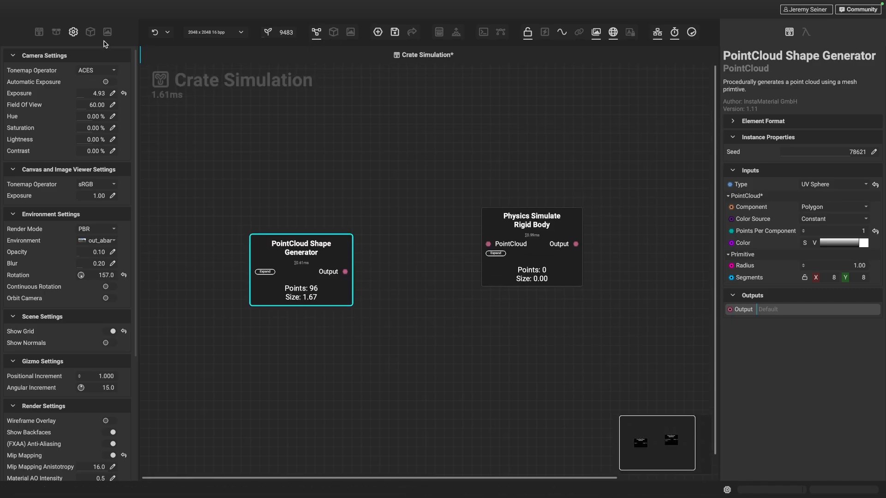
click(90, 32)
drag(173, 153, 252, 156)
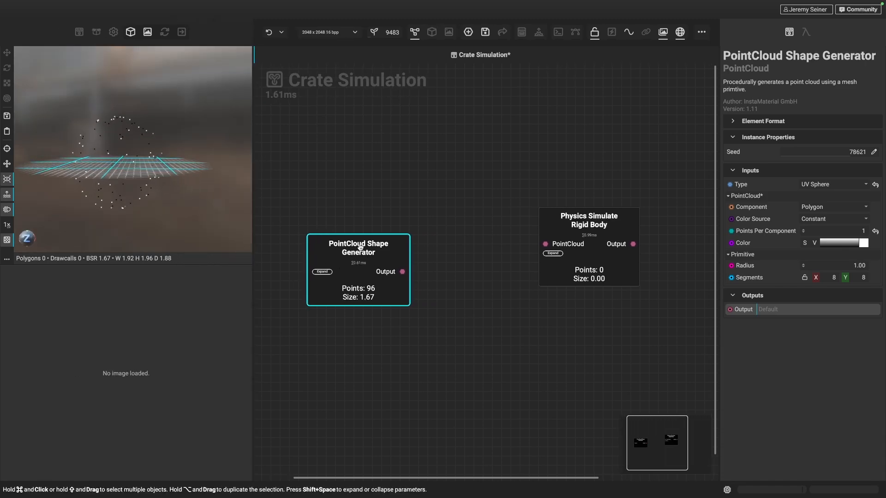
Add a PointCloud Transform node fed by the PointCloud Shape Generator's output, and line up the two nodes.
drag(360, 248, 351, 238)
drag(393, 263, 439, 243)
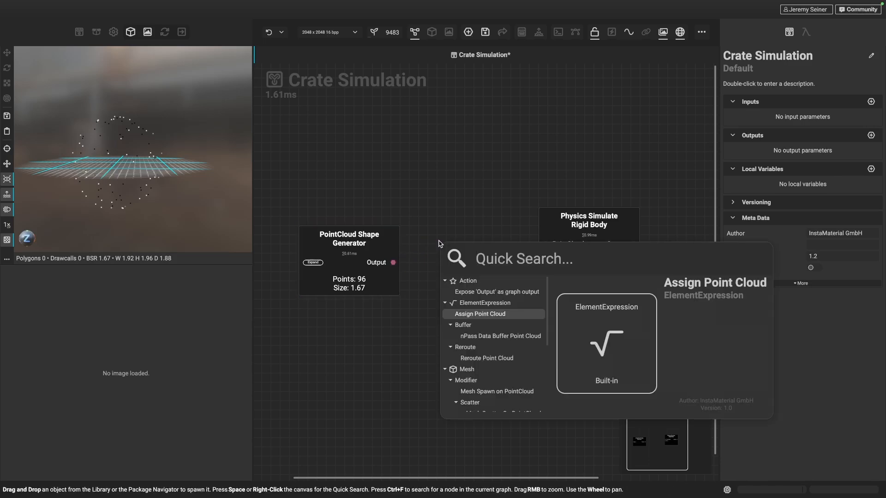
text(pointcloud tra)
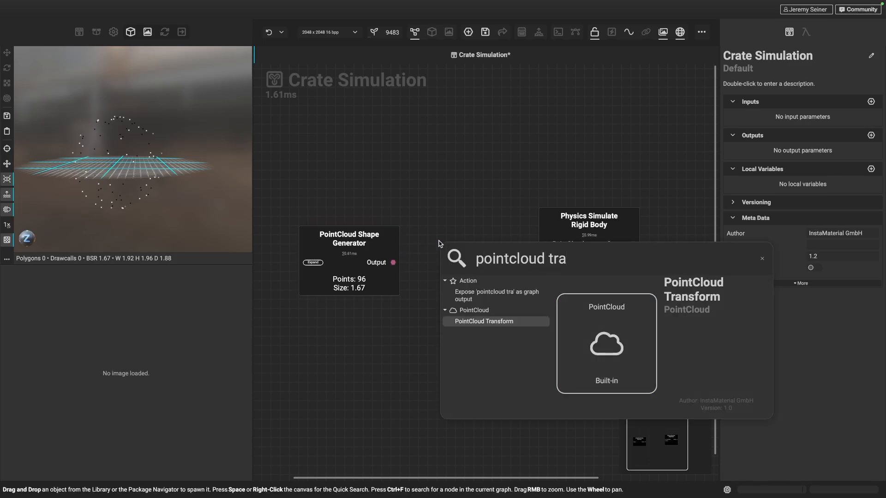
key(Return)
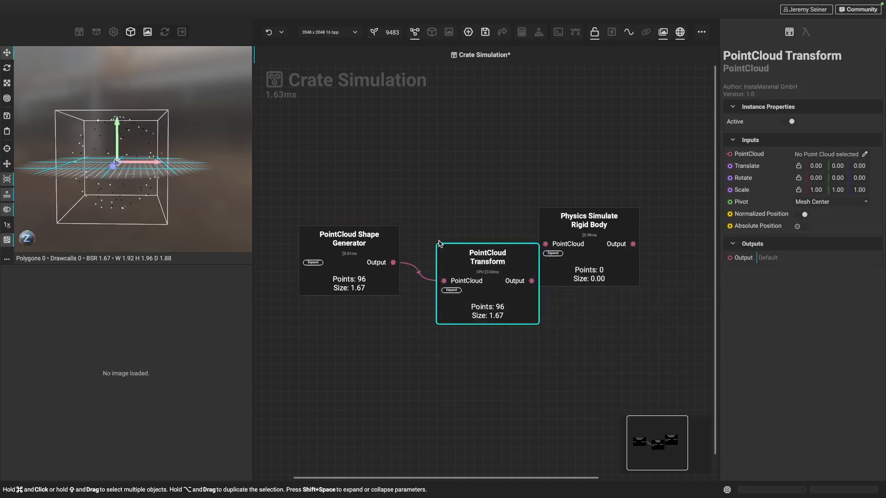
drag(478, 270, 450, 242)
drag(342, 249, 321, 238)
click(455, 242)
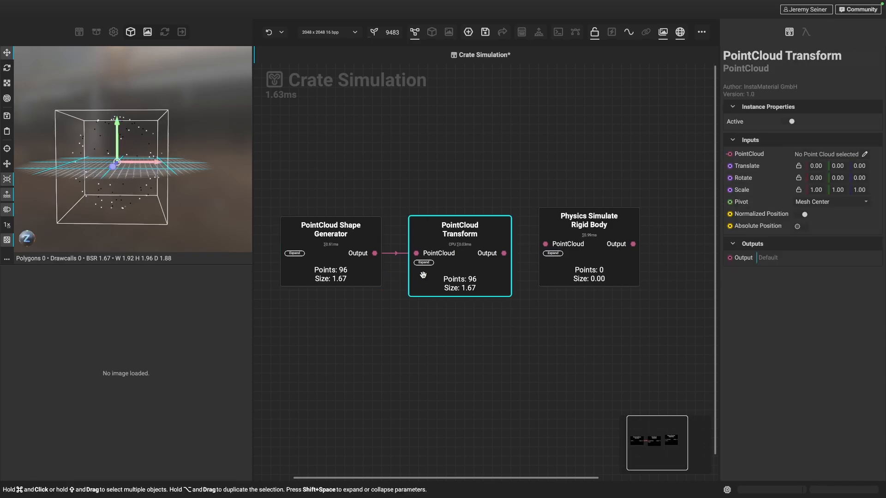
Preview the PointCloud Transform output in 3D and cycle through the rotation and scale gizmos, ending on the position gizmo.
click(504, 254)
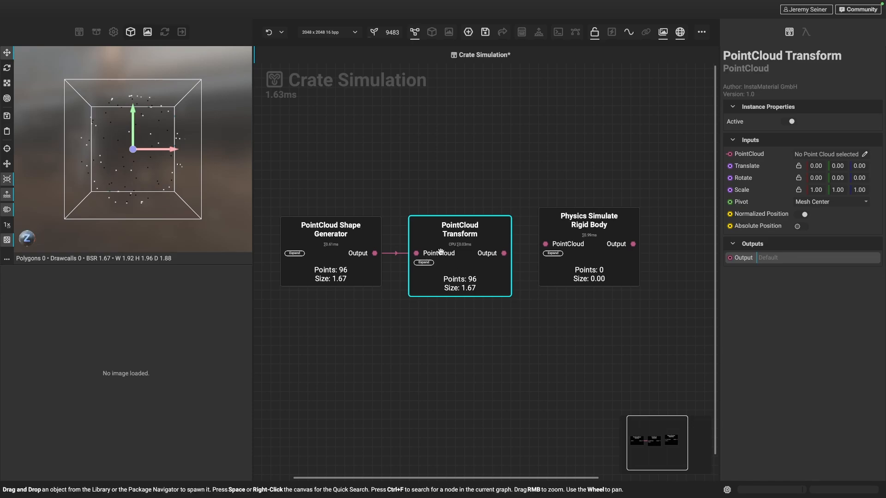
alt+drag(187, 168, 141, 172)
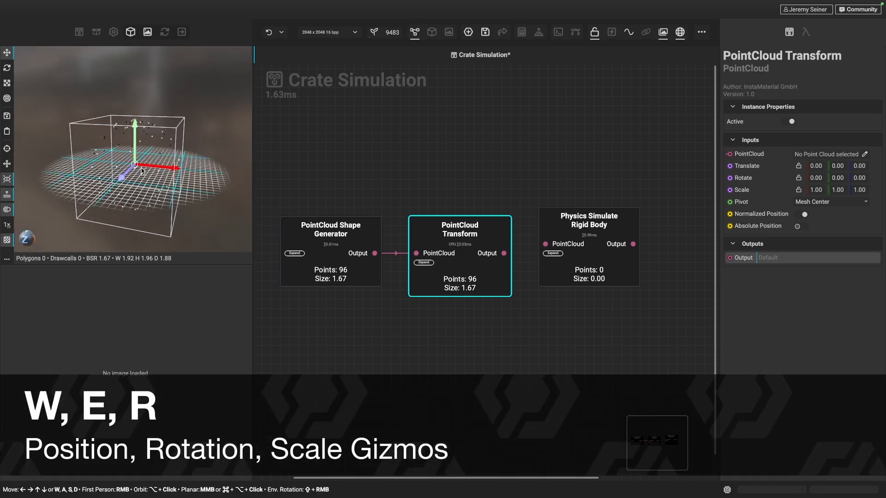
key(e)
key(w)
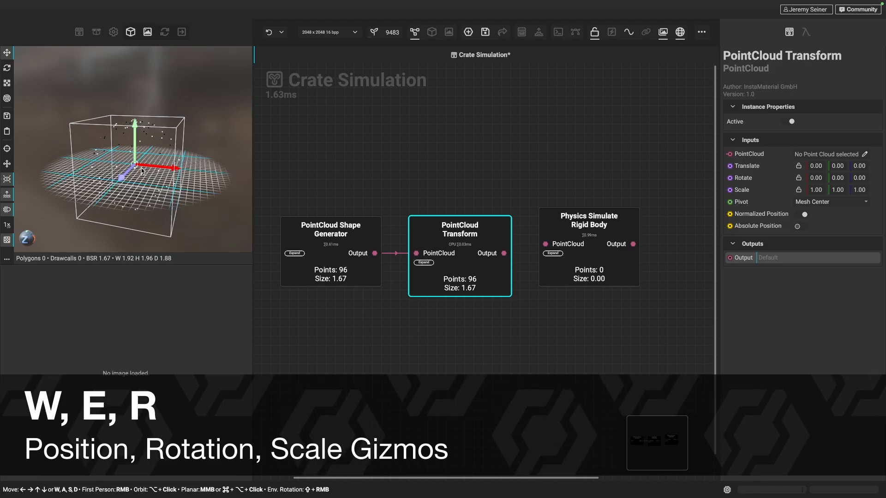
key(e)
key(r)
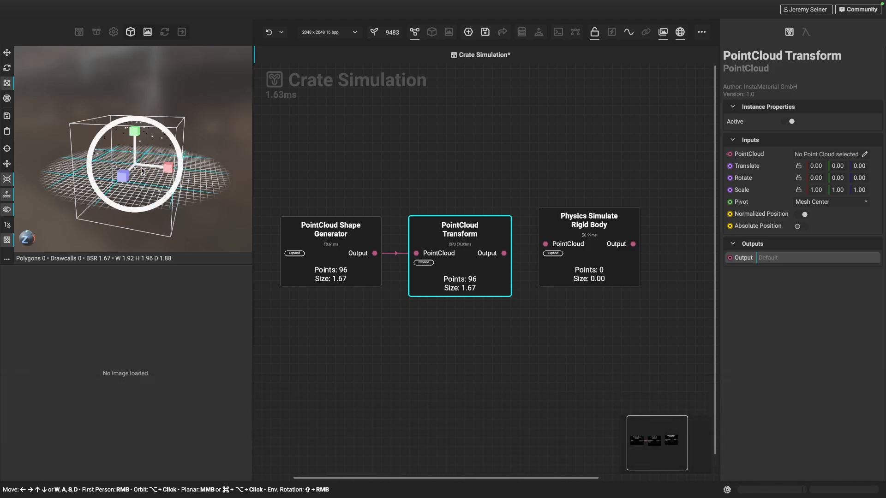
key(w)
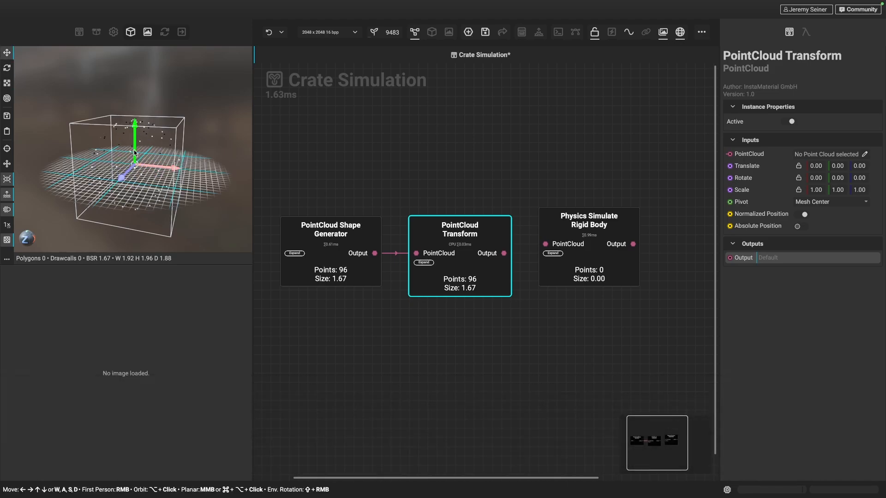
Raise the point cloud above the grid with the position gizmo, to a Y translation of about 0.93.
mouse_move(136, 143)
mouse_down()
mouse_move(140, 123)
mouse_move(142, 153)
mouse_up()
drag(136, 86, 136, 74)
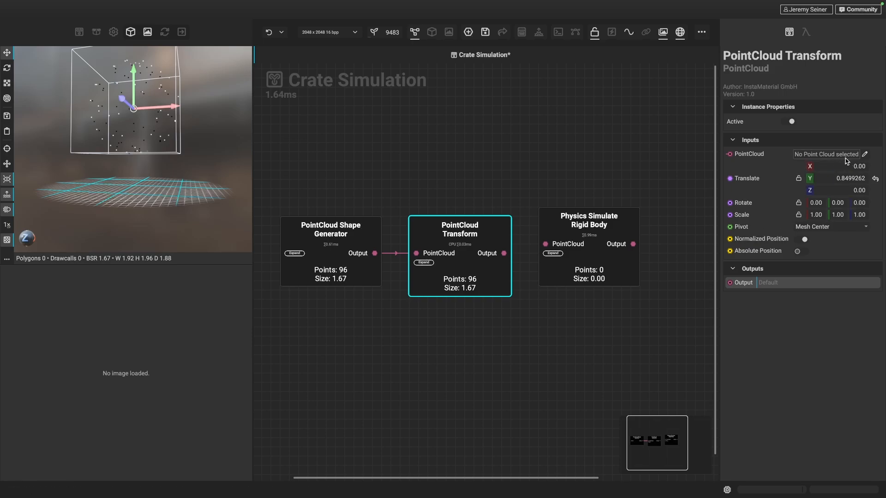
alt+drag(125, 145, 133, 79)
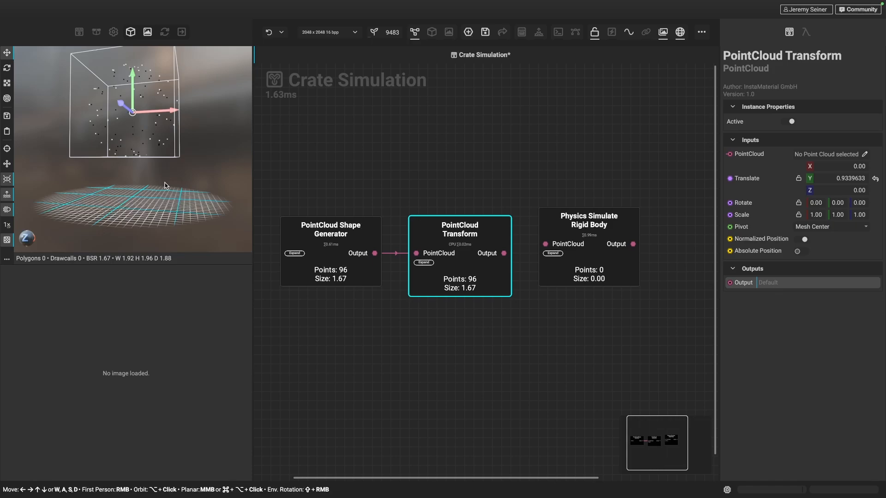
middle_drag(133, 147, 128, 182)
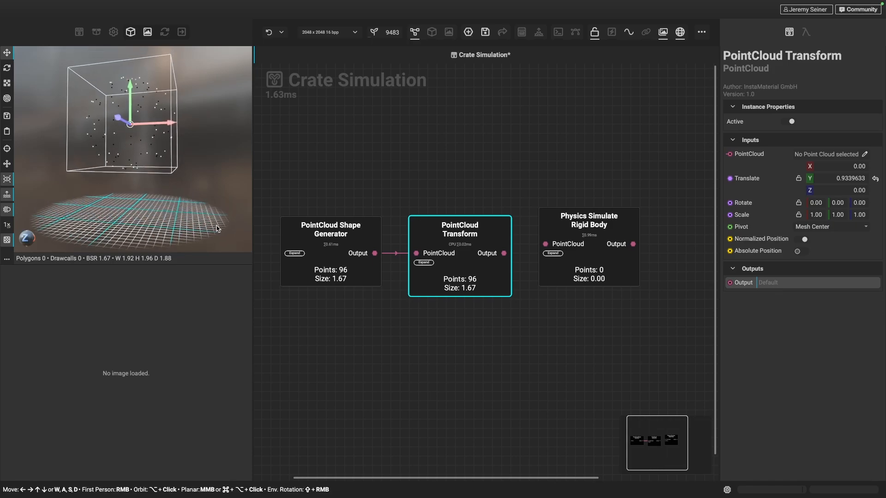
Connect the PointCloud Transform output to the aligned Physics Simulate Rigid Body node and preview the simulated points in 3D.
drag(586, 259, 613, 268)
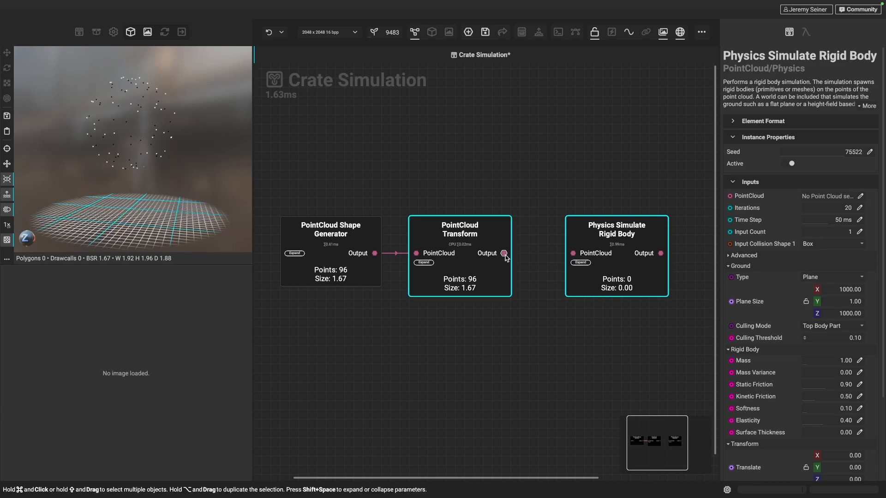
drag(504, 254, 582, 257)
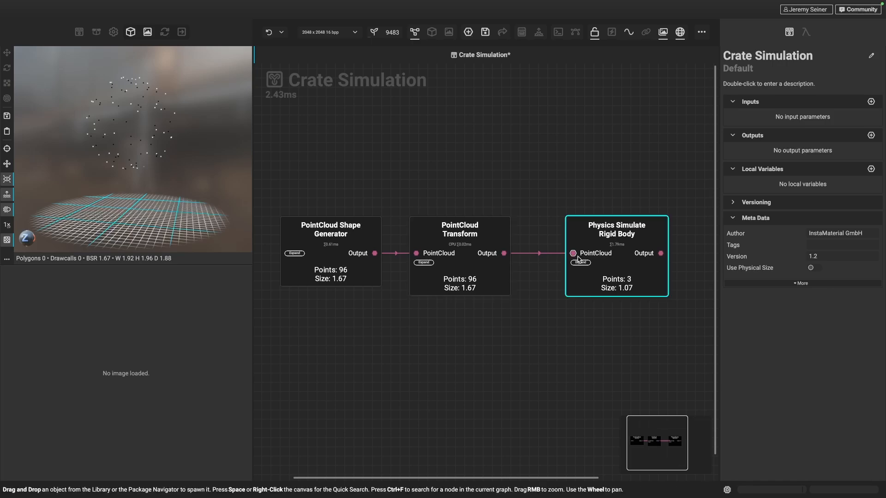
click(660, 254)
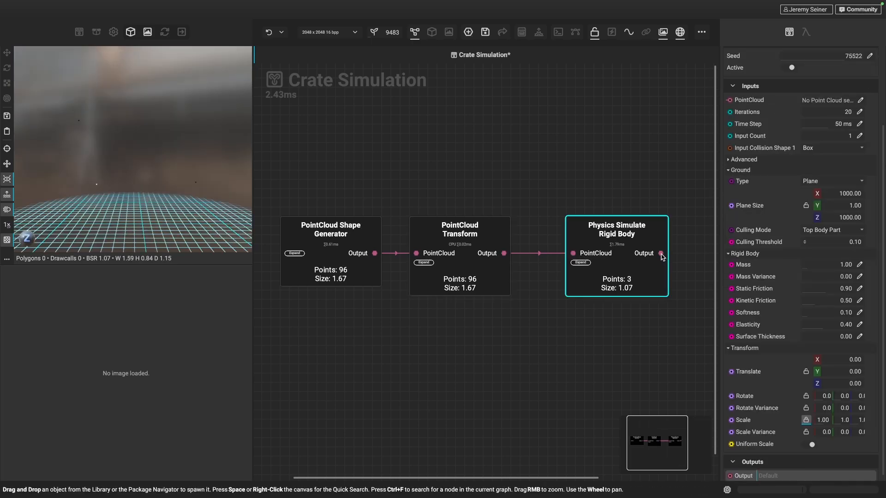
scroll(160, 214, up, 2)
mouse_move(160, 213)
alt+mouse_down()
mouse_move(152, 216)
mouse_move(167, 218)
mouse_move(157, 222)
mouse_move(157, 198)
mouse_move(151, 208)
alt+mouse_up()
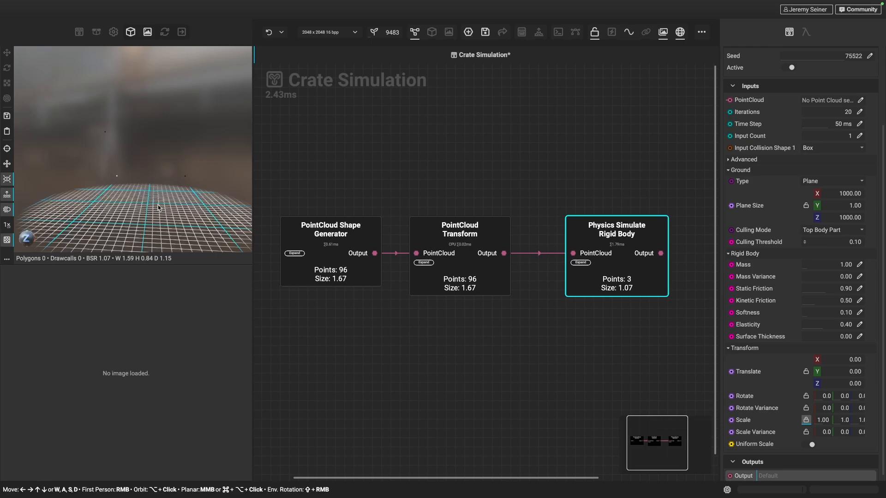
Preview the PointCloud Shape Generator output in 3D and set its sphere radius to 10.
click(320, 243)
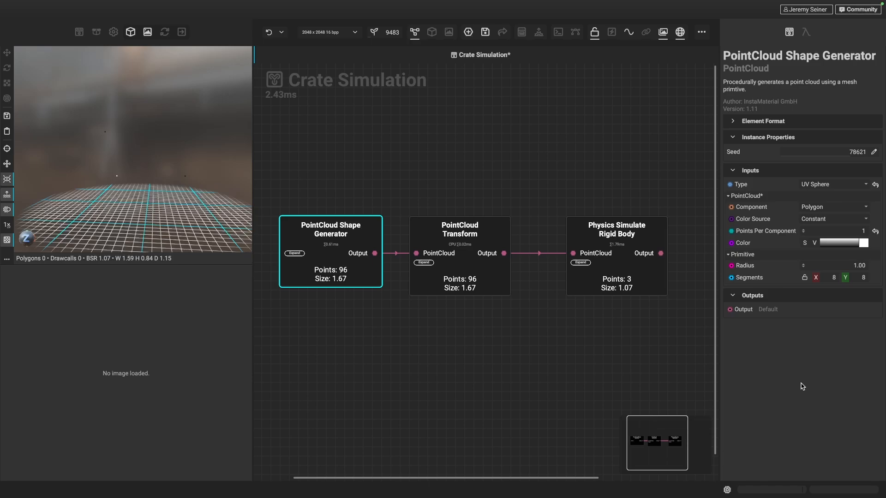
click(373, 253)
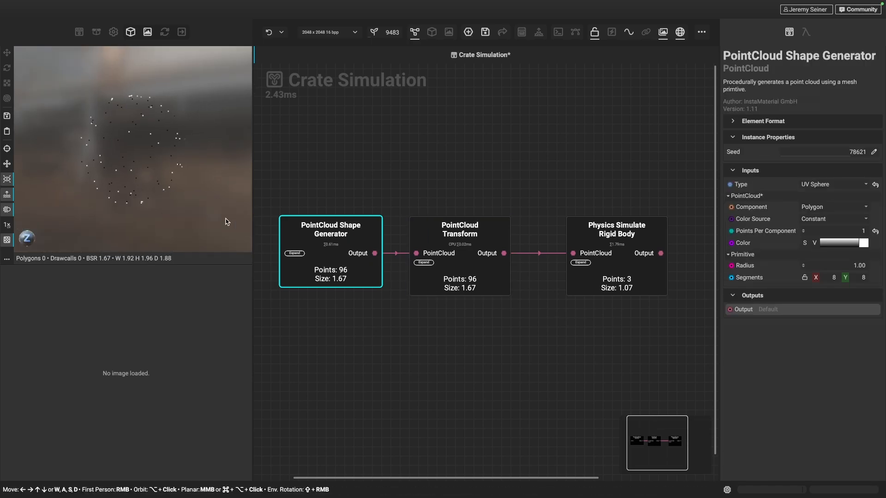
alt+drag(162, 195, 216, 223)
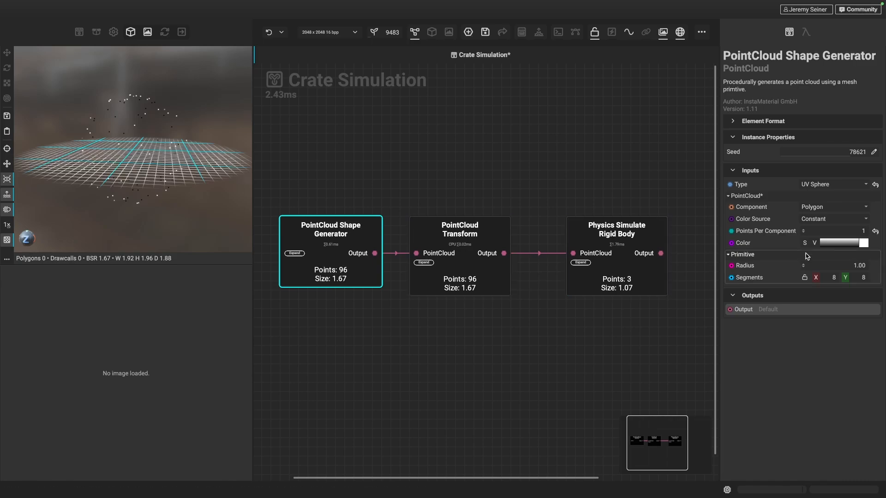
click(840, 264)
key(ctrl+a)
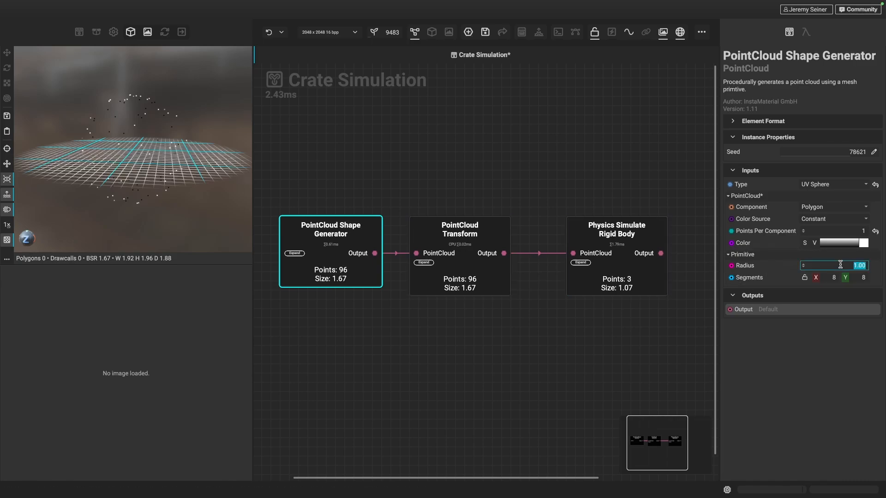
text(10)
key(Return)
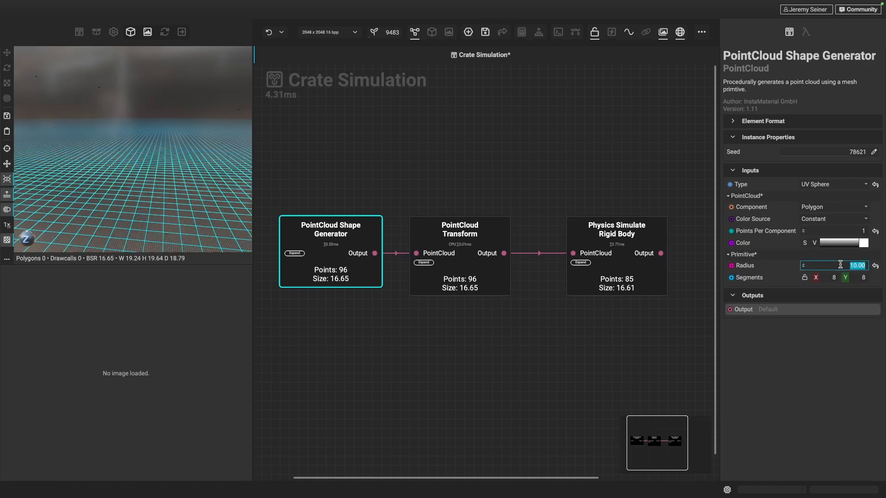
Frame the sphere point cloud from the Shape Generator and preview the Physics Simulate Rigid Body output in 3D.
click(83, 149)
key(f)
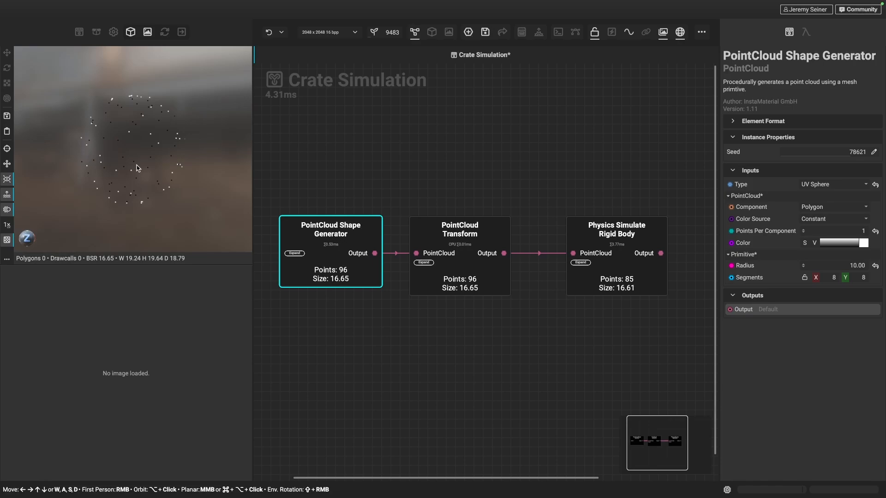
alt+drag(155, 157, 155, 119)
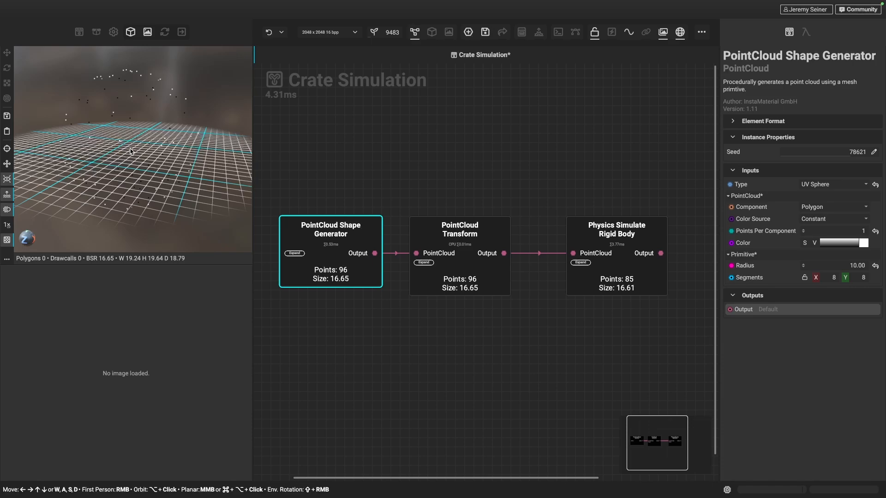
click(663, 256)
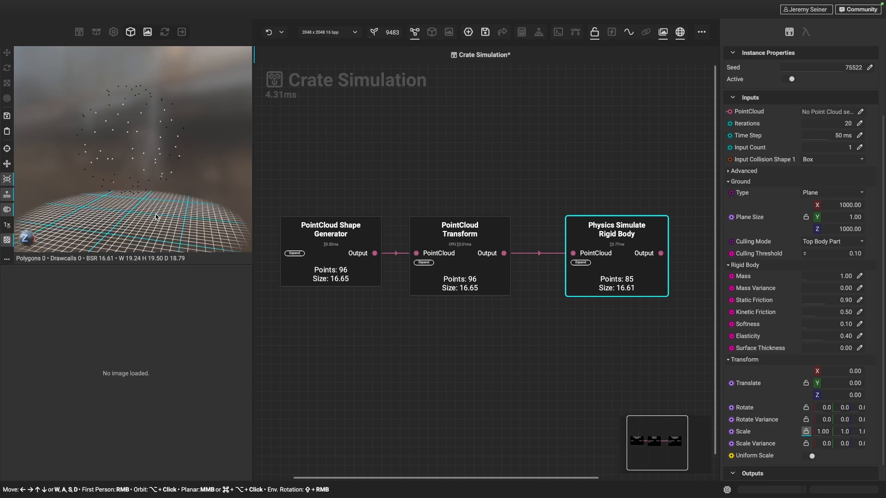
middle_drag(155, 214, 154, 193)
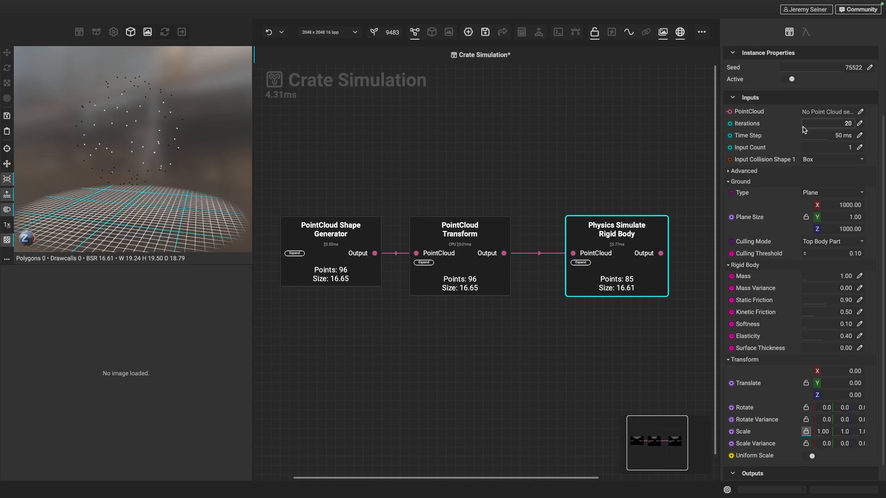
Set the rigid body simulation's Iterations to 165 and save the graph.
drag(804, 130, 811, 133)
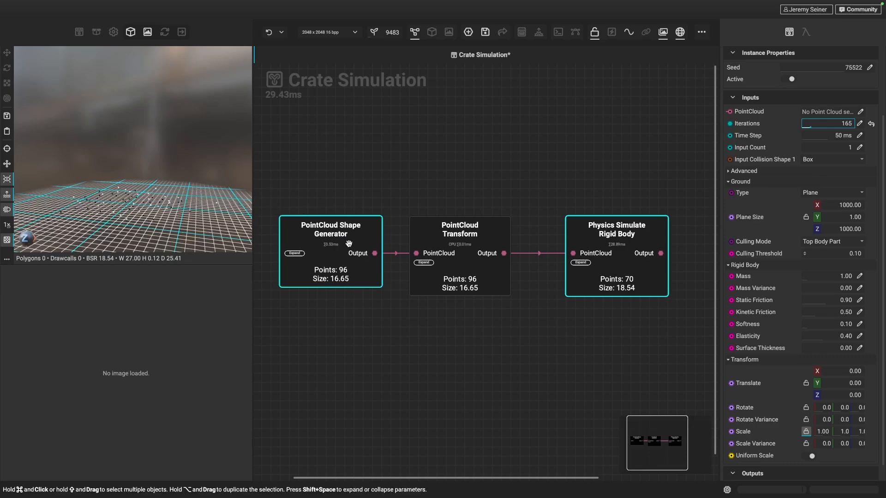
scroll(110, 217, down, 3)
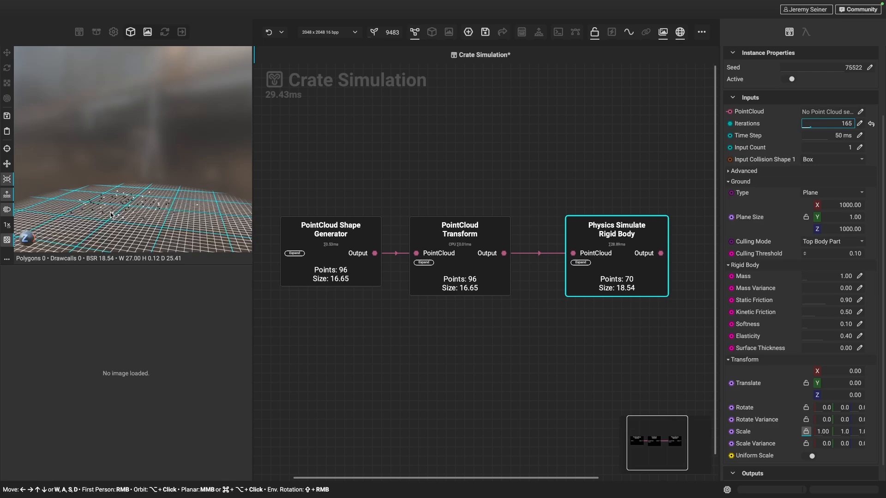
key(super+s)
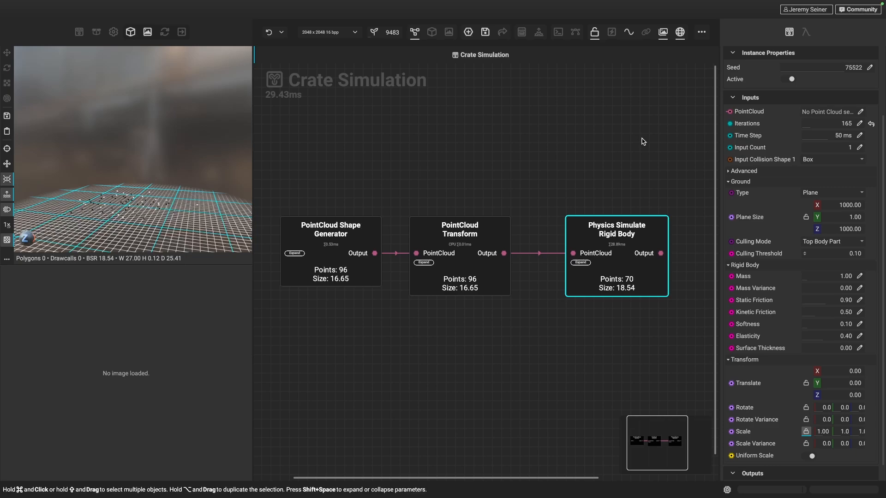
Add a Mesh Spawn on PointCloud node and place it after the Physics Simulate Rigid Body node.
middle_drag(622, 162, 495, 161)
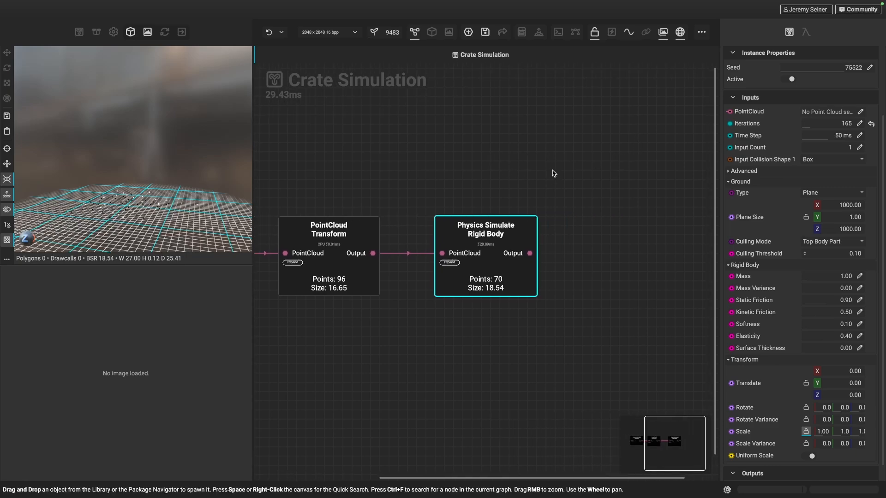
scroll(555, 176, down, 2)
middle_drag(563, 190, 479, 202)
middle_drag(620, 224, 582, 216)
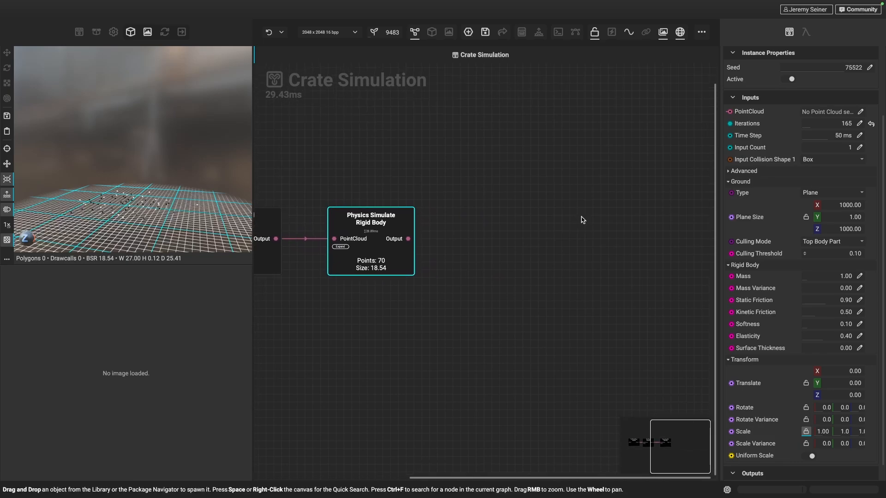
right_click(549, 222)
text(mes)
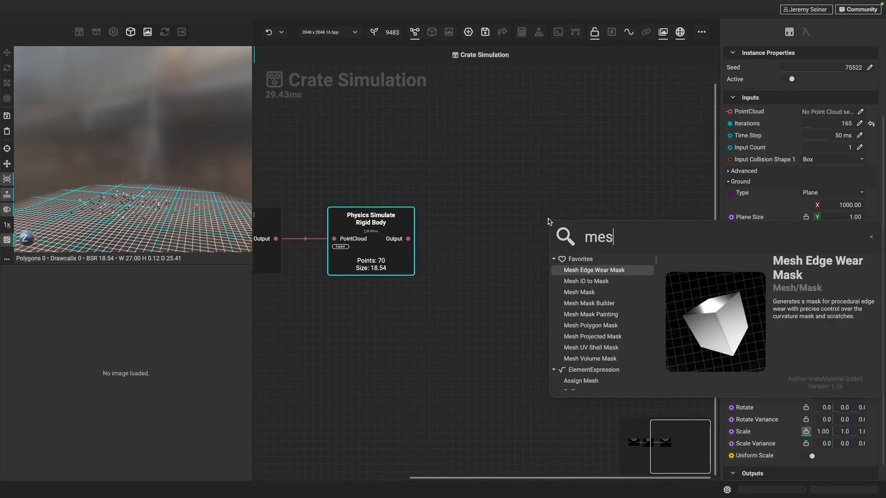
text(h spawn)
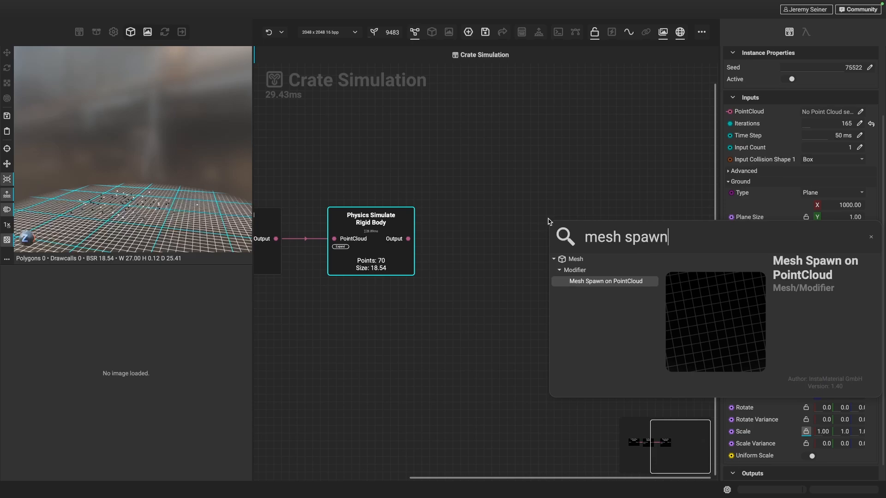
key(Return)
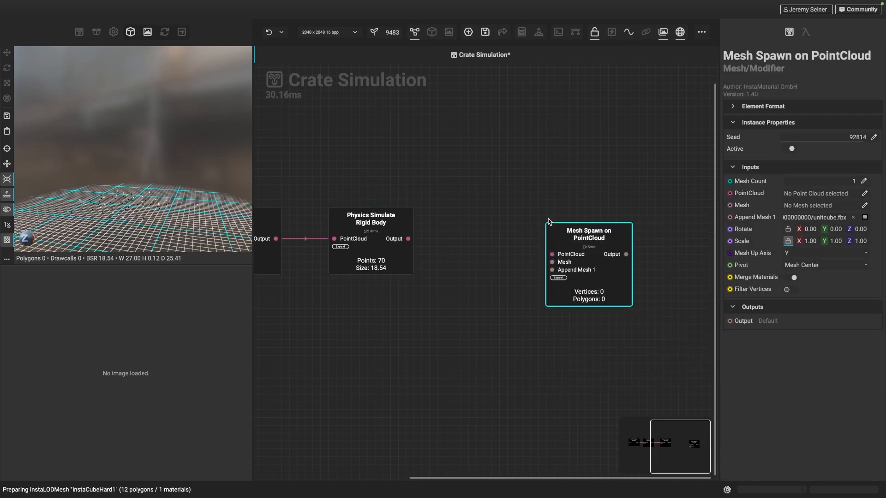
right_drag(588, 303, 574, 331)
drag(575, 311, 515, 288)
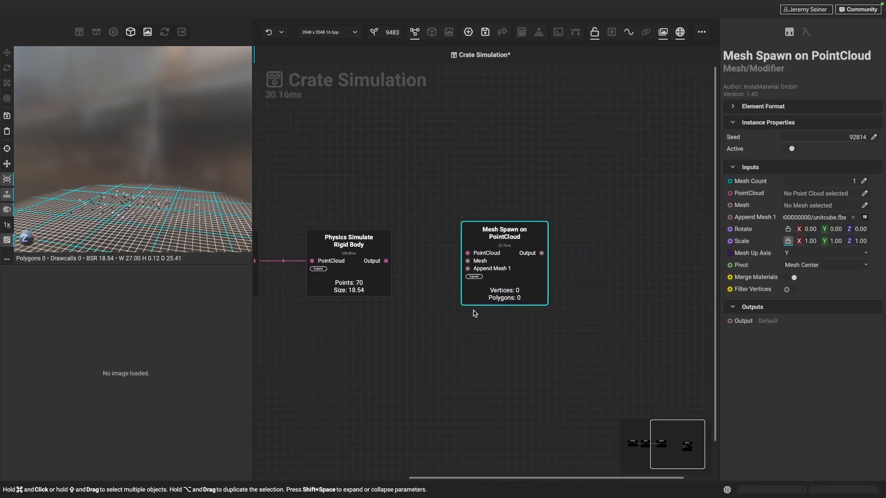
middle_drag(443, 328, 532, 305)
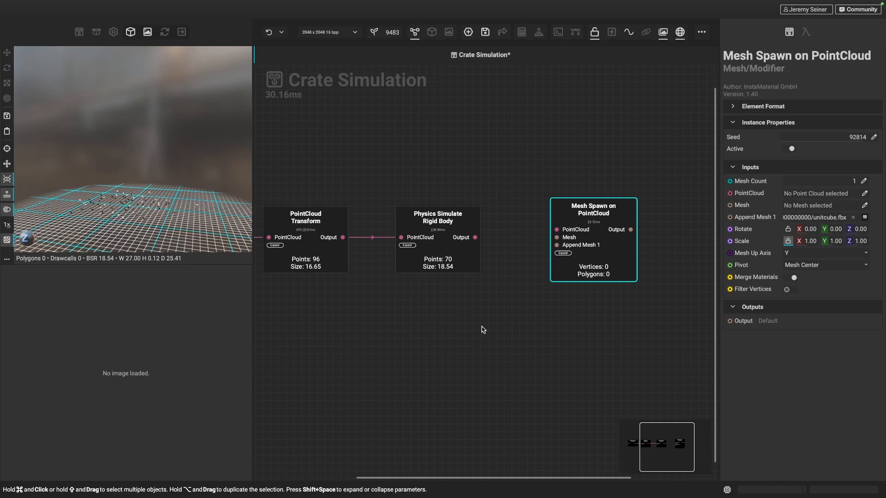
Connect the Physics Simulate Rigid Body output to the Mesh Spawn node's PointCloud input and preview the spawned meshes in 3D.
click(488, 242)
drag(488, 241, 562, 233)
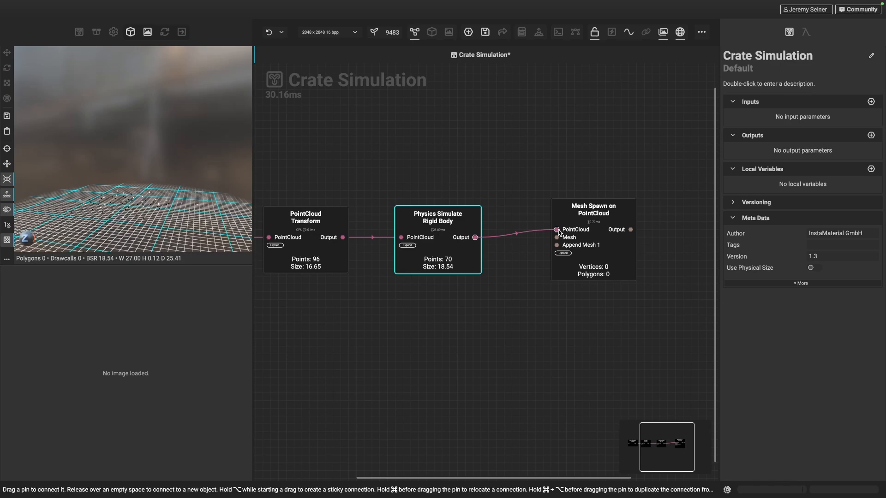
click(560, 232)
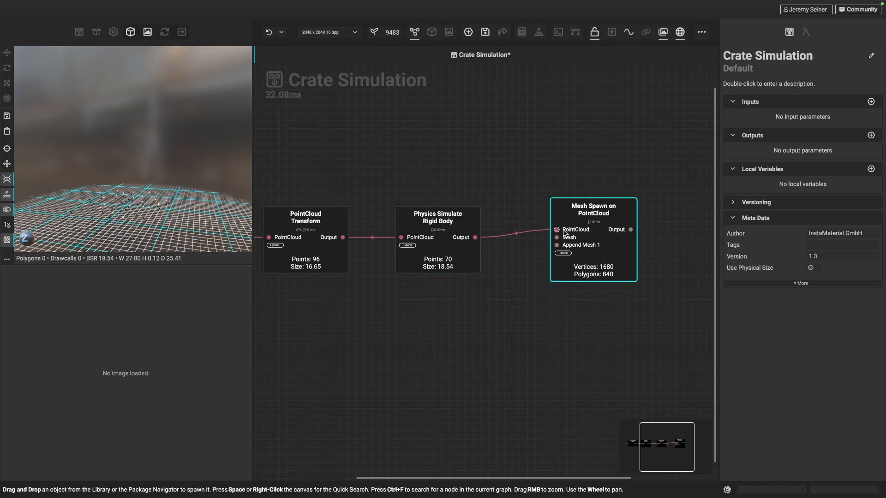
click(642, 231)
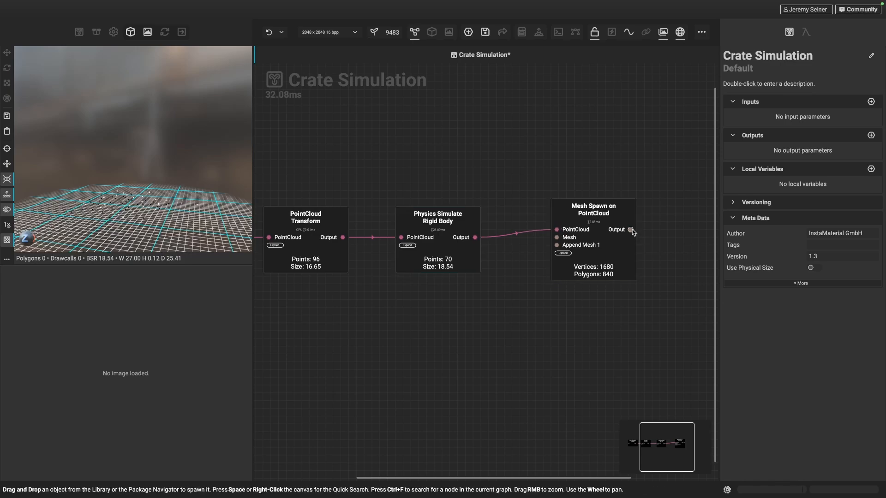
click(632, 231)
mouse_move(163, 159)
alt+mouse_down()
mouse_move(145, 172)
mouse_move(153, 170)
alt+mouse_up()
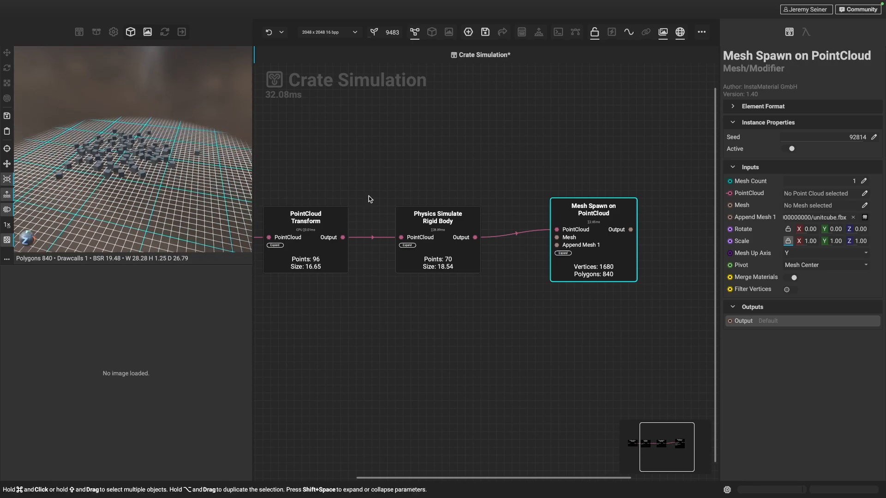
Set the Physics Simulate Rigid Body node's Iterations to 122 and inspect the fallen cubes up close.
click(440, 216)
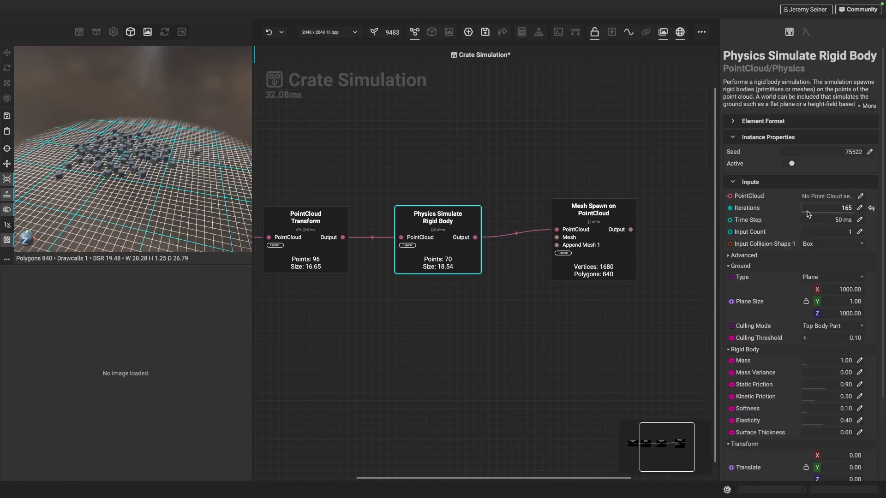
drag(810, 212, 807, 215)
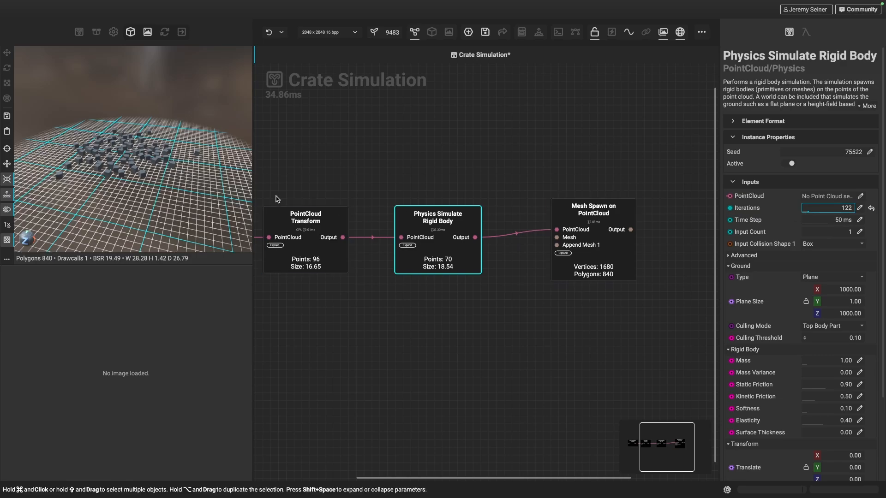
scroll(130, 158, up, 3)
drag(130, 158, 135, 165)
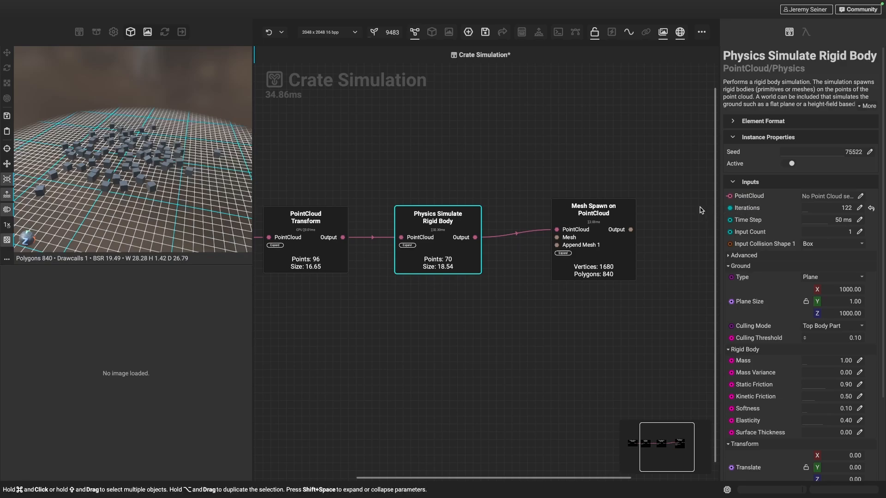
Try the simulation with 10 Iterations, a Time Step of 100 ms, and 70 Iterations at that time step.
click(859, 208)
text(10)
key(Return)
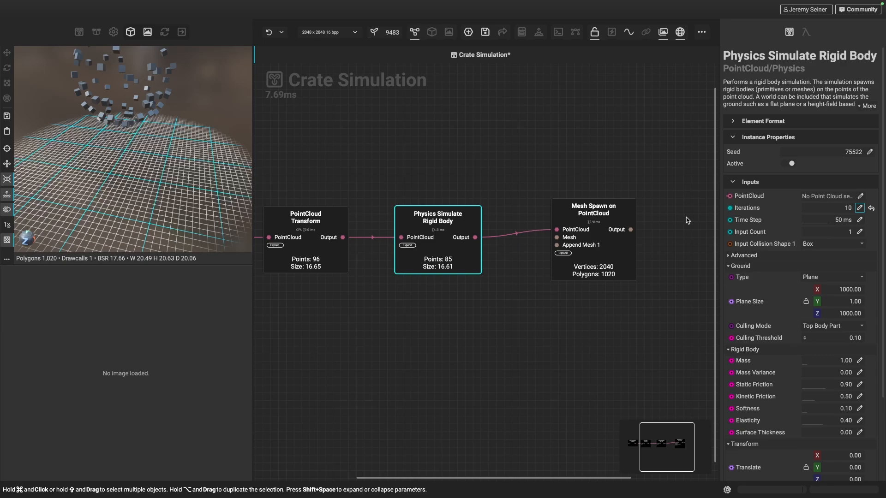
drag(824, 222, 861, 225)
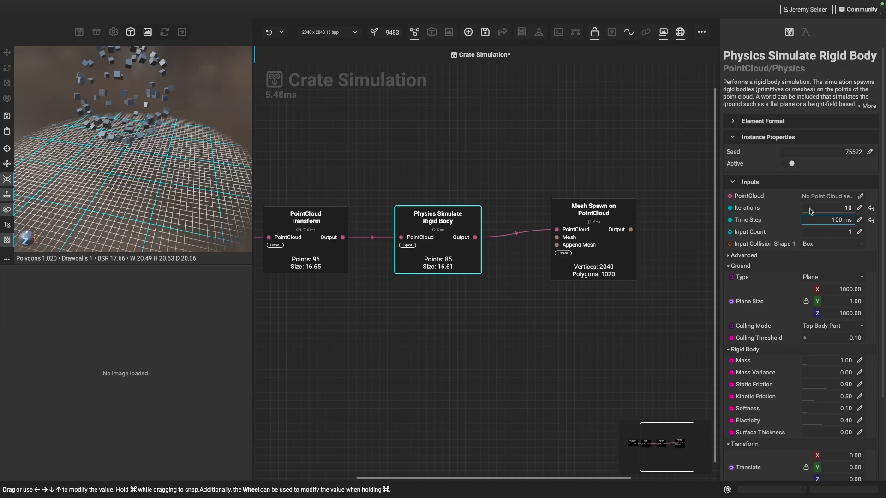
drag(805, 211, 806, 214)
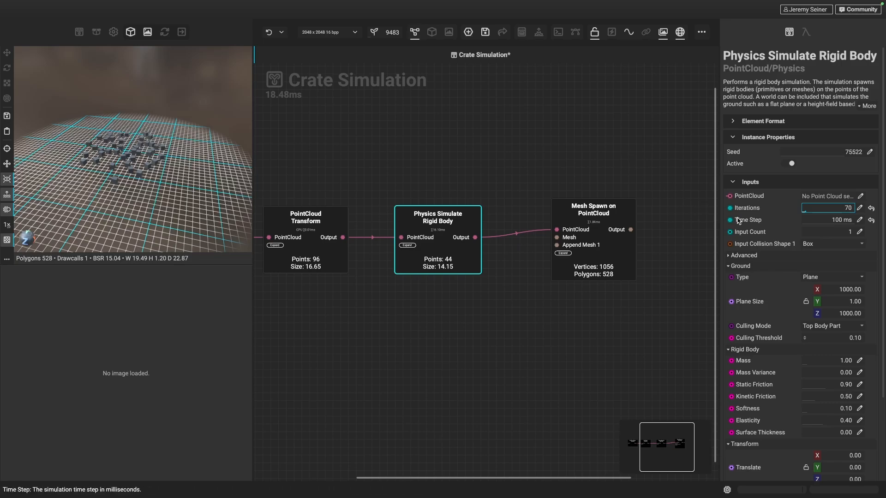
Try small Time Steps of 1 ms and 3 ms with 931 and 940 Iterations, and reset both parameters to their defaults.
drag(839, 225, 852, 212)
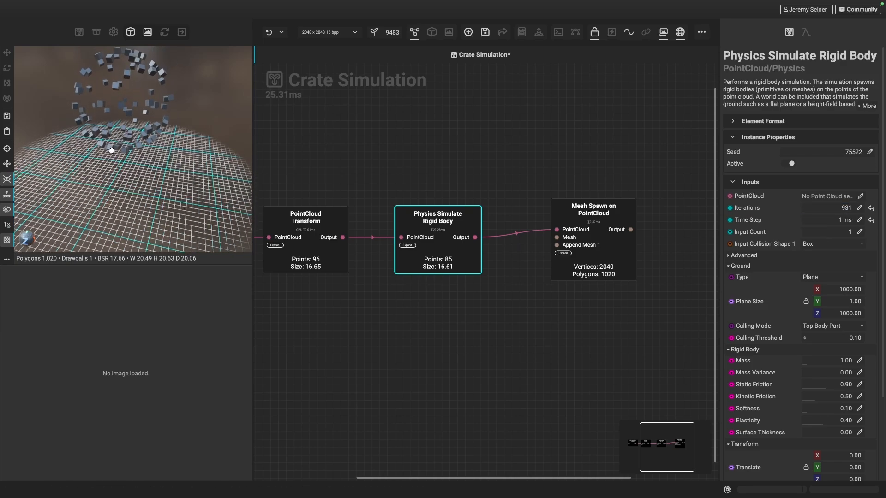
mouse_move(847, 211)
mouse_down()
mouse_move(803, 224)
mouse_move(804, 211)
mouse_move(852, 217)
mouse_up()
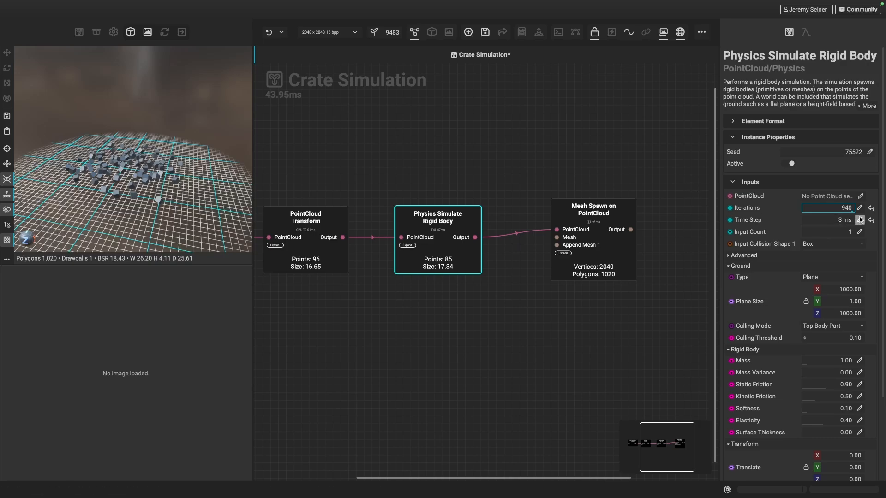
click(871, 208)
click(871, 221)
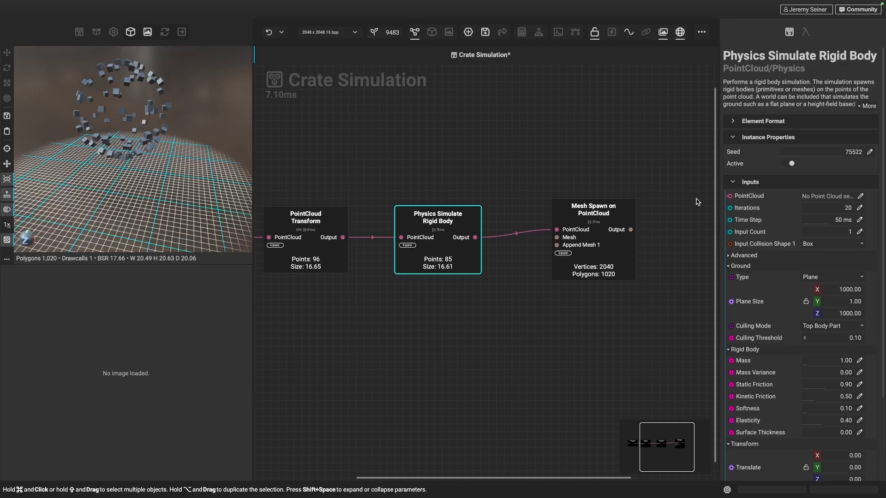
Set the rigid body simulation's Iterations to 139 and inspect how the cubes settle on the ground.
drag(804, 213, 808, 215)
scroll(128, 184, up, 5)
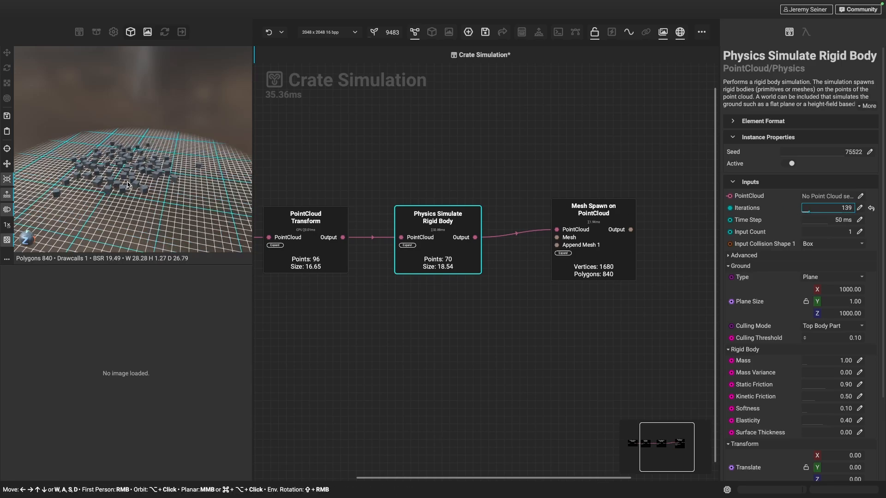
alt+drag(123, 180, 131, 182)
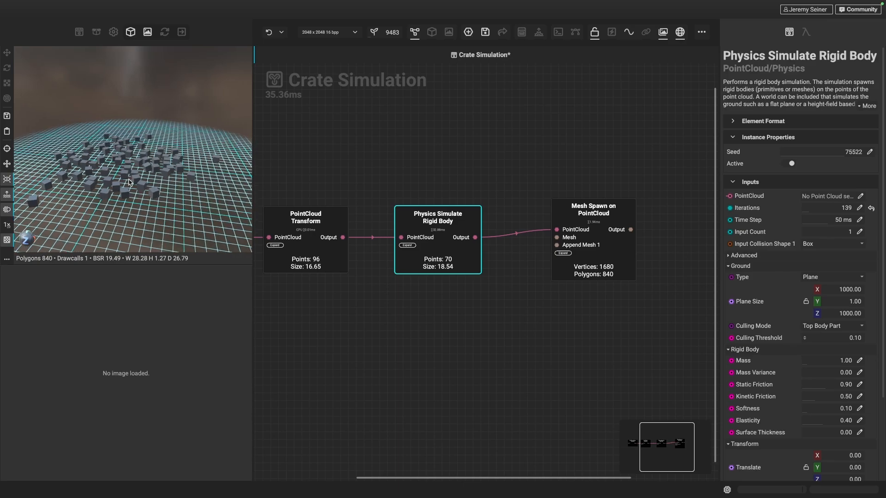
scroll(159, 189, up, 2)
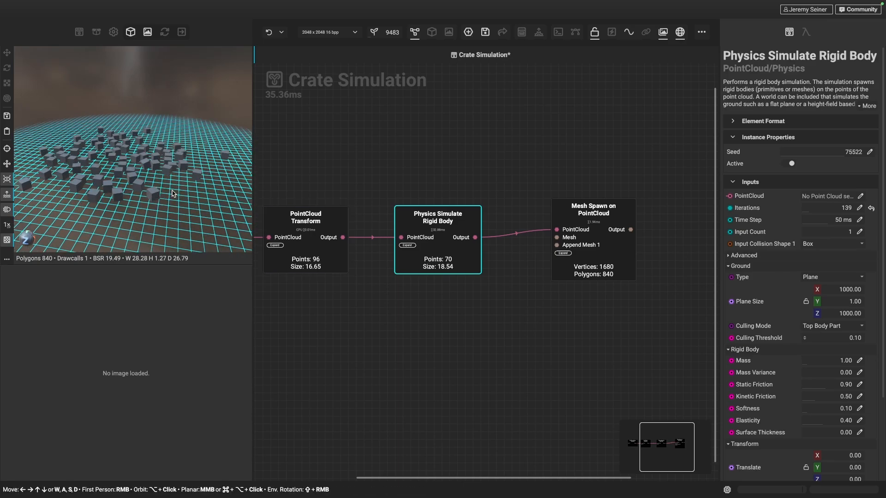
scroll(155, 193, up, 2)
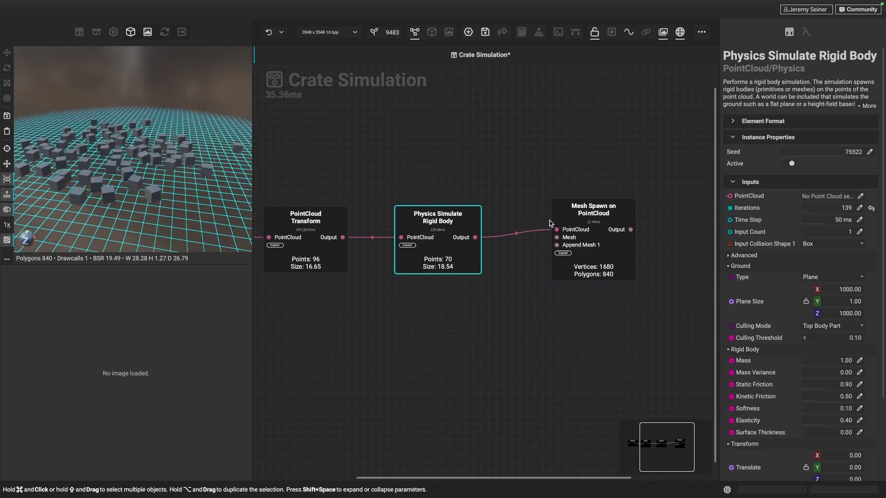
Set Input Collision Shape 1 of the rigid body simulation to Sphere and check the cubes' new scatter.
click(584, 213)
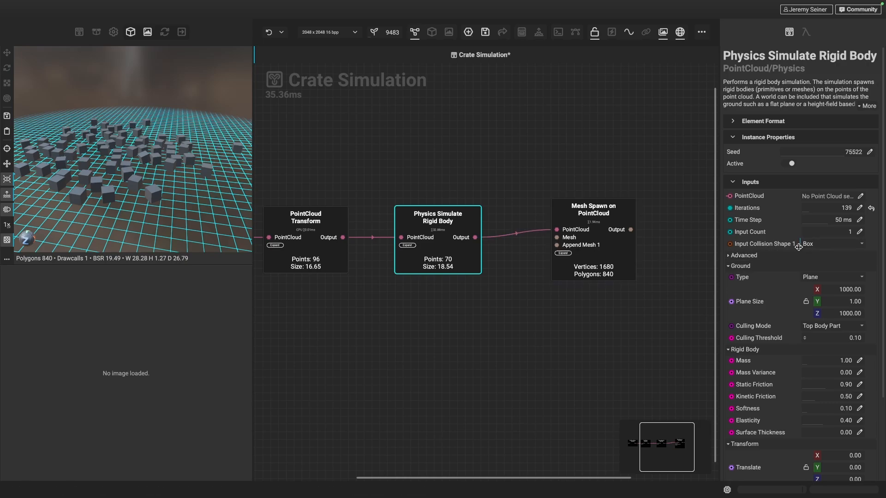
click(830, 244)
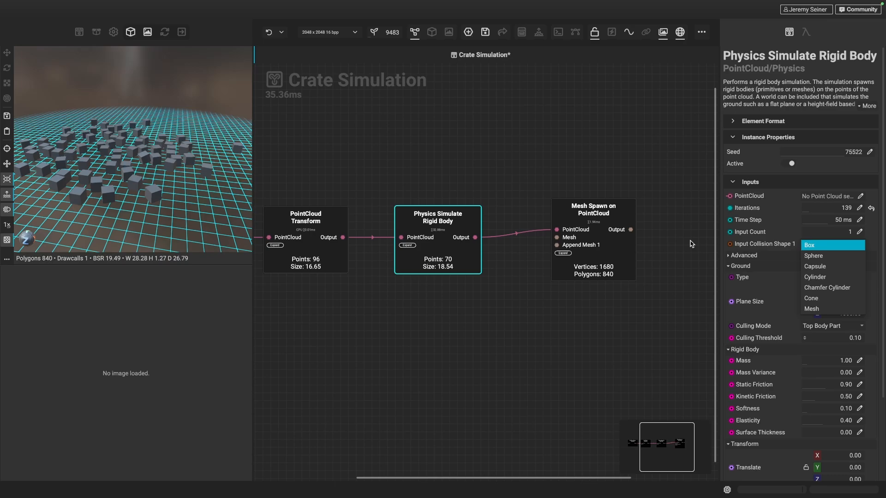
click(828, 259)
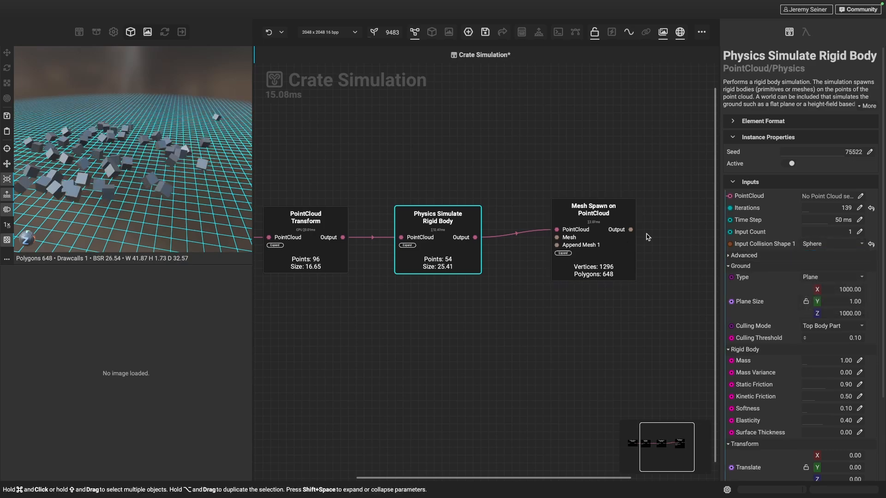
scroll(102, 158, down, 2)
scroll(138, 165, down, 1)
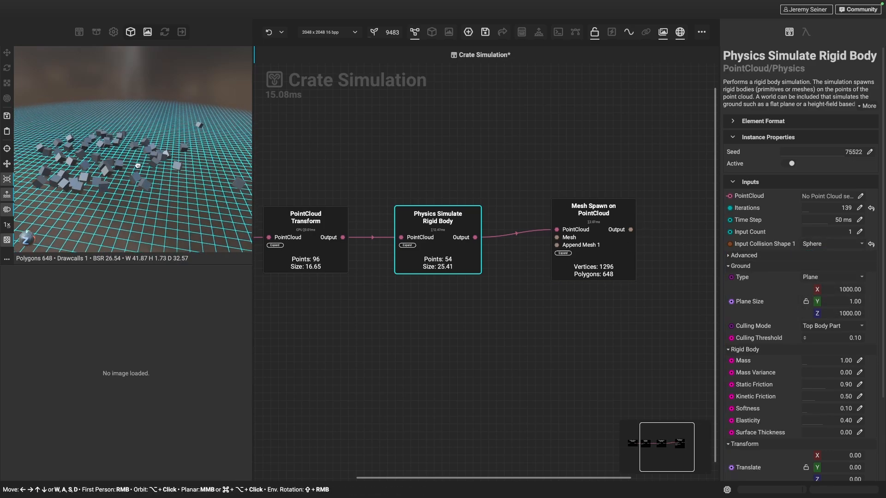
Set the rigid body simulation's Iterations to 234 and pick UnitSphere.fbx as Append Mesh 1 of the Mesh Spawn on PointCloud node.
drag(808, 212, 814, 220)
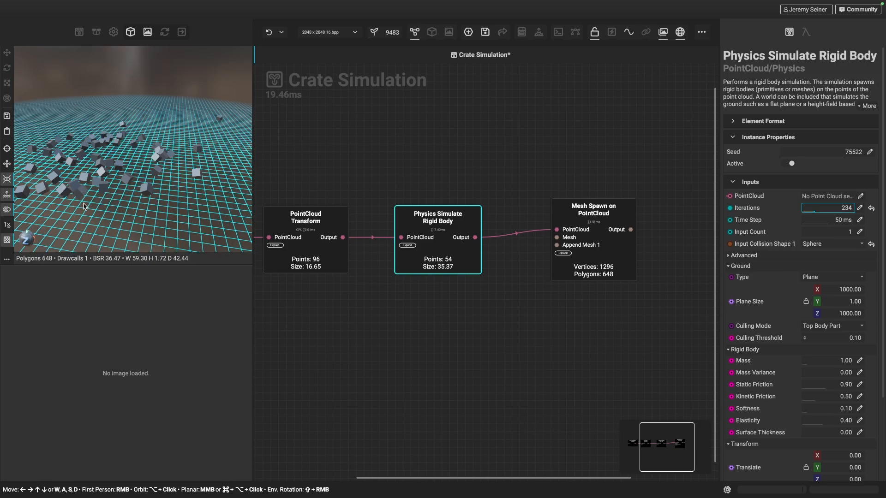
click(619, 257)
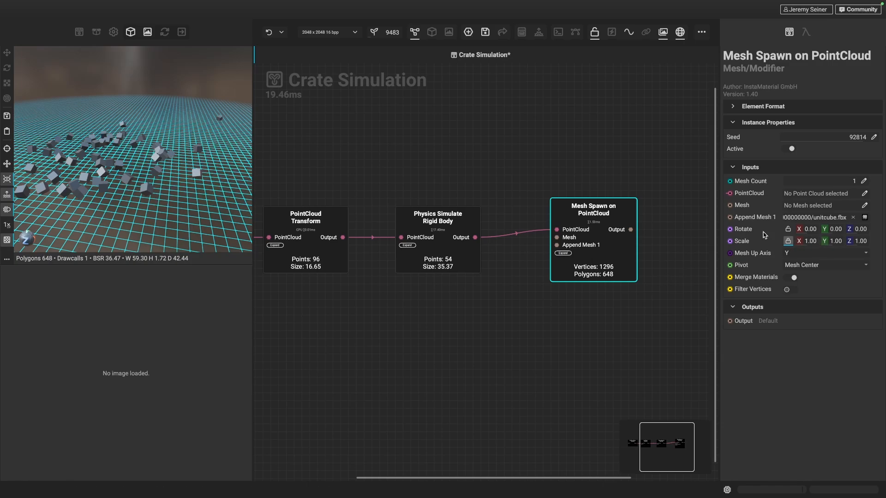
click(865, 217)
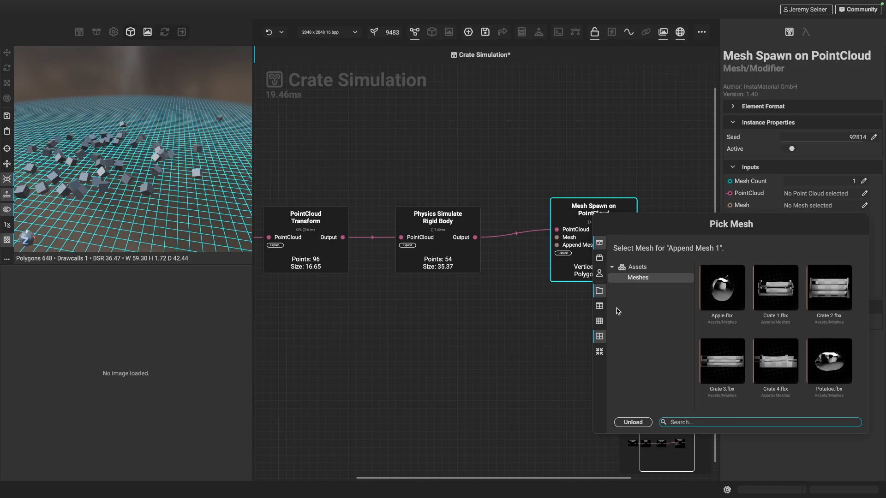
click(600, 260)
text(sphere)
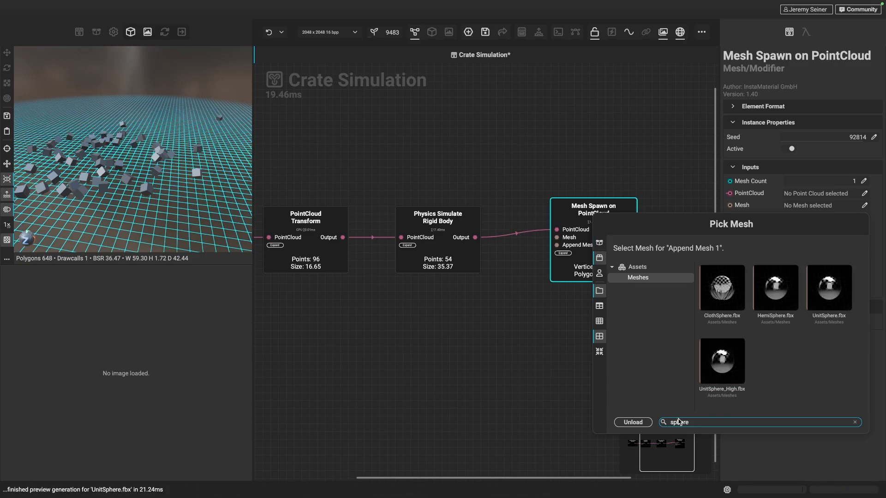
double_click(827, 298)
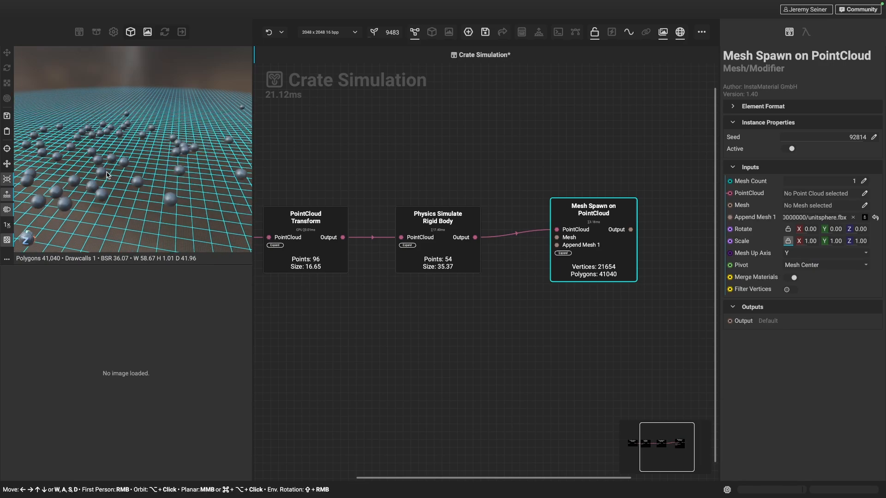
Set the rigid body simulation's Iterations to 208 and check how the spheres scatter on the ground.
click(465, 217)
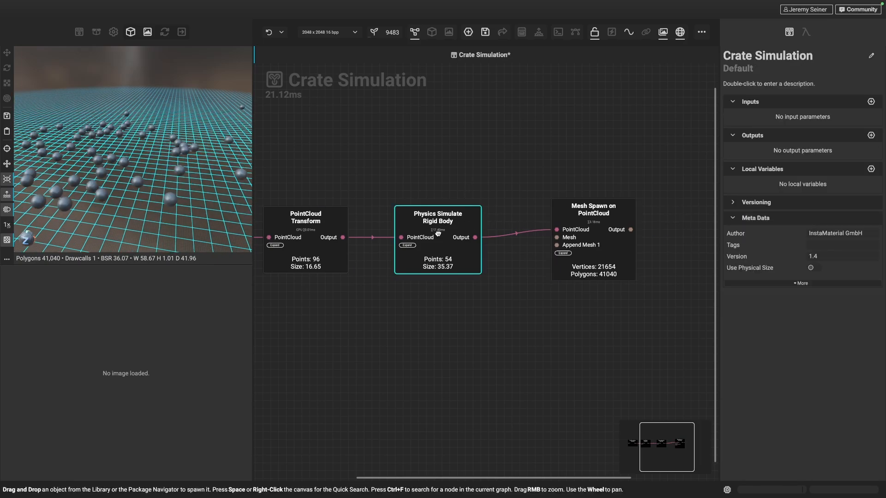
drag(811, 212, 813, 216)
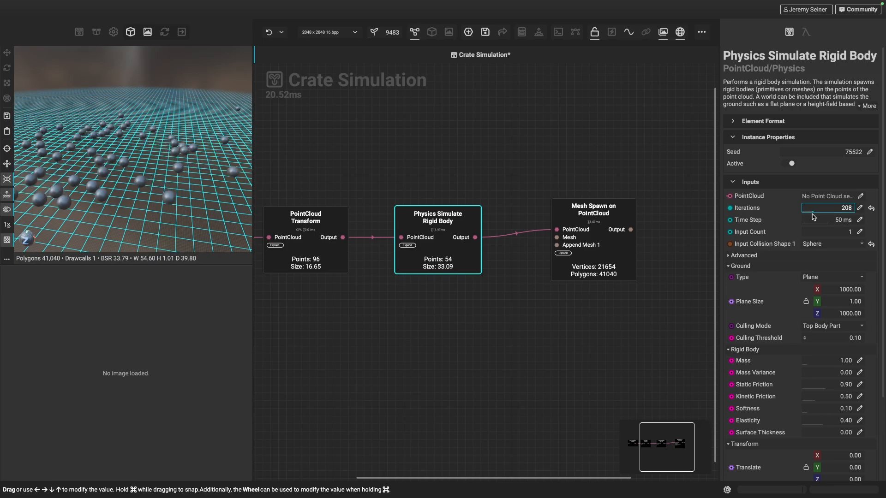
scroll(152, 180, down, 3)
drag(132, 172, 139, 179)
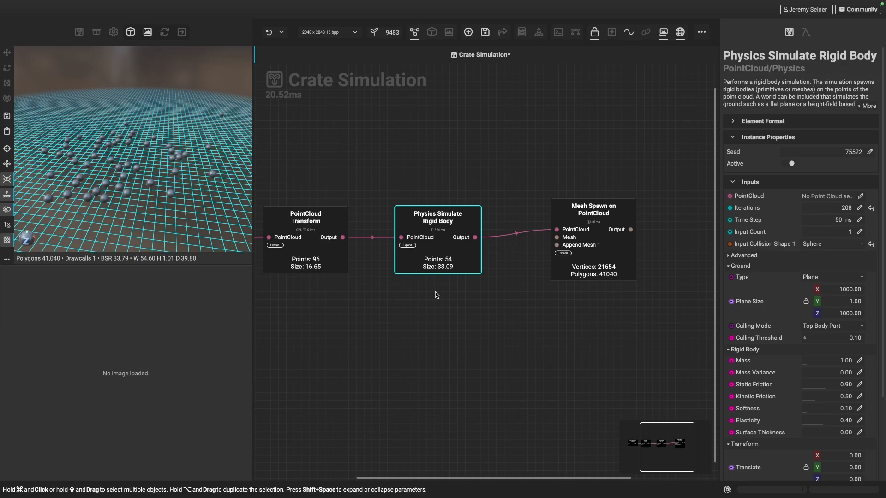
Review the shape options available for Input Collision Shape 1, including Mesh, and keep Sphere.
click(828, 244)
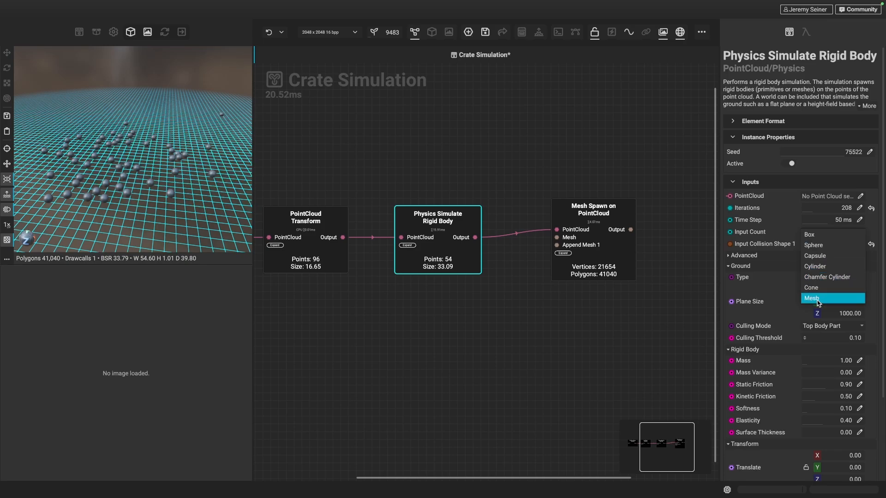
click(672, 308)
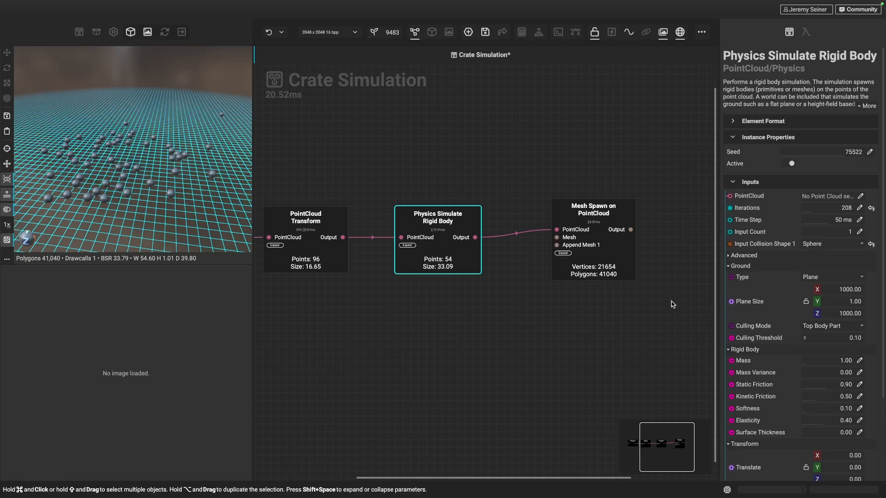
click(615, 258)
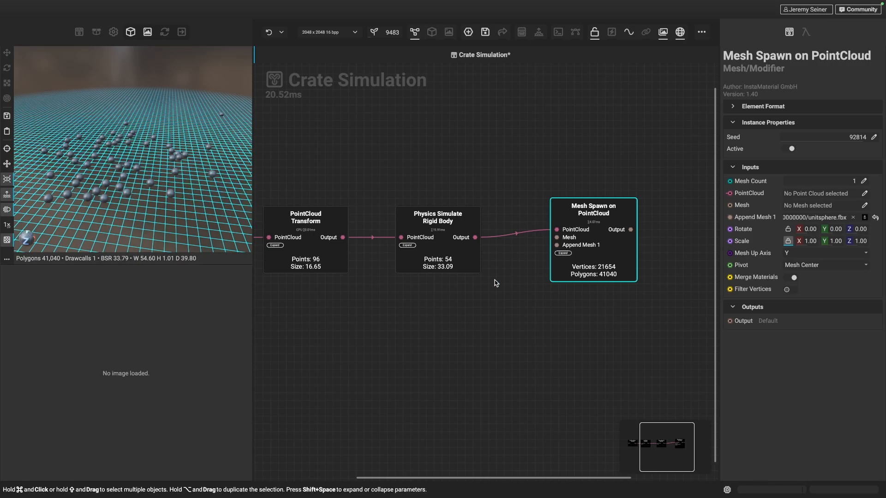
Add the package's Apple.fbx mesh to the graph and connect it to Append Mesh 1 of the Mesh Spawn on PointCloud node.
click(96, 32)
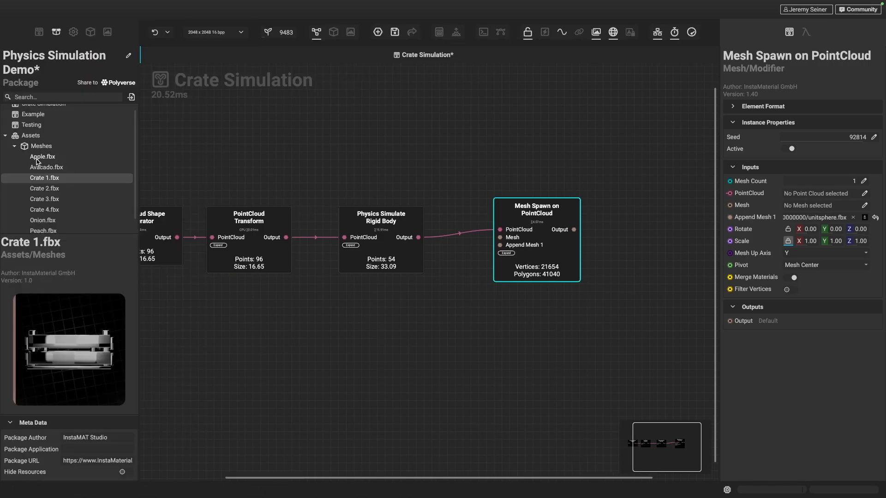
drag(33, 158, 375, 326)
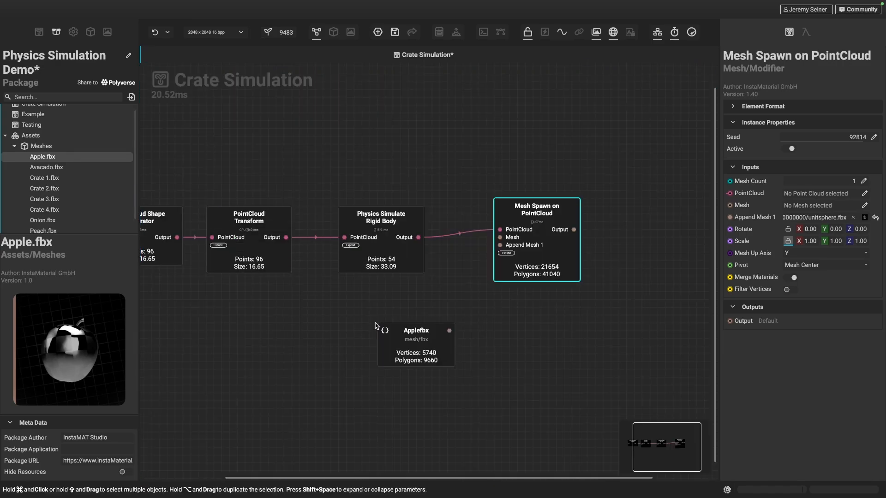
click(90, 31)
drag(482, 352, 460, 344)
click(593, 273)
drag(594, 274, 594, 281)
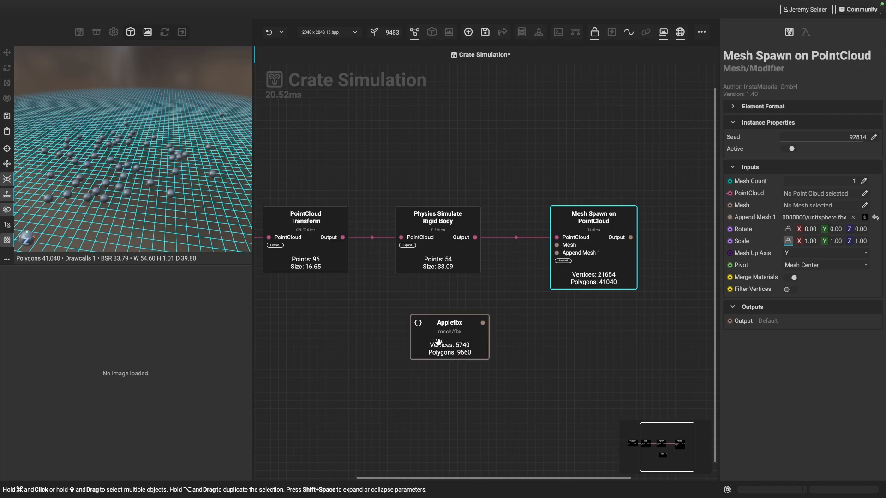
click(483, 324)
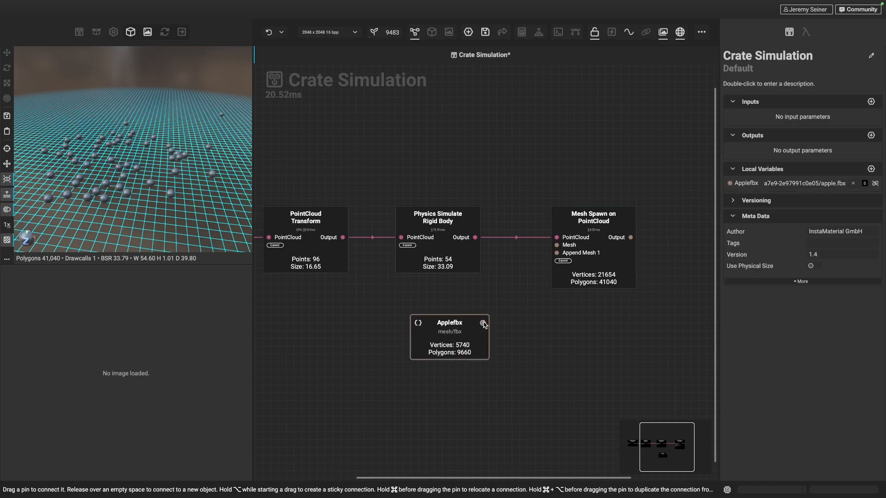
drag(484, 324, 558, 254)
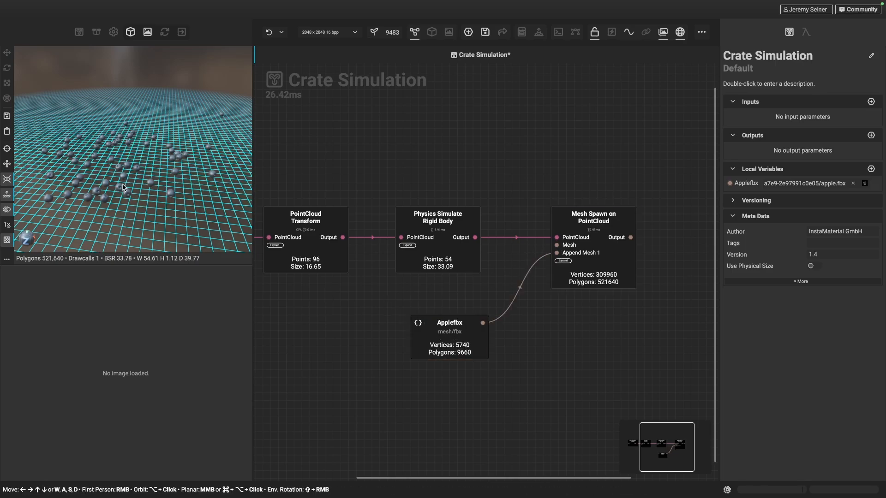
Inspect the spawned apples up close and set the rigid body simulation's Iterations to 156.
scroll(122, 189, up, 3)
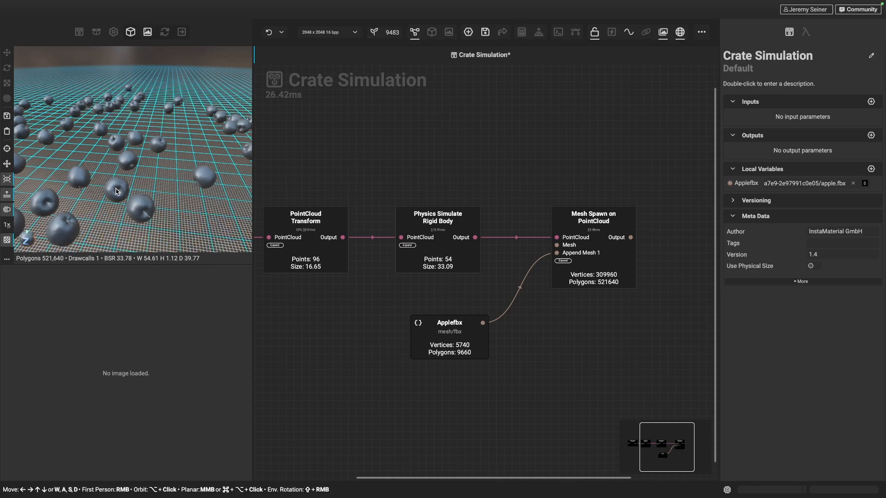
alt+drag(118, 191, 95, 190)
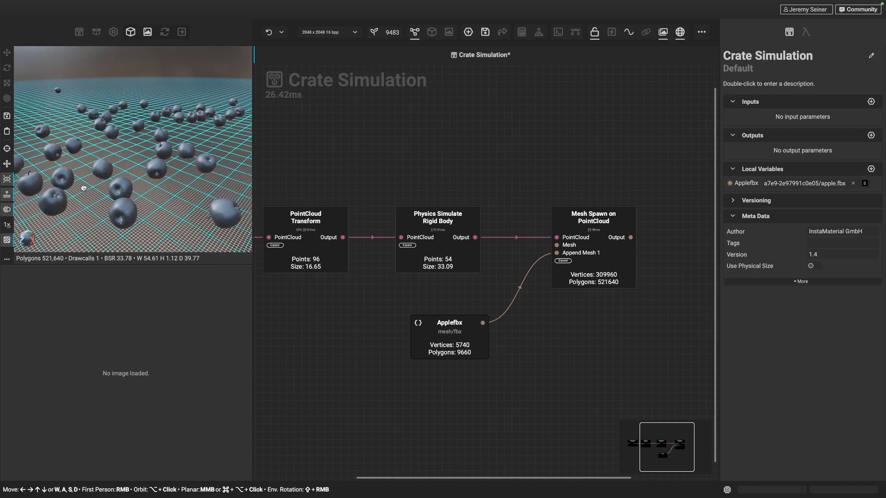
click(449, 222)
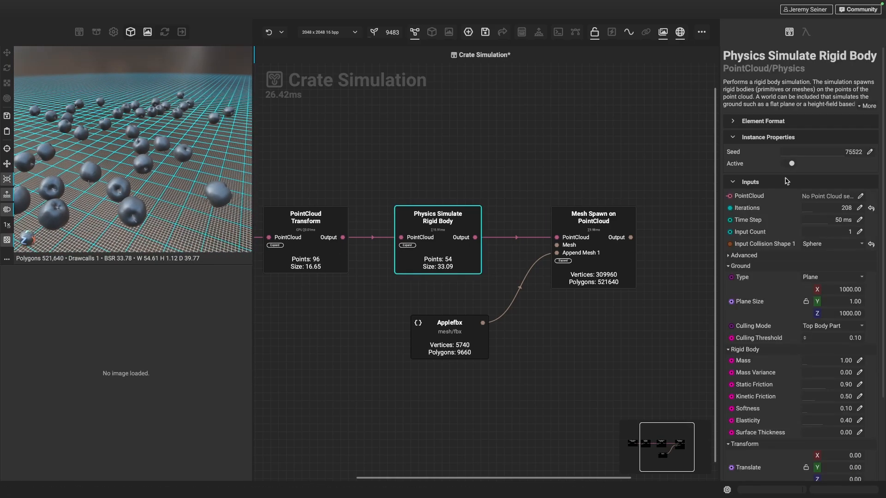
drag(812, 211, 810, 215)
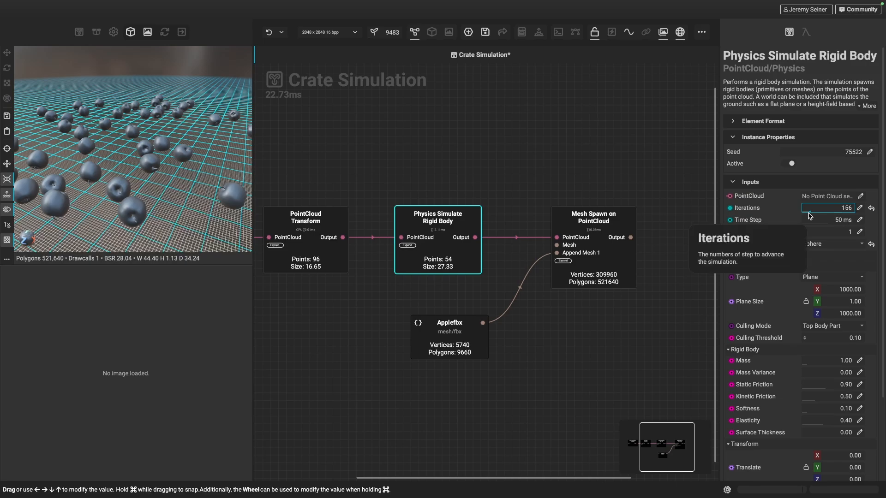
scroll(127, 157, down, 5)
scroll(127, 157, up, 5)
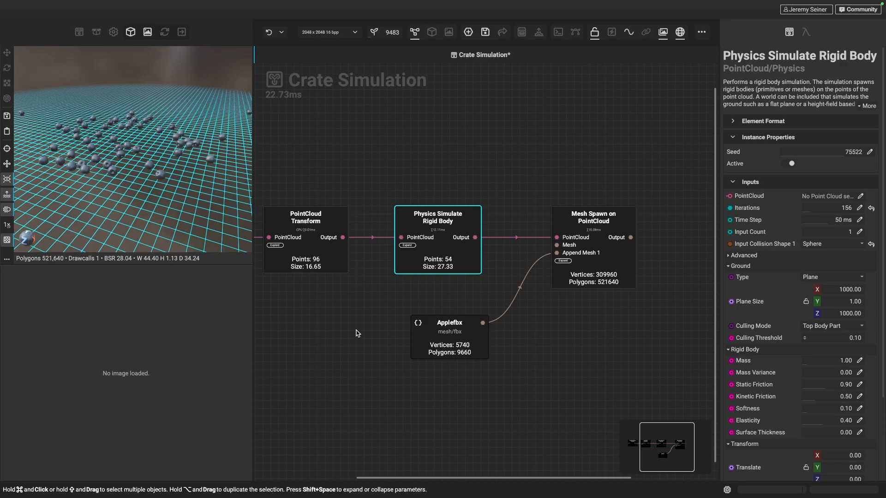
Add the package's Crate 1.fbx mesh to the graph and arrange the crate and apple mesh nodes below the simulation chain.
drag(447, 342, 454, 342)
click(317, 260)
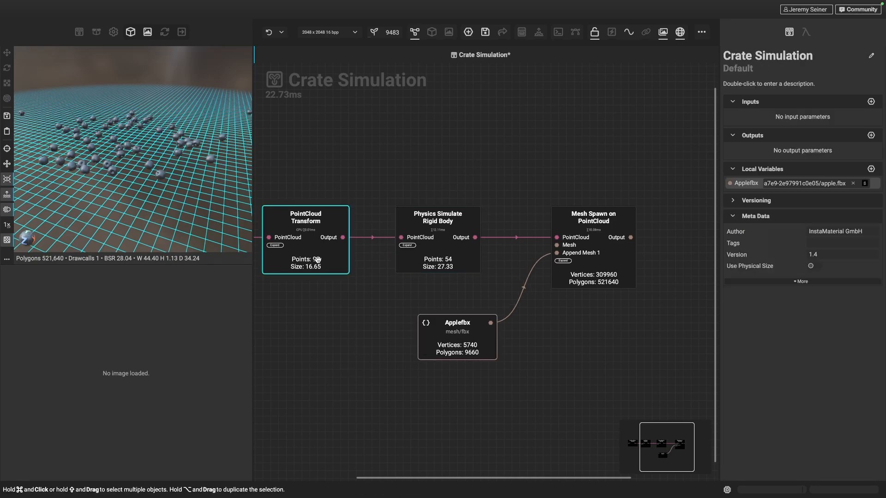
click(96, 31)
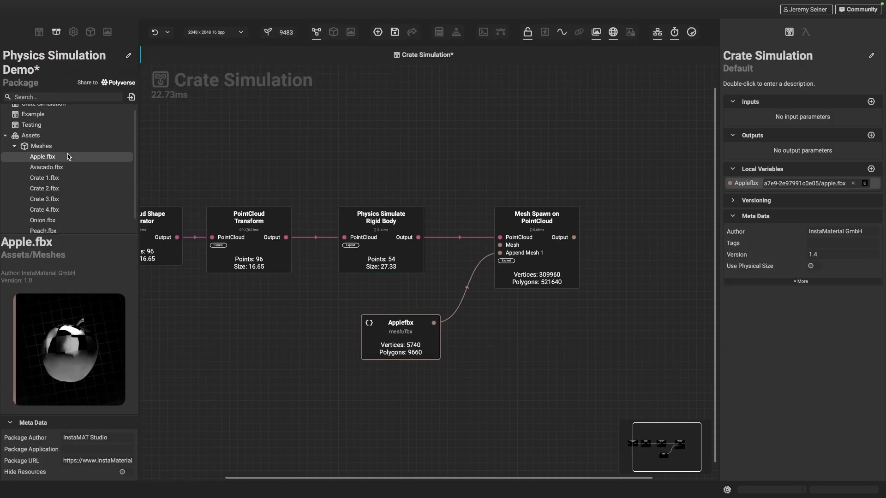
click(45, 181)
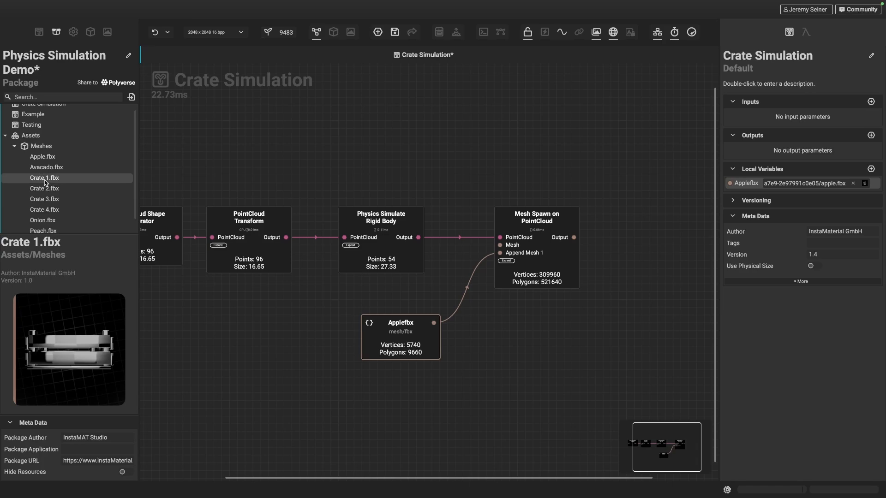
drag(37, 181, 282, 366)
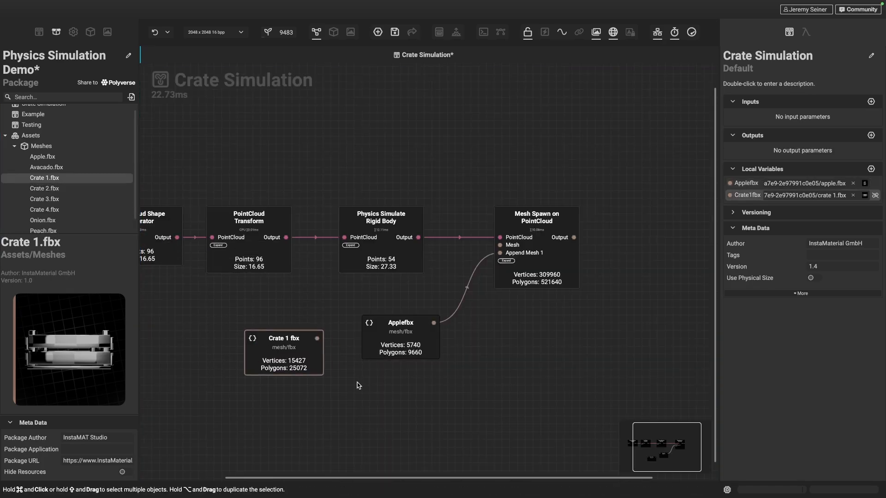
drag(378, 351, 386, 390)
drag(302, 351, 302, 335)
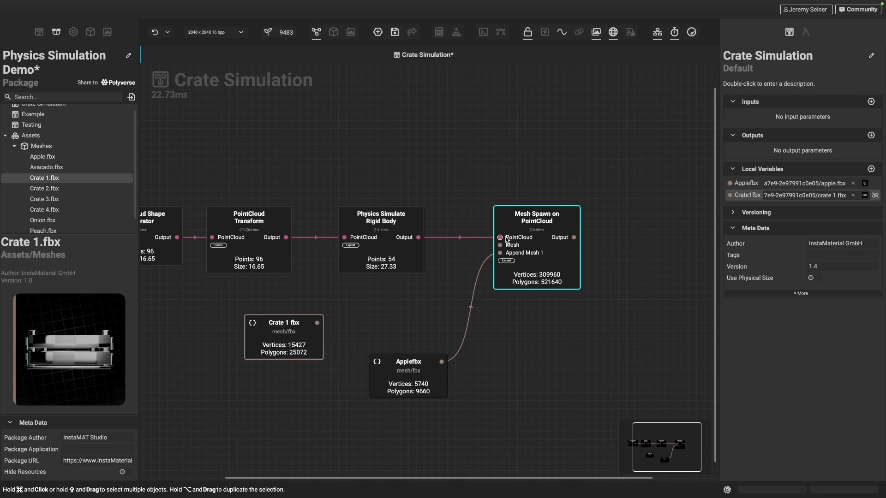
drag(293, 347, 278, 349)
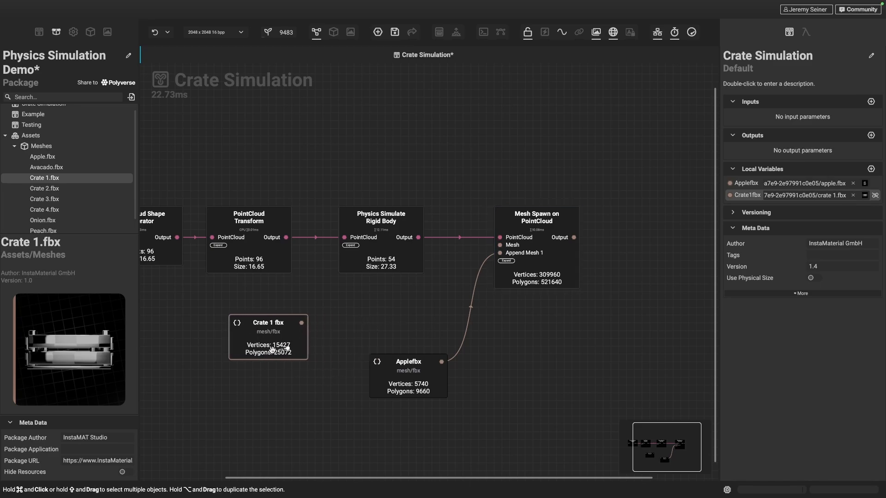
Set the rigid body simulation's Ground Type to Mesh and connect the Crate 1 mesh to its Ground Mesh input.
click(394, 244)
click(371, 224)
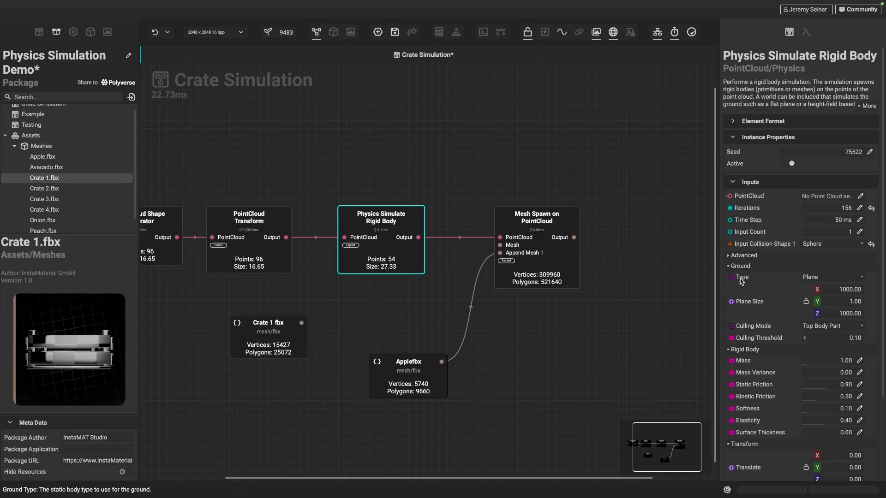
click(812, 278)
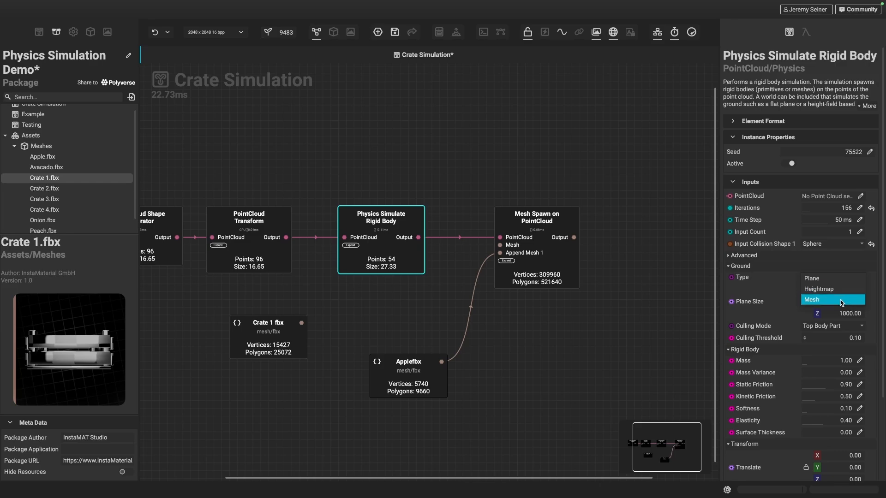
click(820, 301)
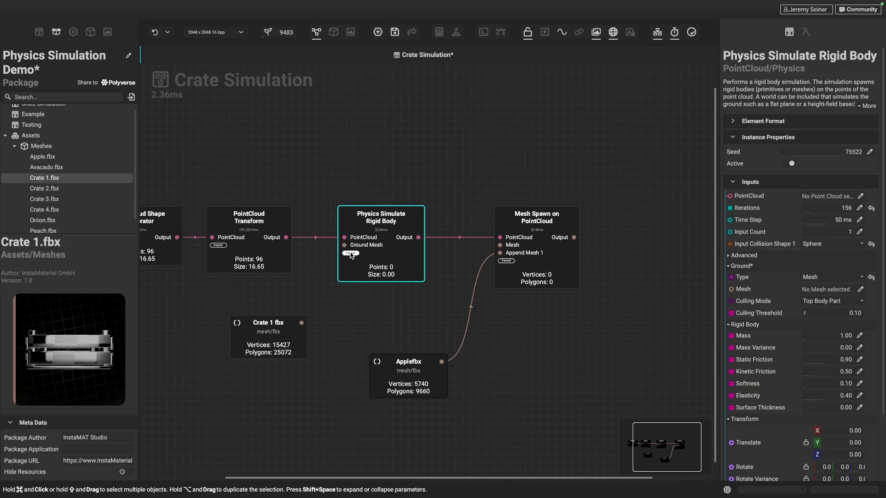
drag(278, 321, 344, 246)
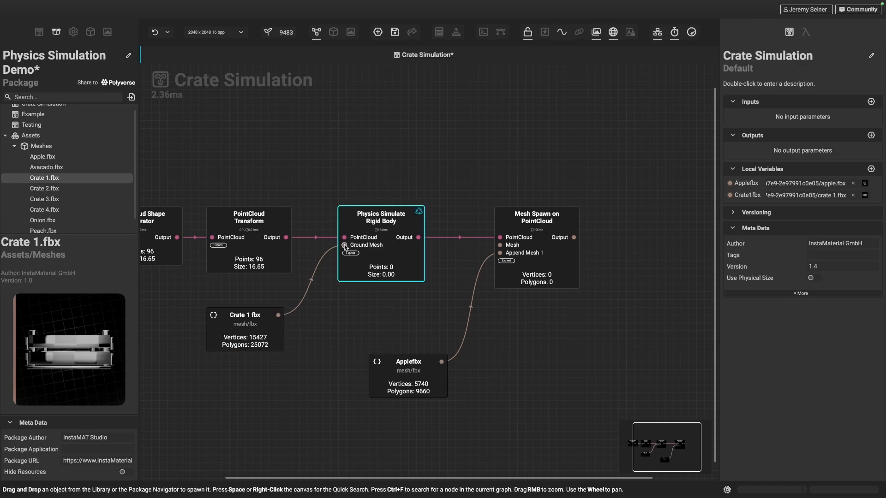
click(575, 239)
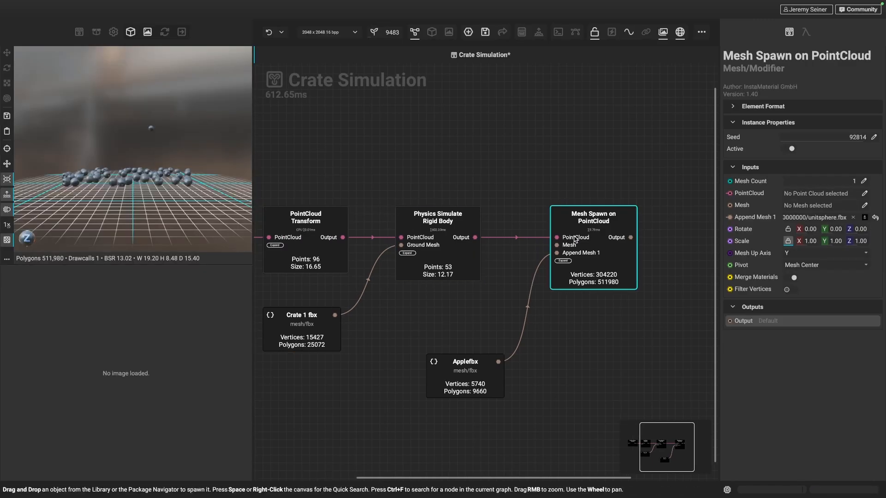
alt+drag(143, 178, 118, 188)
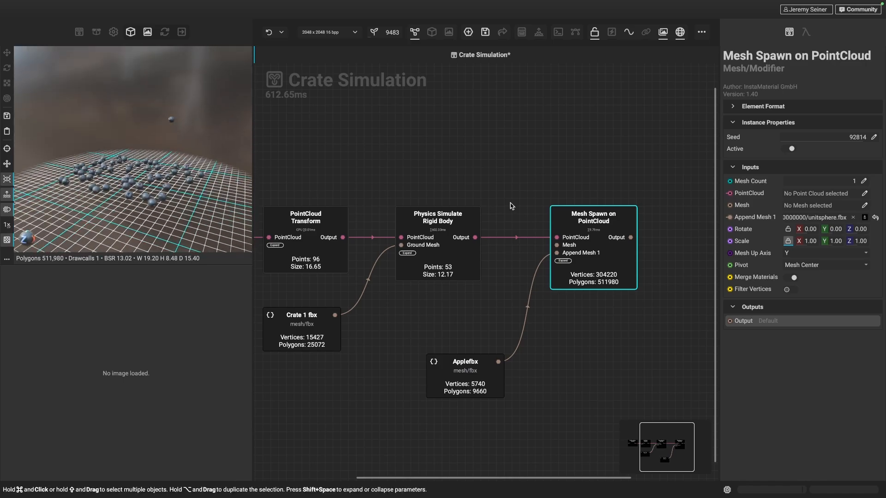
Set the rigid body simulation's Iterations to 87 and connect the Crate 1 mesh to the Mesh Spawn on PointCloud node's Mesh input.
click(444, 218)
drag(814, 210, 807, 217)
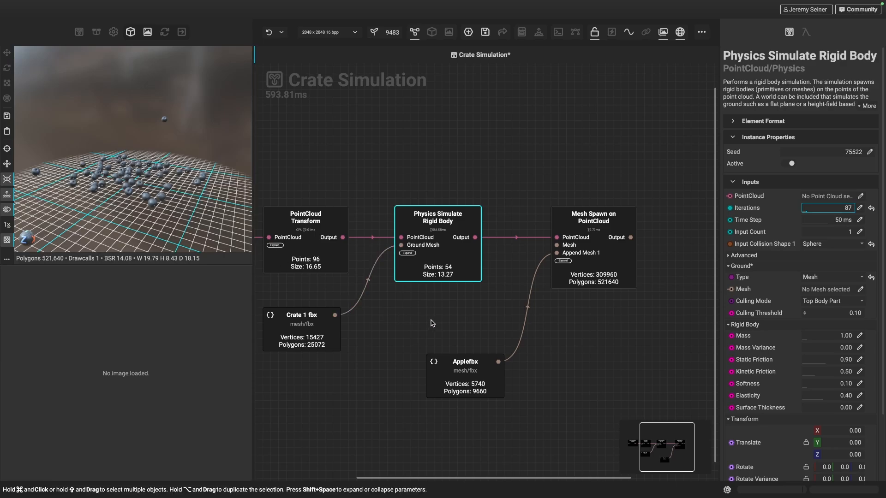
drag(335, 315, 556, 247)
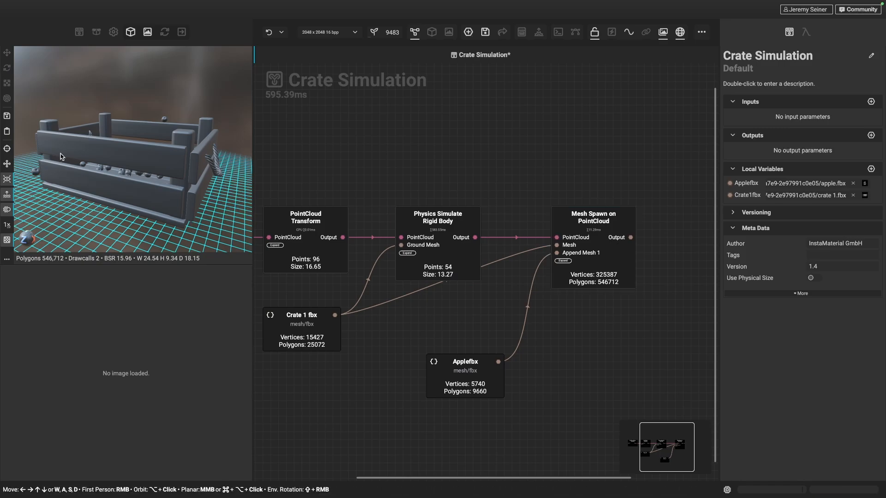
Examine the apples spawned inside the crate from above, checking their size and how they settle on the crate floor.
scroll(104, 144, down, 2)
alt+drag(106, 149, 106, 176)
scroll(132, 183, up, 3)
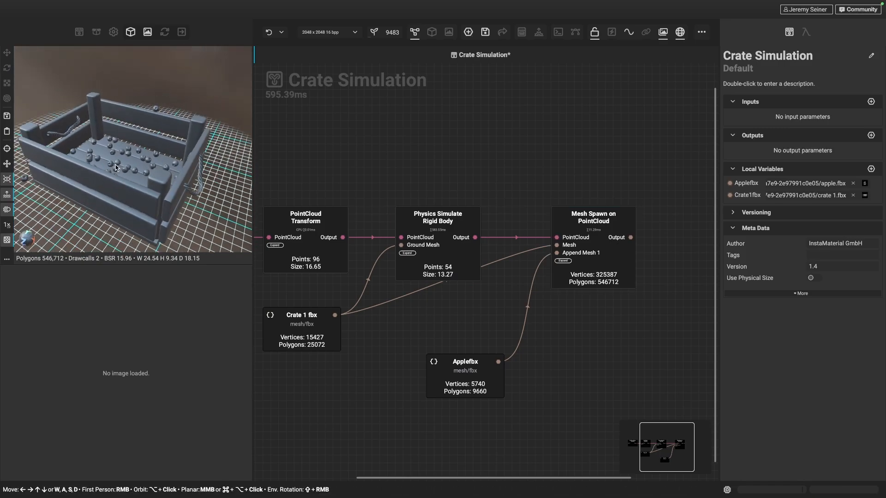
scroll(105, 176, down, 2)
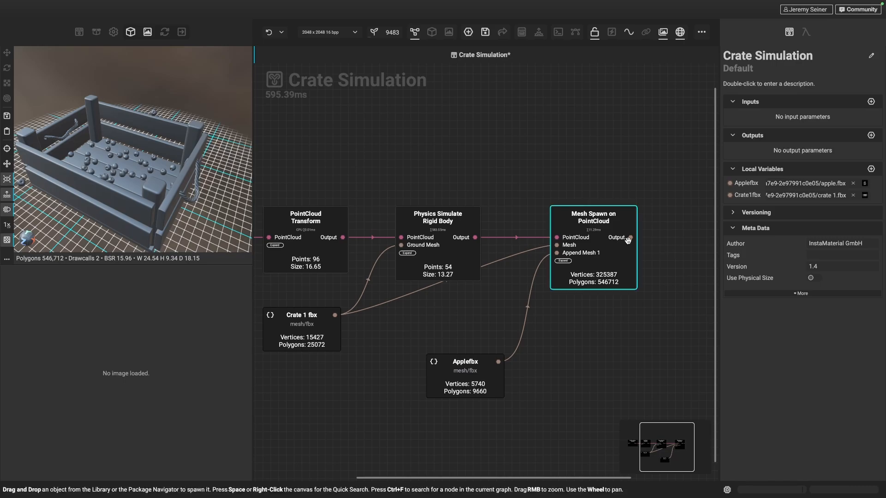
scroll(106, 171, up, 4)
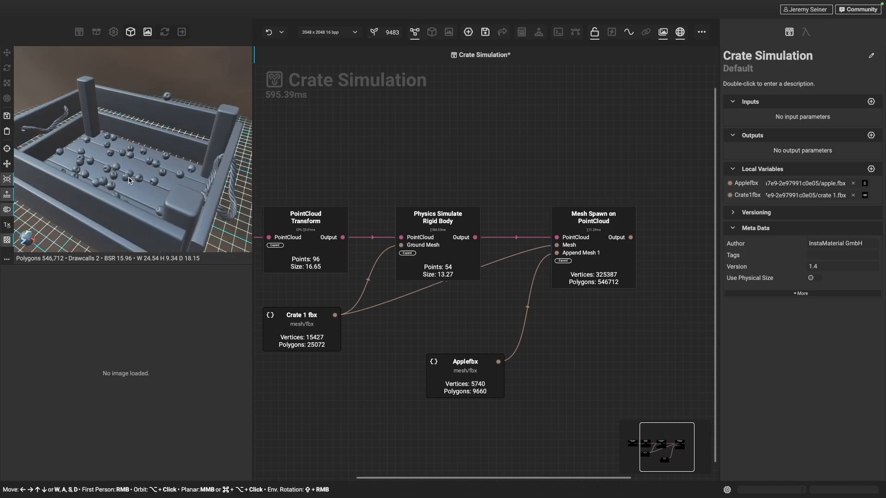
scroll(129, 181, down, 5)
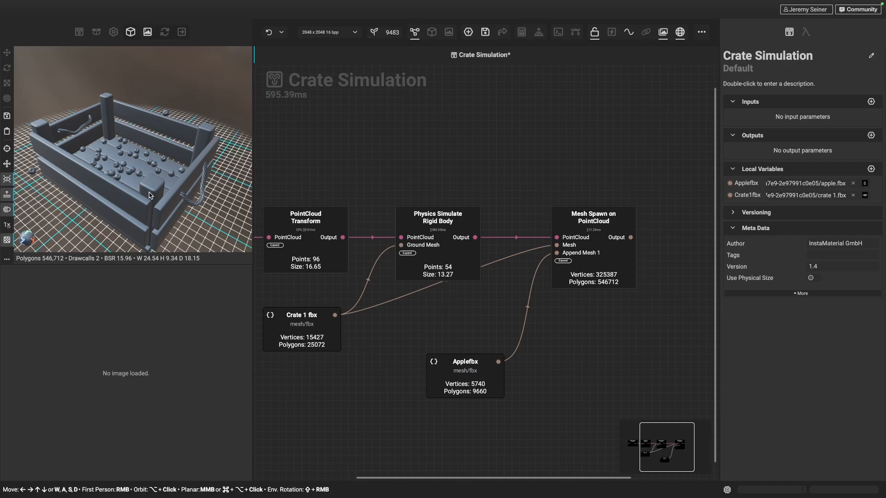
mouse_move(149, 192)
alt+mouse_down()
mouse_move(129, 198)
mouse_move(148, 191)
alt+mouse_up()
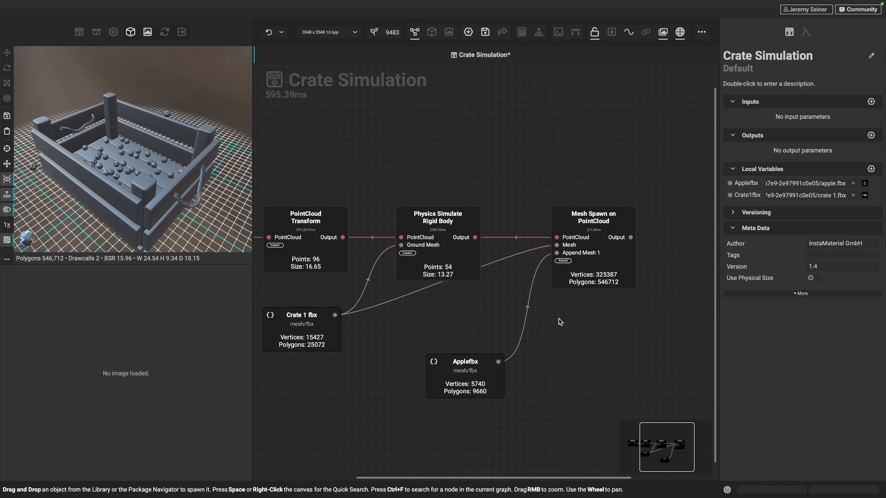
Try a Scale of 2.00 on the Mesh Spawn on PointCloud node, examine the apples for overlaps, and reset the Scale.
click(585, 228)
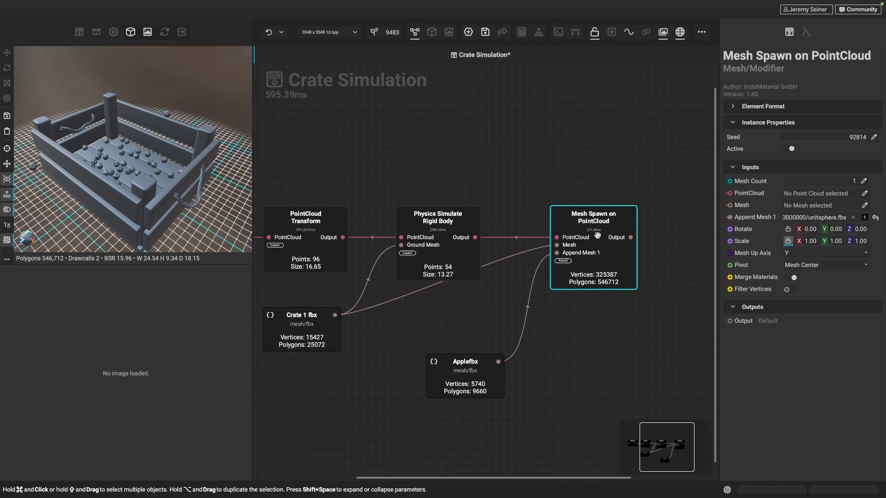
drag(808, 244, 819, 246)
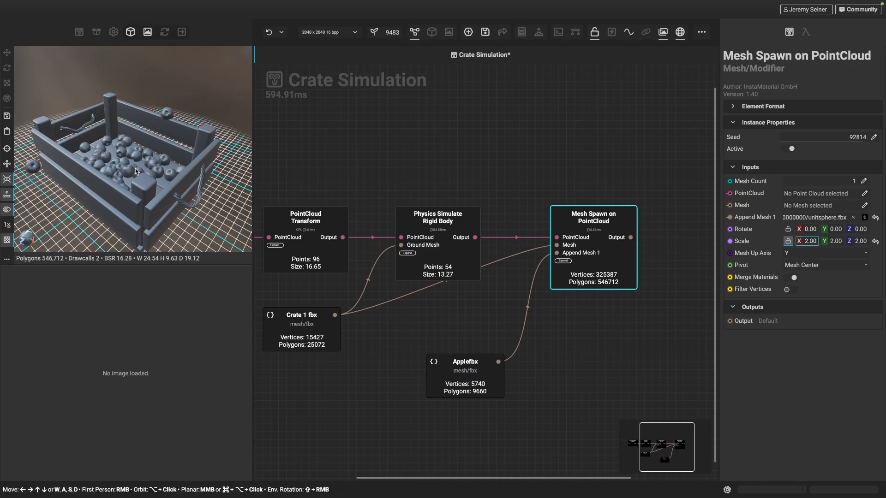
scroll(136, 172, up, 10)
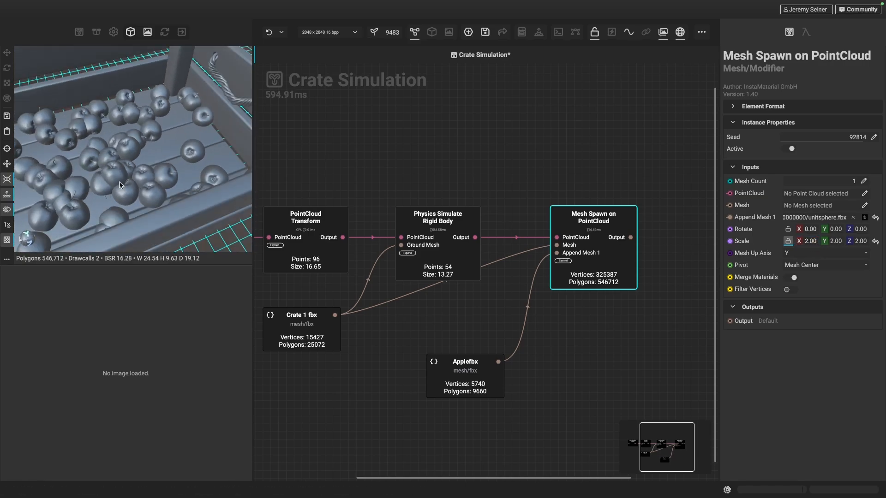
scroll(127, 187, up, 5)
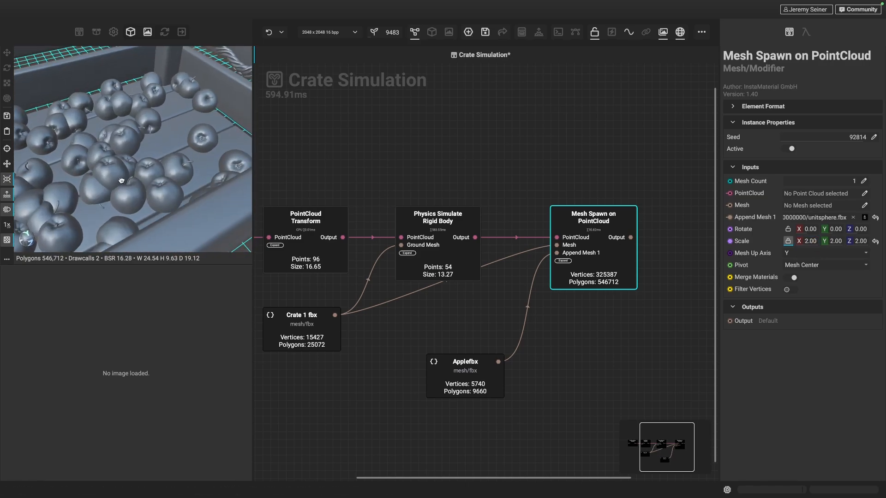
click(815, 246)
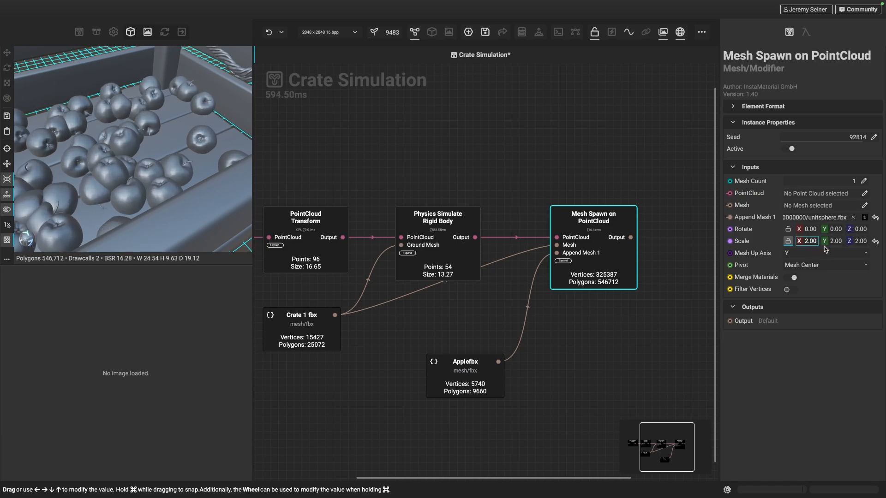
mouse_move(824, 246)
mouse_down()
mouse_move(805, 252)
mouse_move(819, 256)
mouse_up()
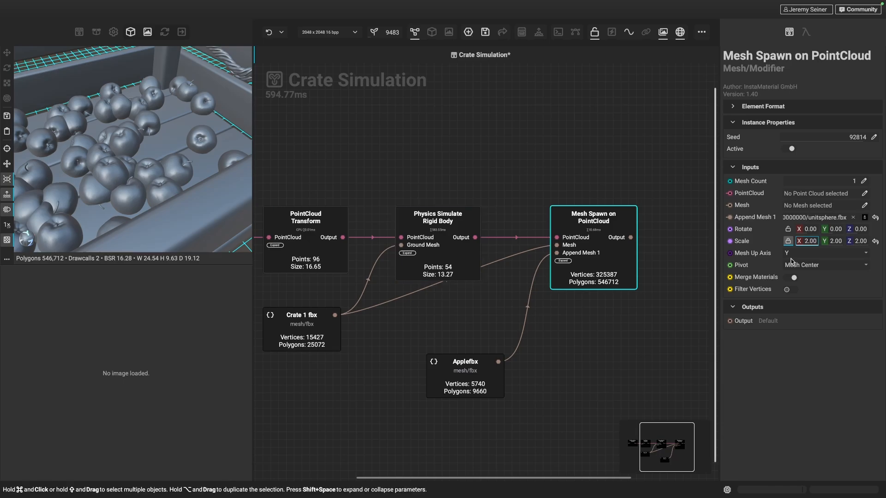
click(876, 242)
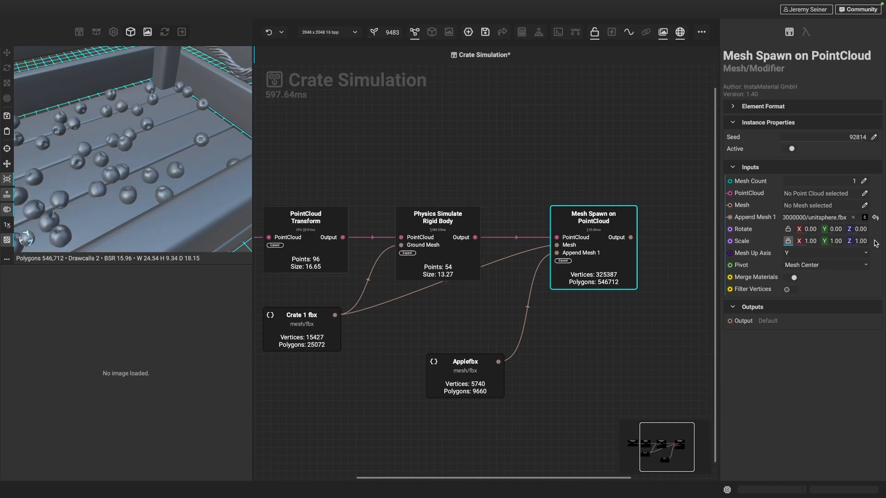
Set the Physics Simulate Rigid Body node's Transform Scale to 2.00 on all axes and check the enlarged apples in the crate.
scroll(111, 183, down, 10)
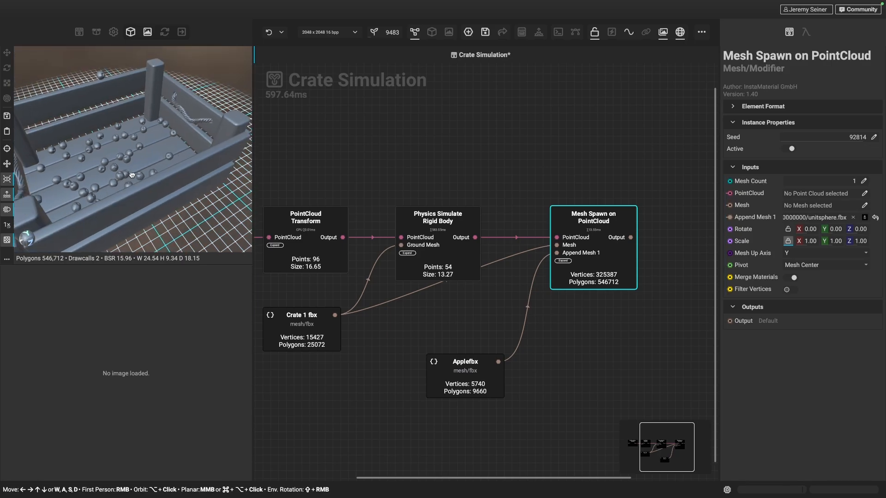
mouse_move(111, 183)
alt+mouse_down()
mouse_move(125, 171)
mouse_move(105, 182)
alt+mouse_up()
click(444, 228)
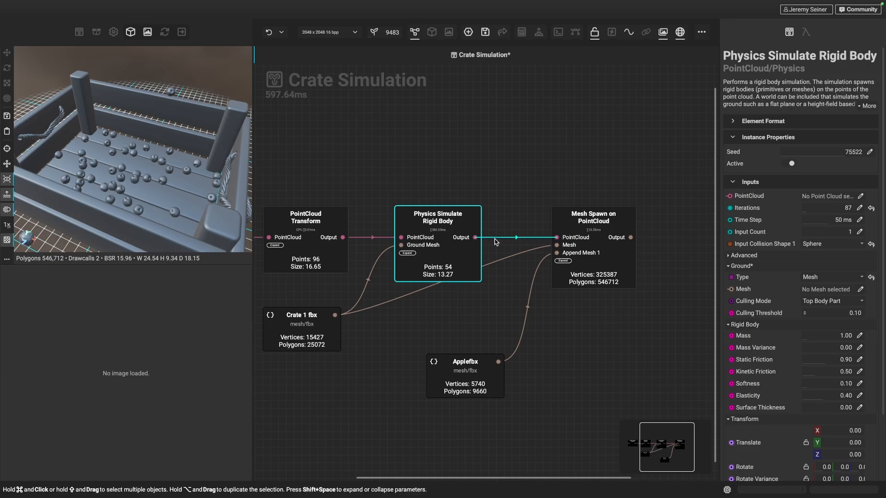
scroll(753, 361, down, 3)
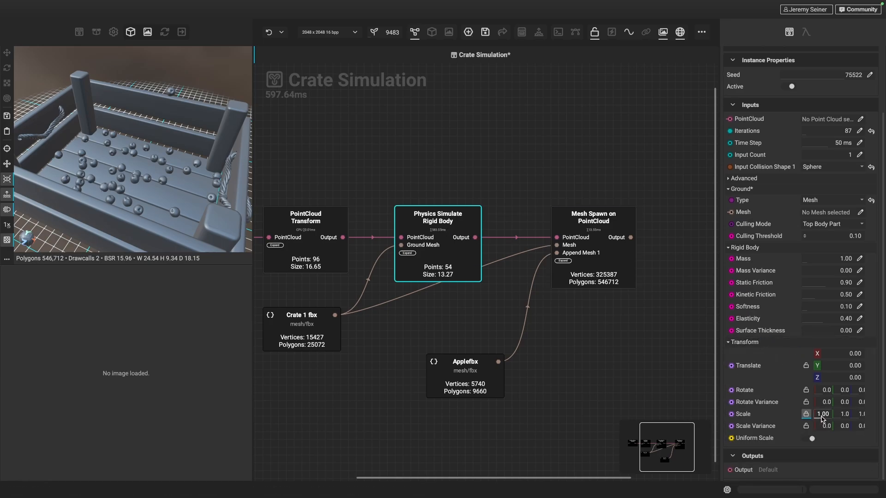
drag(824, 419, 835, 421)
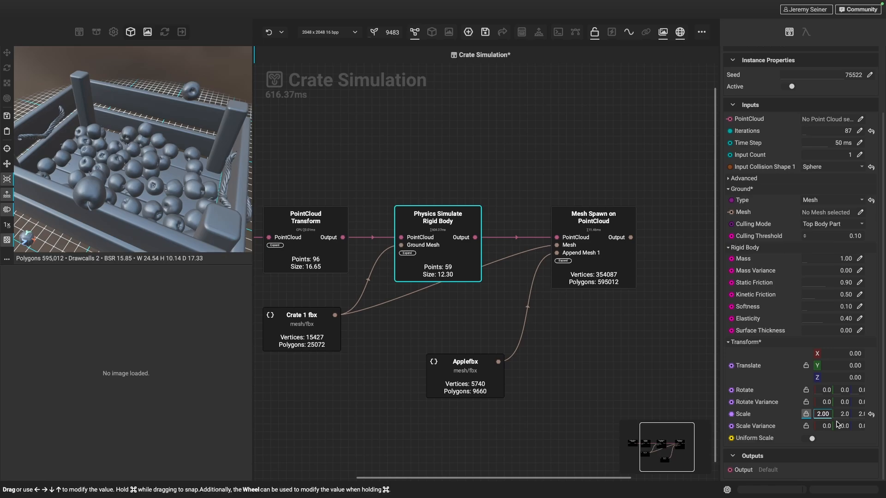
scroll(163, 195, down, 3)
mouse_move(163, 194)
alt+mouse_down()
mouse_move(129, 195)
mouse_move(139, 185)
mouse_move(162, 201)
alt+mouse_up()
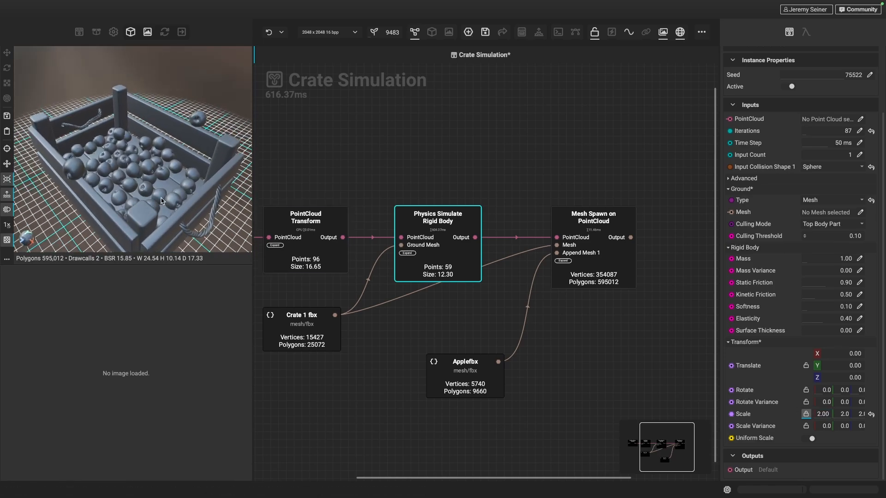
Set the rigid body simulation's X Scale to 2.5, accept the extended range maximum, and view the filled crate.
click(829, 418)
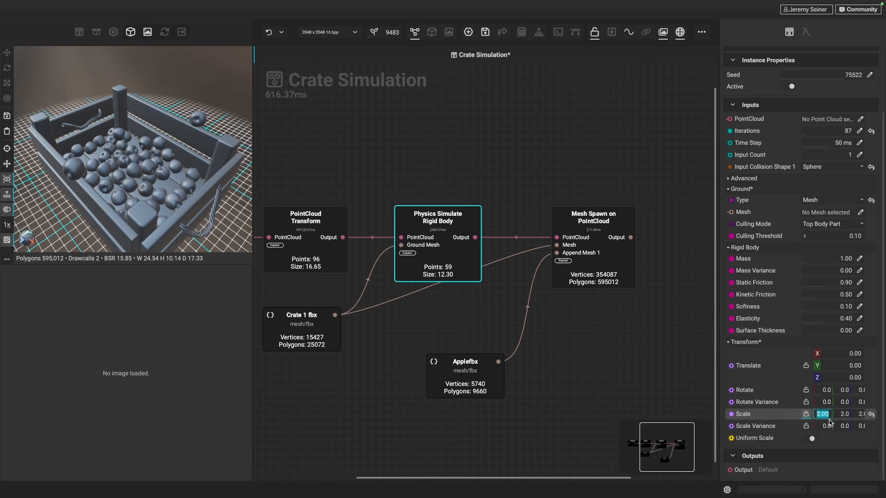
text(2.5)
key(Return)
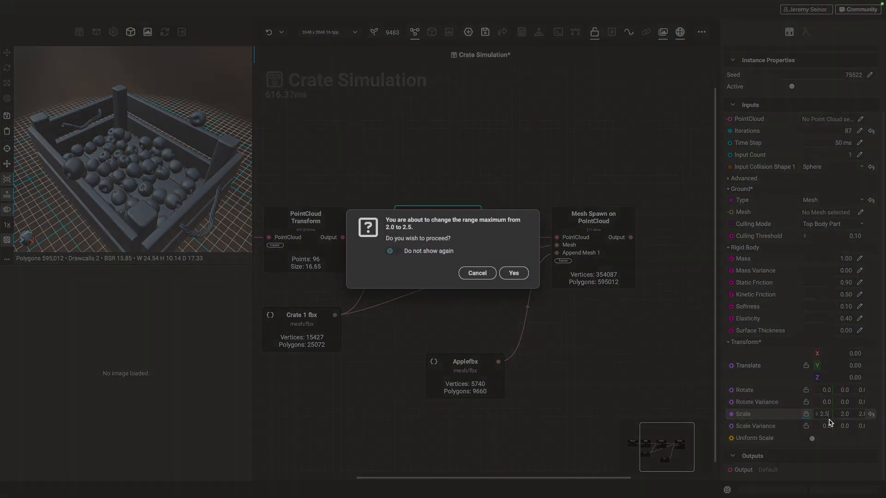
click(520, 277)
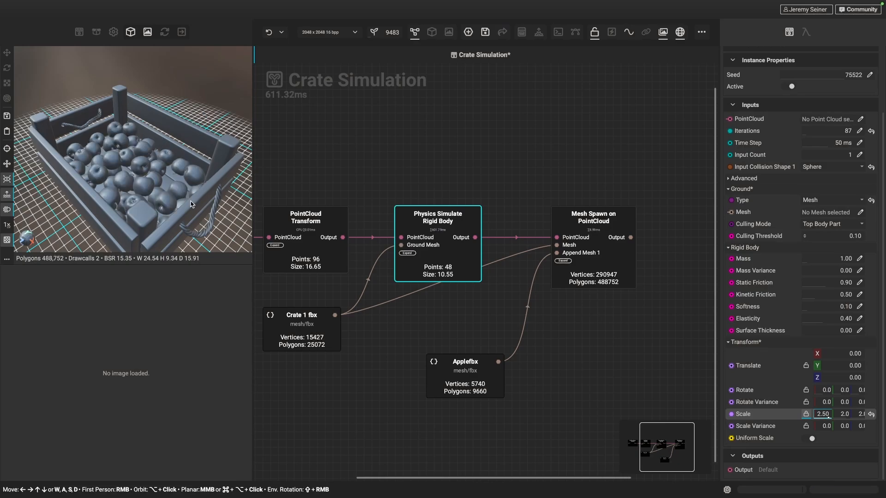
scroll(139, 184, down, 2)
mouse_move(139, 180)
alt+mouse_down()
mouse_move(61, 179)
mouse_move(154, 180)
mouse_move(147, 176)
mouse_move(107, 186)
mouse_move(177, 186)
mouse_move(151, 187)
mouse_move(149, 172)
alt+mouse_up()
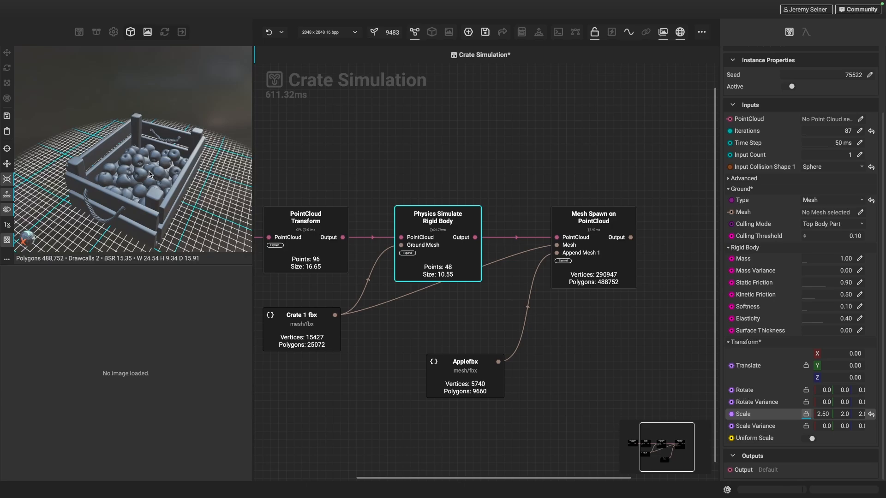
Set the PointCloud Shape Generator's Points Per Component to 7.
middle_drag(356, 176, 489, 174)
scroll(429, 165, down, 1)
click(401, 182)
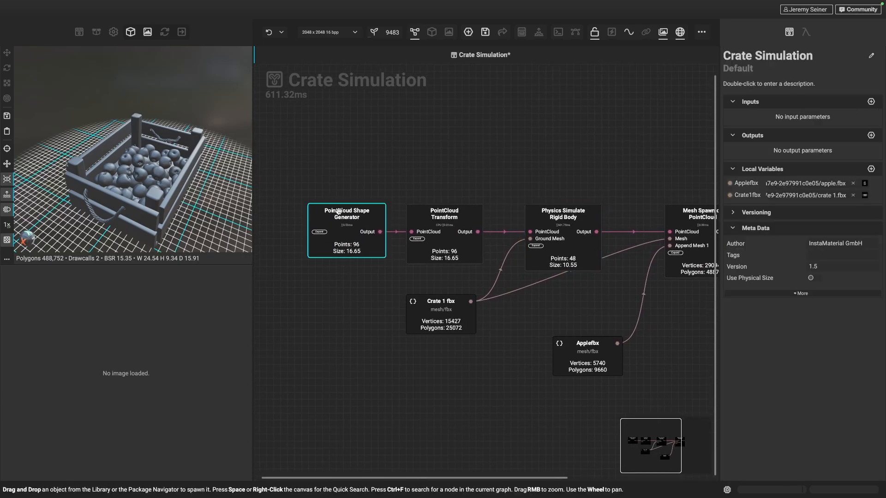
scroll(364, 194, right, 1)
click(322, 220)
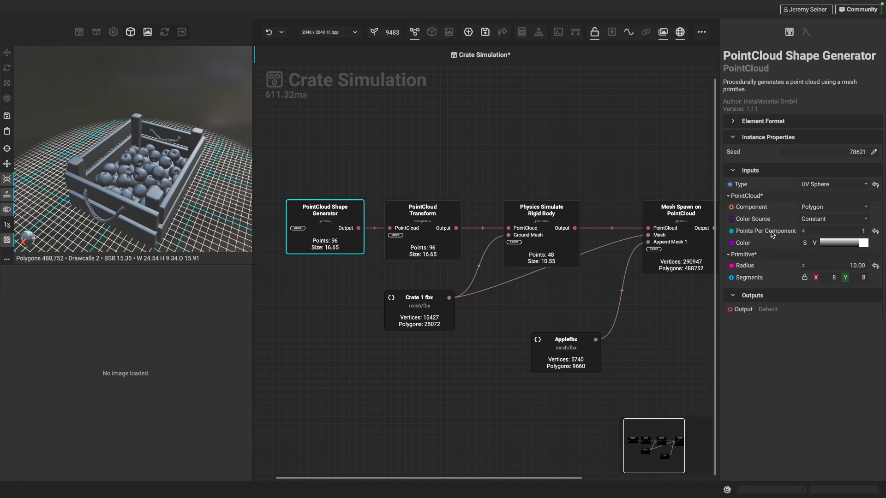
click(831, 229)
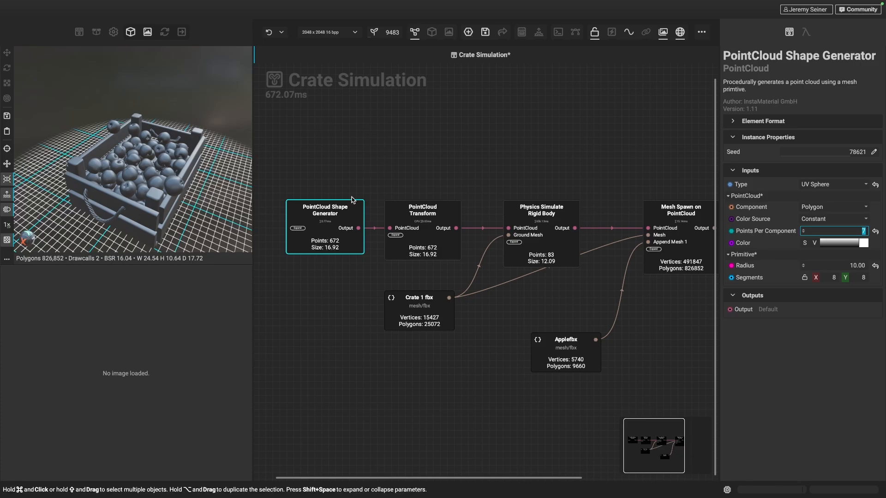
Preview the PointCloud Shape Generator's output to examine the denser sphere of points, and return the preview to the Mesh Spawn output.
click(358, 228)
alt+drag(152, 169, 136, 184)
scroll(130, 127, up, 5)
scroll(129, 127, down, 3)
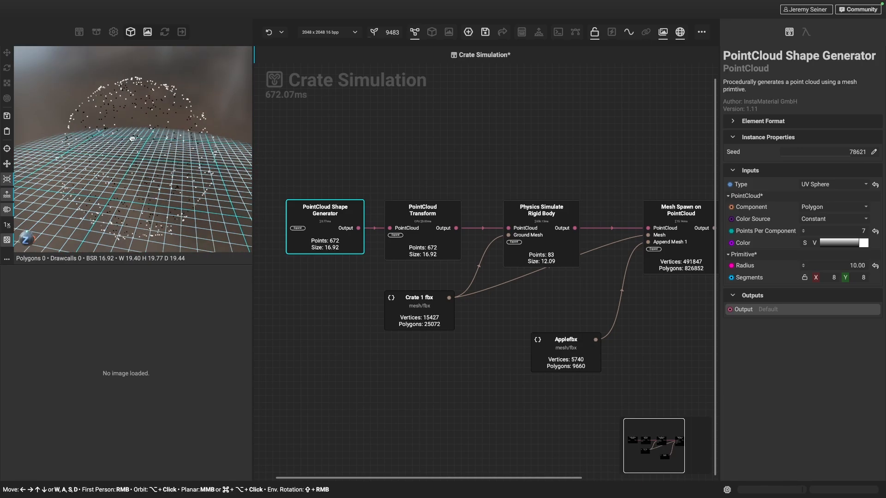
alt+drag(132, 139, 136, 122)
middle_drag(577, 159, 519, 150)
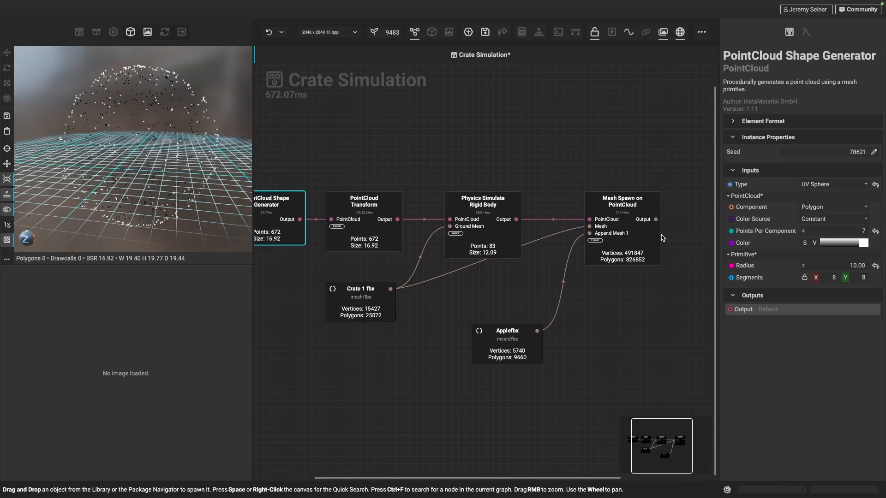
click(656, 220)
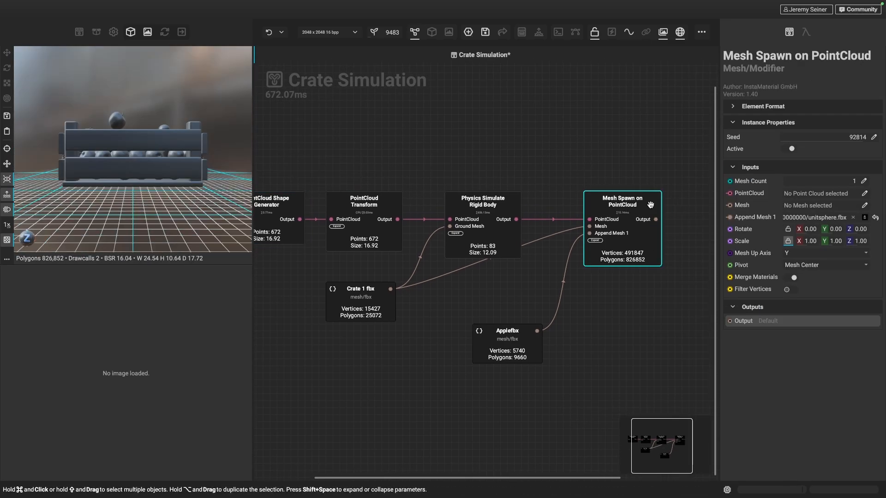
Set the rigid body simulation's Iterations to 1 and examine the apples' starting arrangement above the crate.
click(482, 203)
drag(811, 210, 755, 210)
middle_drag(111, 120, 104, 246)
scroll(133, 131, up, 4)
scroll(133, 131, down, 2)
mouse_move(133, 131)
mouse_down()
mouse_move(154, 148)
mouse_move(136, 132)
mouse_move(144, 118)
mouse_up()
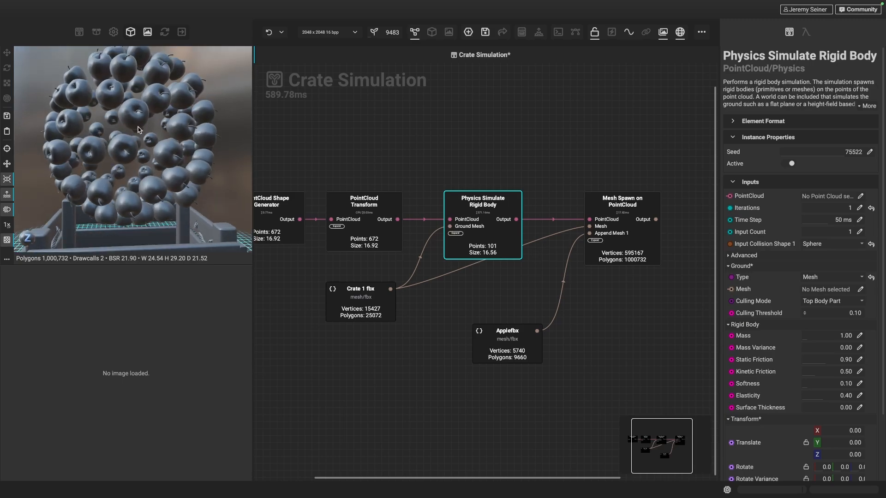
Preview the PointCloud Transform node's output and stretch the point cloud vertically to a Y Scale of about 2.28.
middle_drag(349, 117, 464, 115)
middle_drag(429, 187, 421, 206)
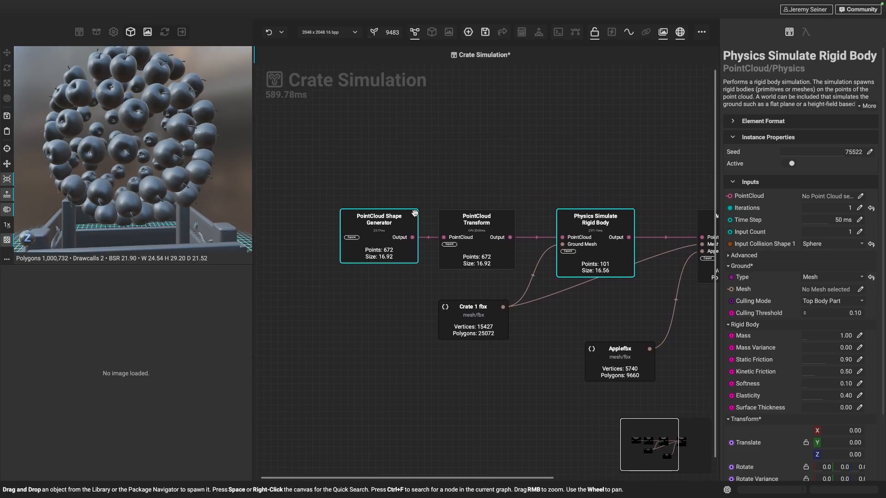
click(508, 240)
drag(139, 163, 125, 166)
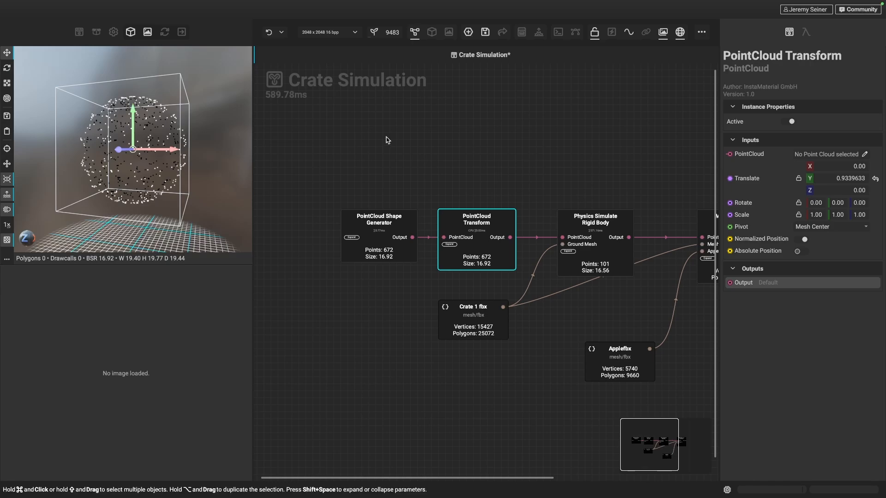
double_click(510, 238)
scroll(142, 174, down, 2)
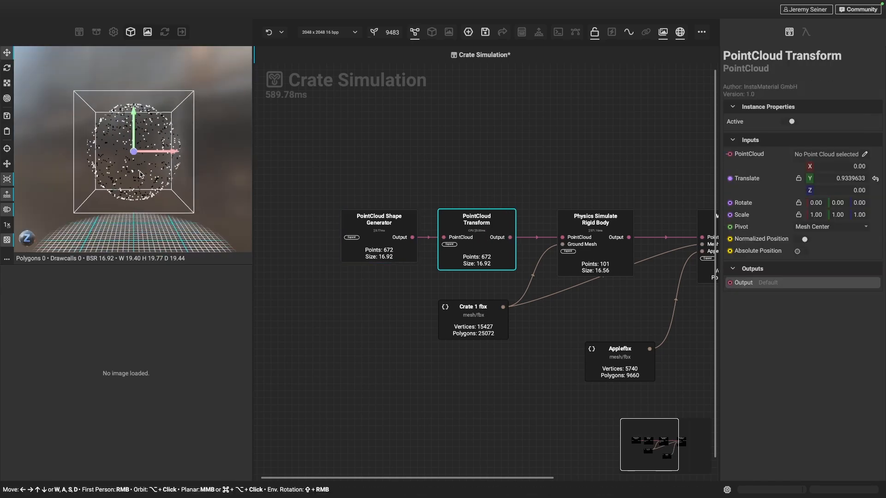
alt+drag(141, 175, 100, 167)
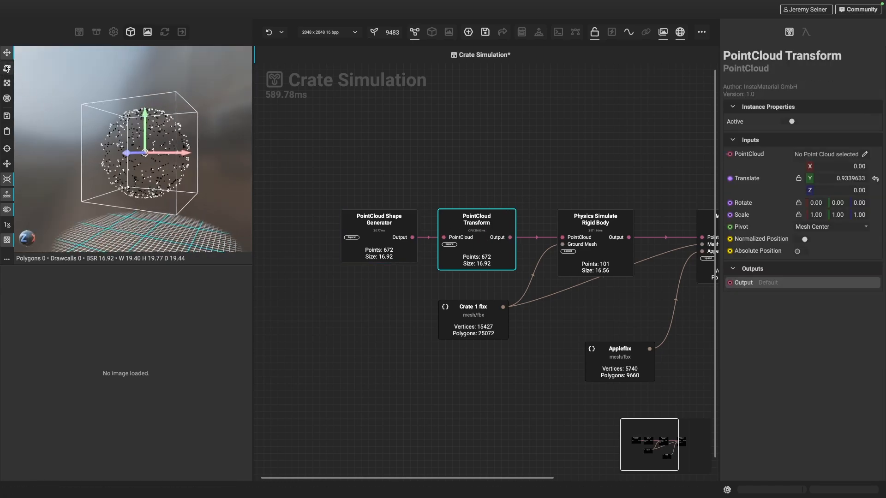
click(7, 68)
click(7, 83)
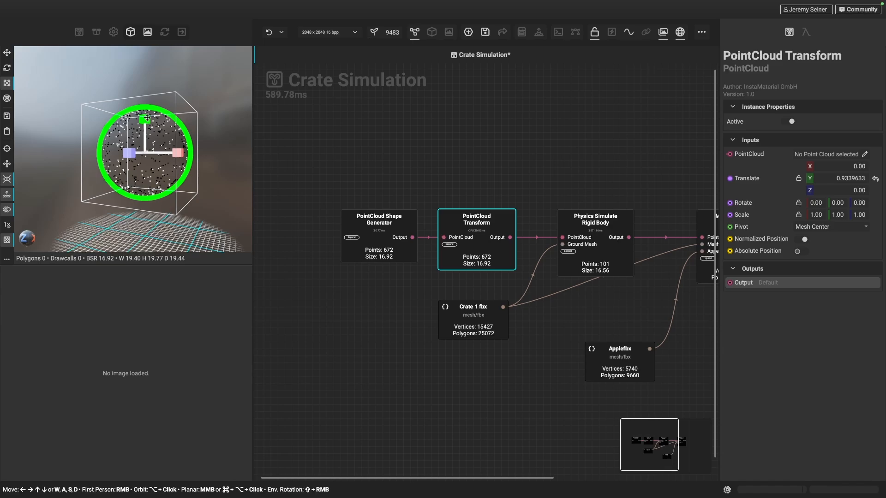
drag(147, 117, 148, 76)
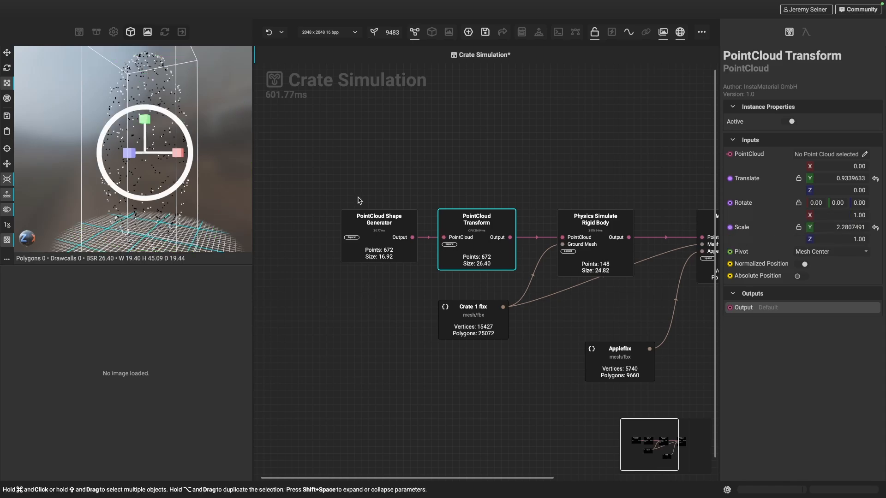
middle_drag(626, 164, 481, 162)
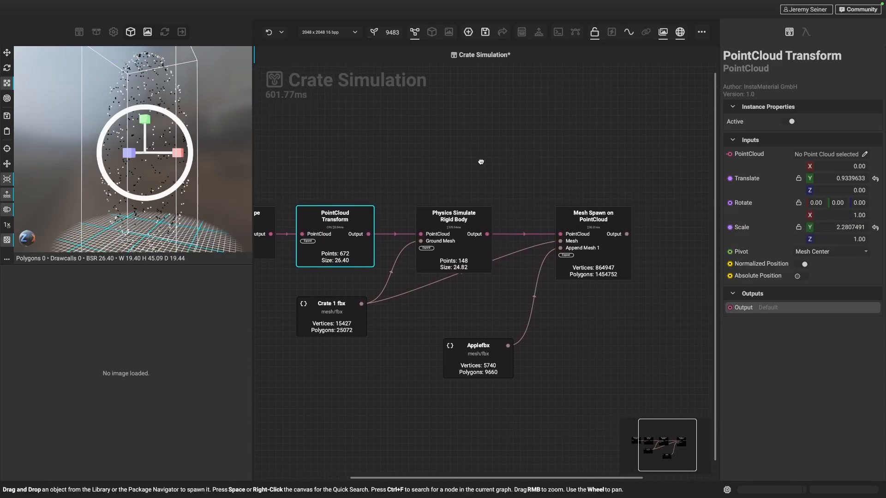
Return the preview to the Mesh Spawn output and raise the PointCloud Transform to a Y Translate of about 1.25.
click(624, 237)
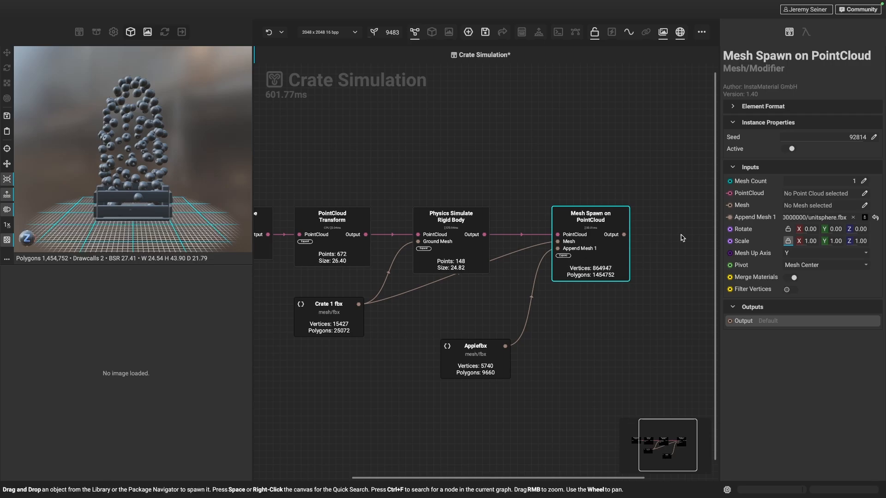
click(458, 221)
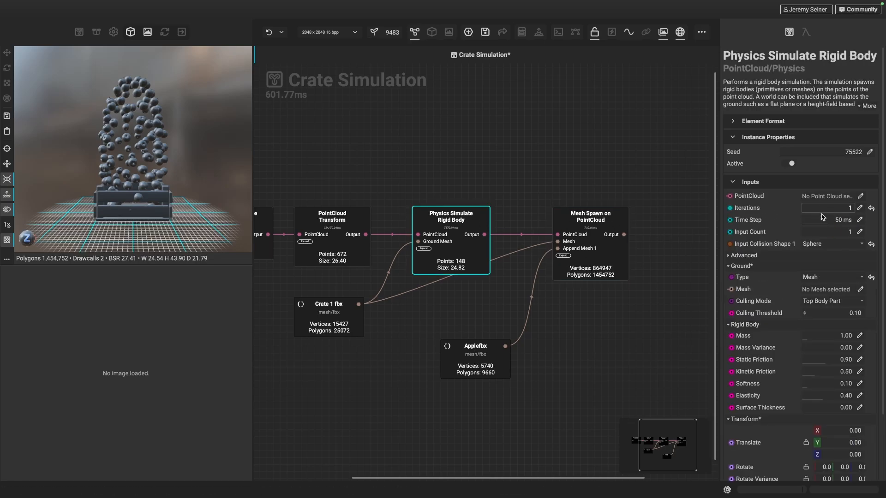
click(572, 219)
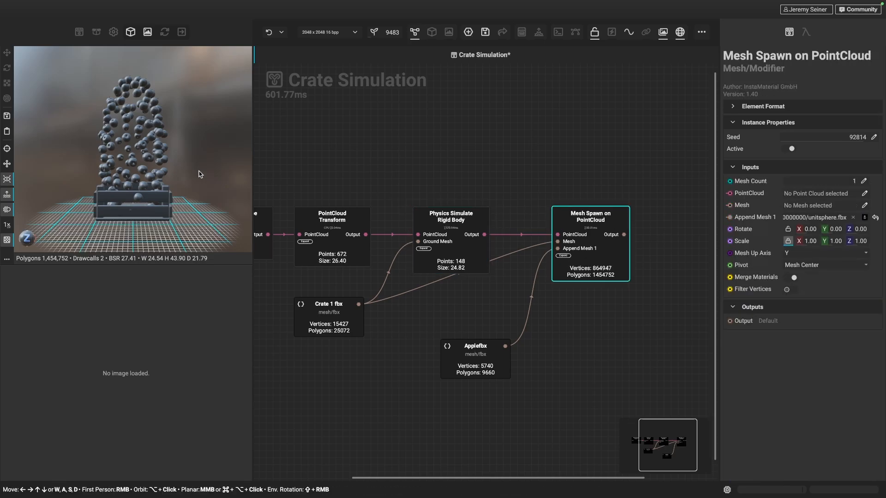
scroll(341, 155, left, 2)
scroll(341, 156, left, 3)
click(448, 217)
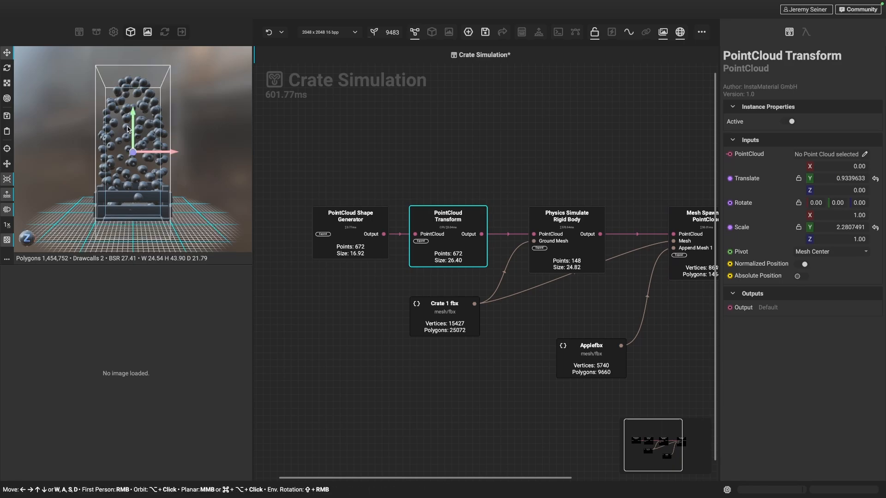
drag(133, 122, 132, 103)
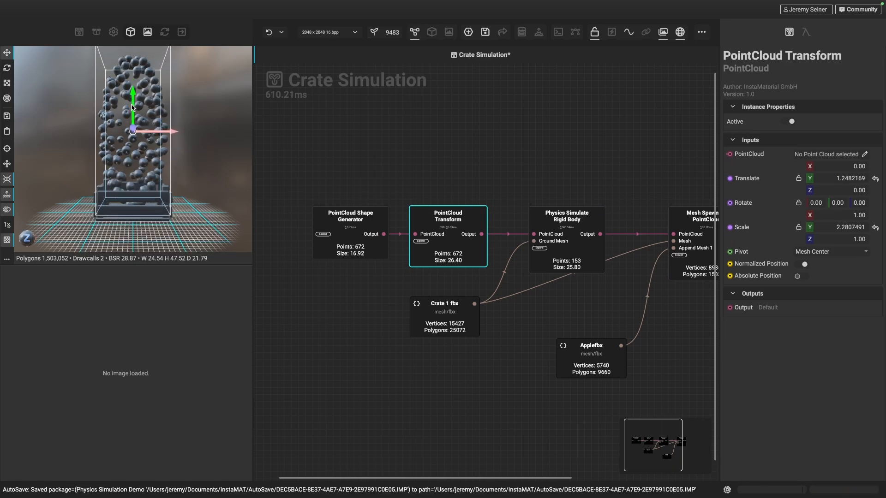
Stretch the point cloud vertically to a Y Scale of about 3.08 and raise it to a Y Translate of about 1.48.
key(r)
alt+drag(149, 114, 138, 129)
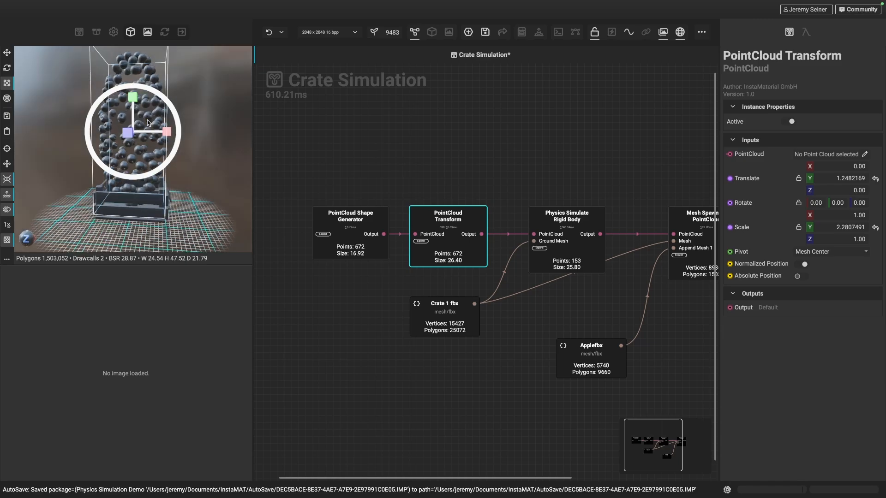
alt+middle_drag(138, 129, 130, 140)
alt+drag(130, 139, 130, 144)
drag(124, 109, 125, 92)
key(w)
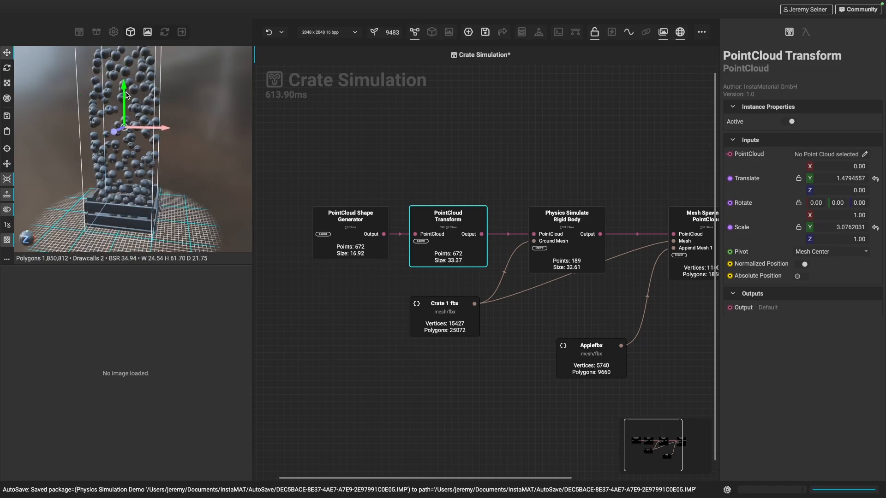
Set the rigid body simulation's Iterations to 173 and examine the apples in the crate up close.
click(580, 158)
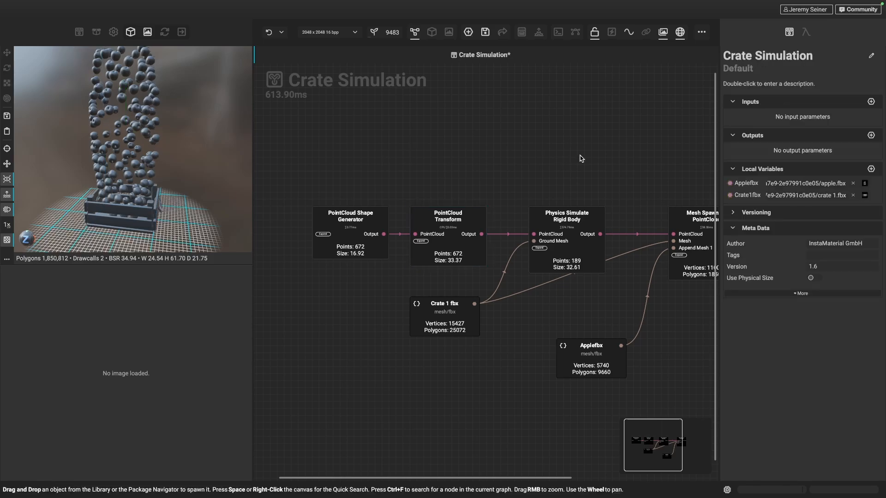
middle_drag(579, 158, 487, 150)
click(465, 208)
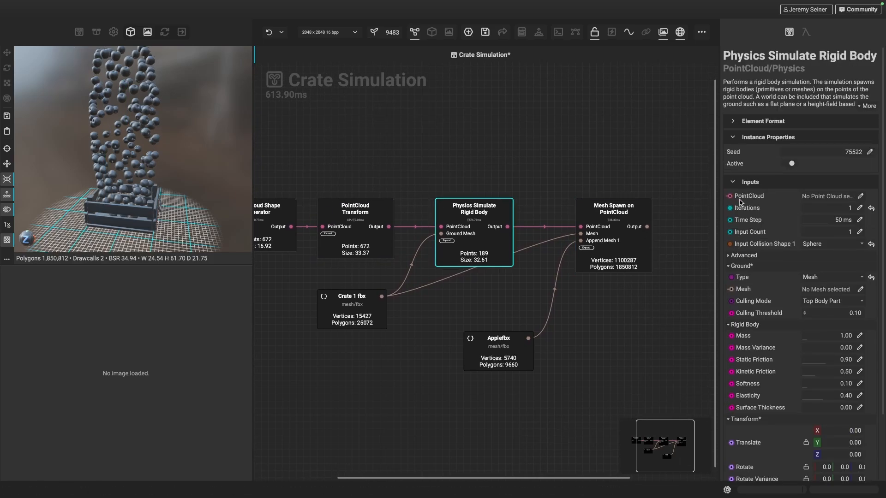
drag(805, 212, 812, 216)
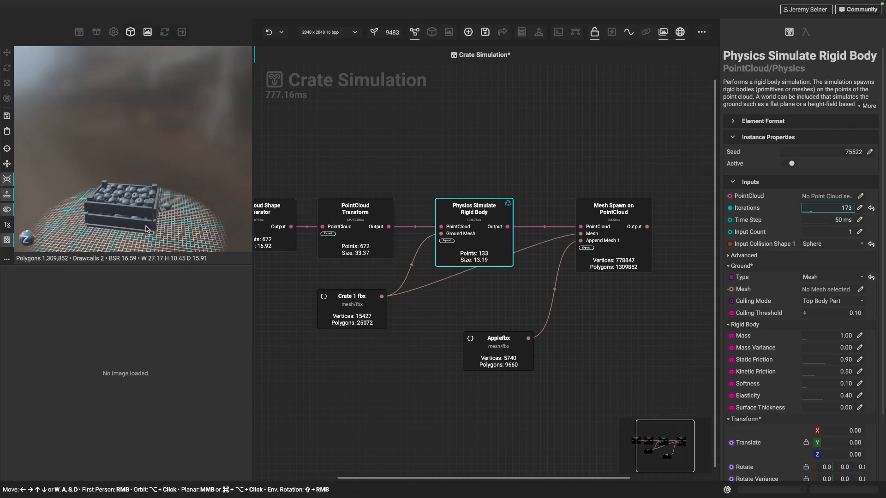
scroll(127, 203, up, 3)
scroll(127, 204, up, 3)
alt+drag(145, 201, 129, 194)
scroll(129, 199, up, 5)
alt+middle_drag(129, 194, 132, 184)
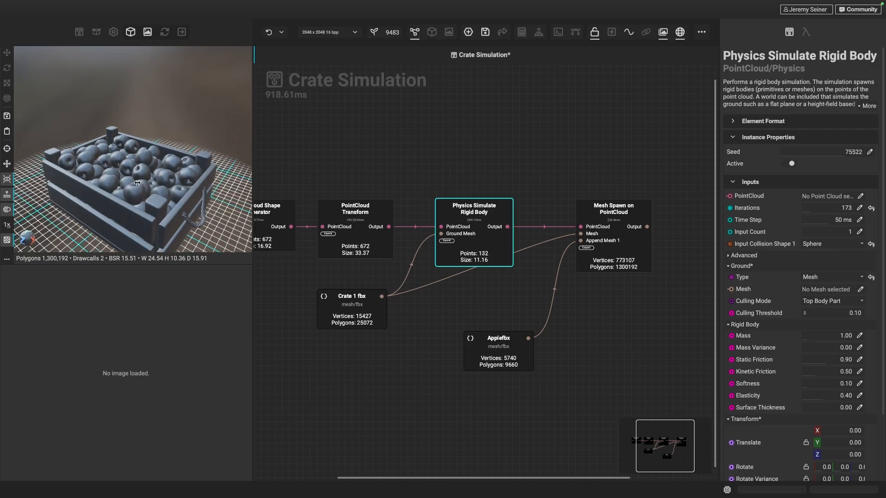
alt+drag(132, 184, 139, 185)
Set the PointCloud Shape Generator's Points Per Component to 4.
click(297, 154)
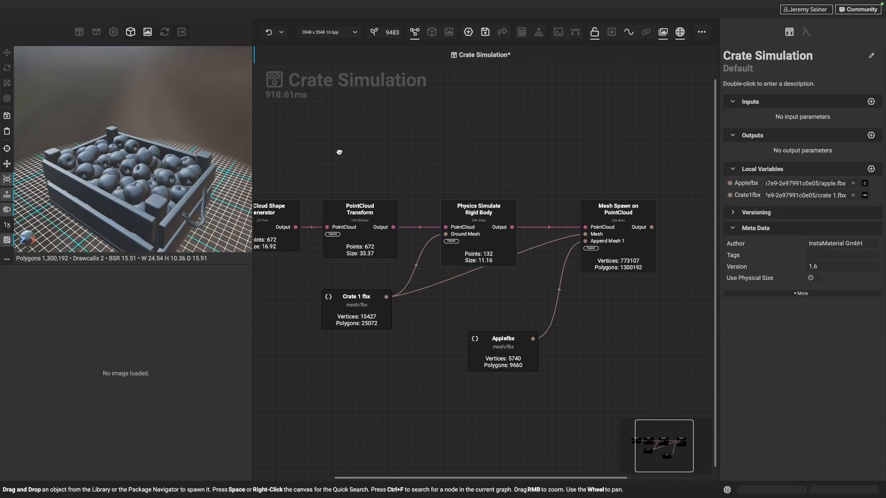
scroll(340, 151, left, 5)
click(346, 203)
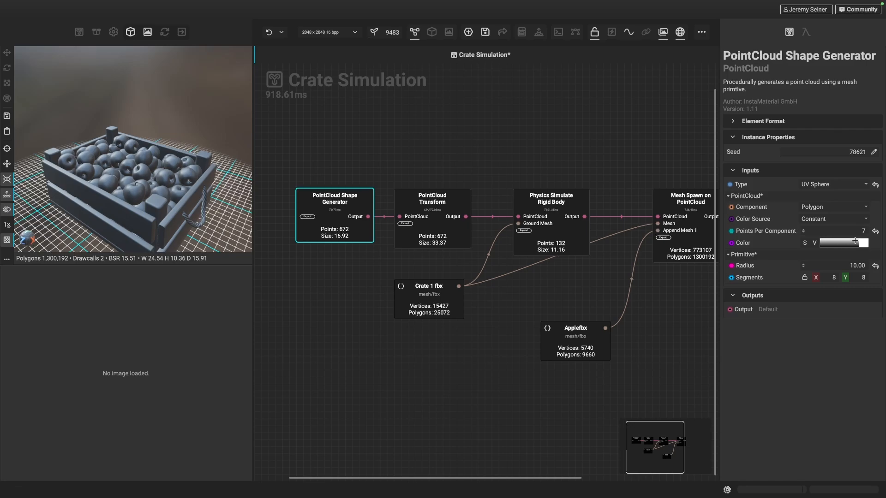
click(850, 230)
text(4)
key(Return)
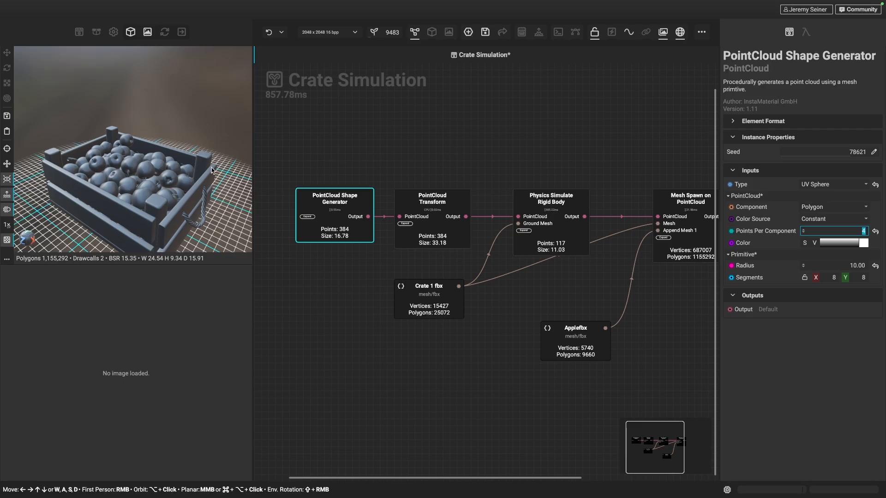
Preview the PointCloud Transform node's output, return the preview to the Mesh Spawn output and examine the filled crate.
click(433, 214)
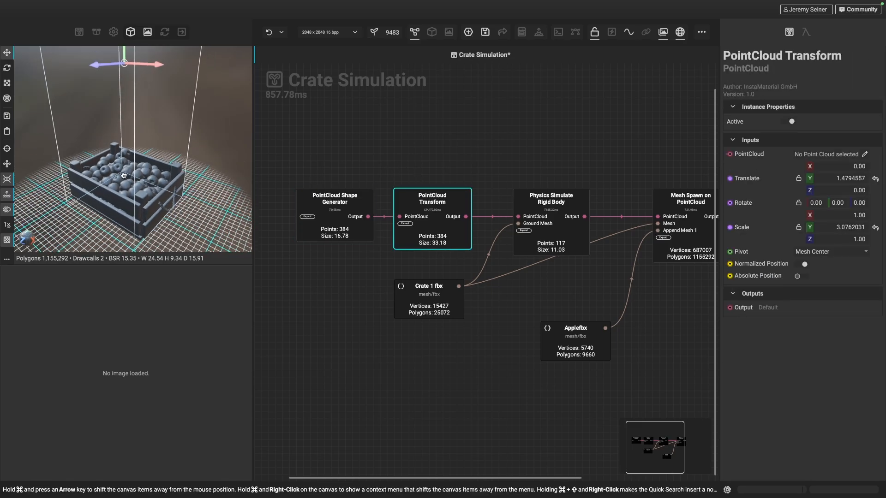
alt+drag(124, 176, 162, 174)
double_click(466, 217)
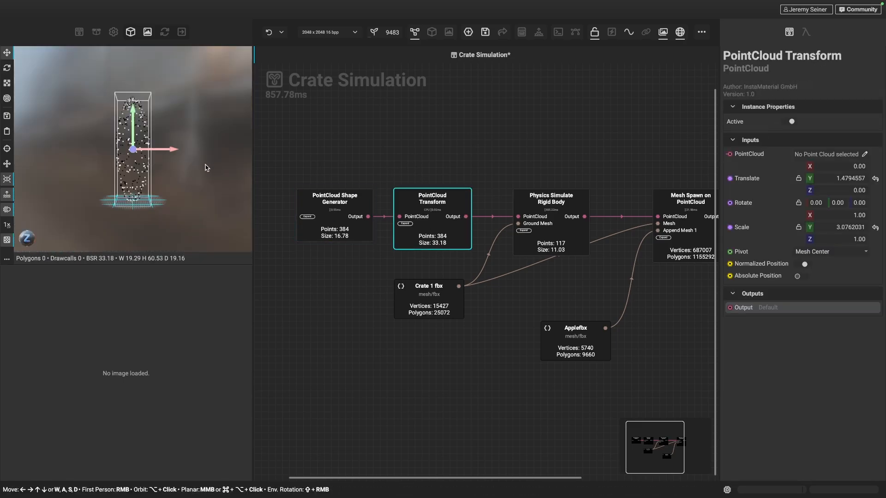
middle_drag(600, 162, 494, 161)
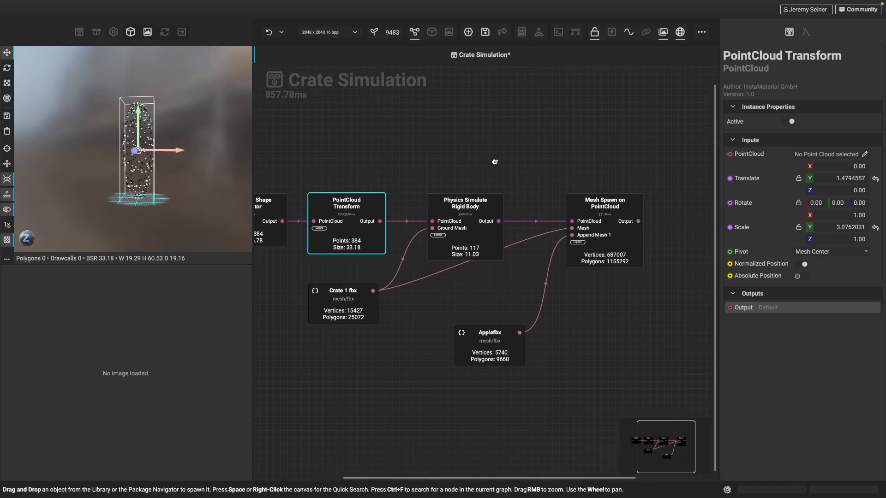
double_click(590, 218)
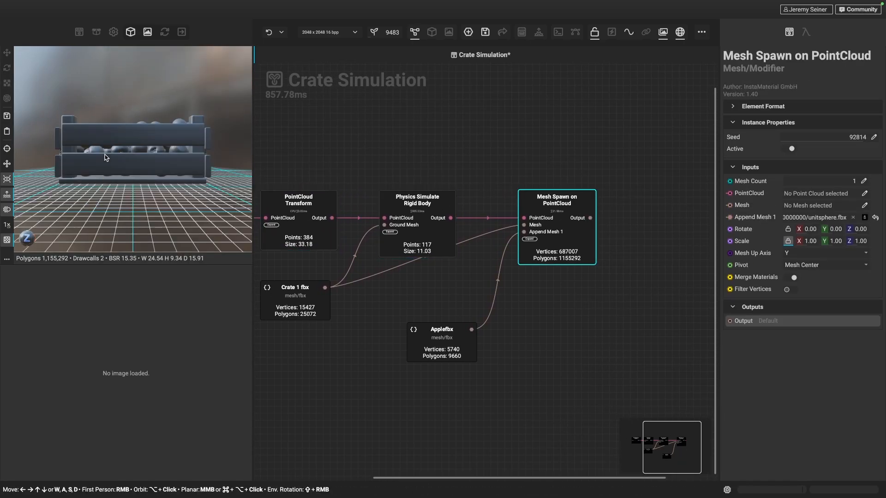
alt+drag(105, 158, 147, 166)
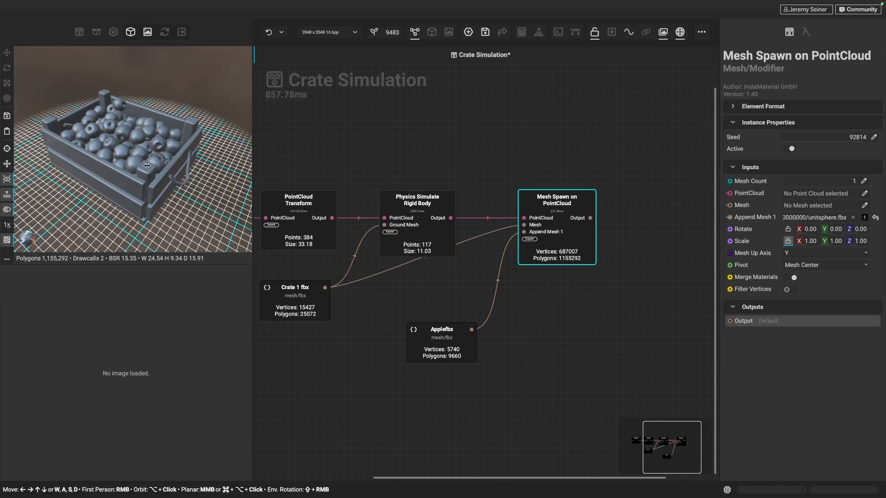
shift+right_drag(146, 165, 107, 173)
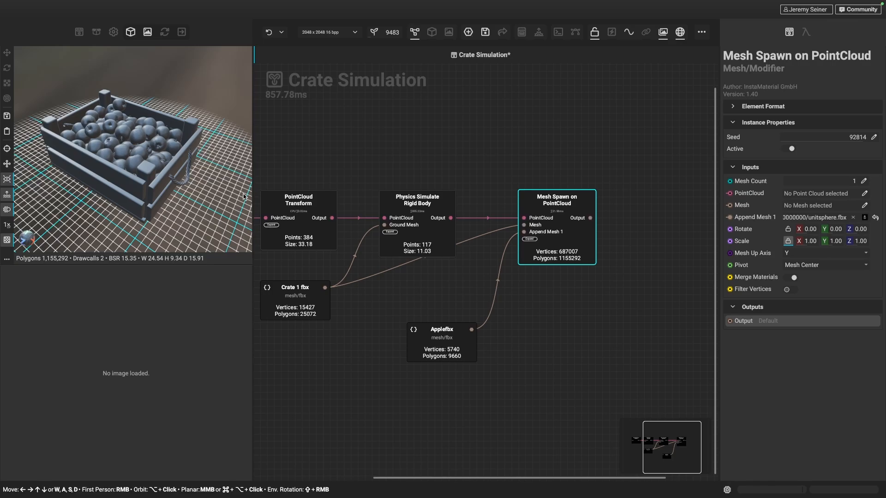
Promote the Crate1fbx local variable to an input parameter of the Crate Simulation graph.
right_drag(480, 161, 445, 137)
middle_drag(429, 133, 482, 137)
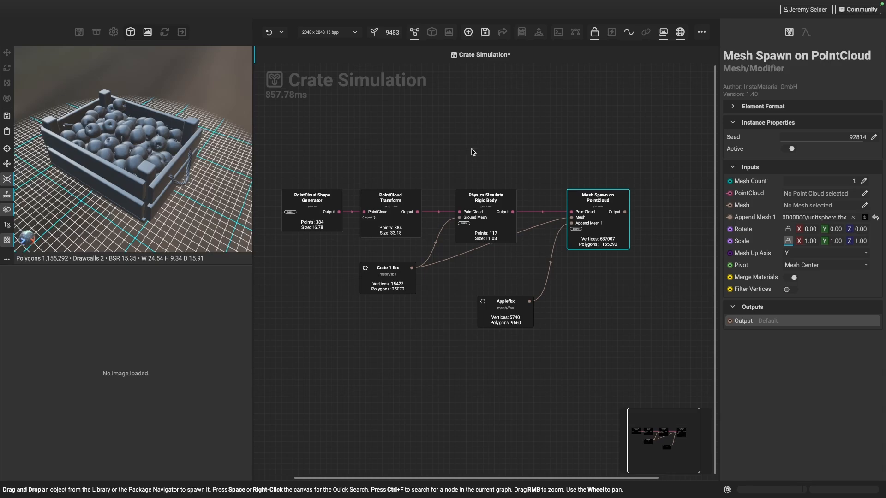
right_drag(386, 302, 390, 317)
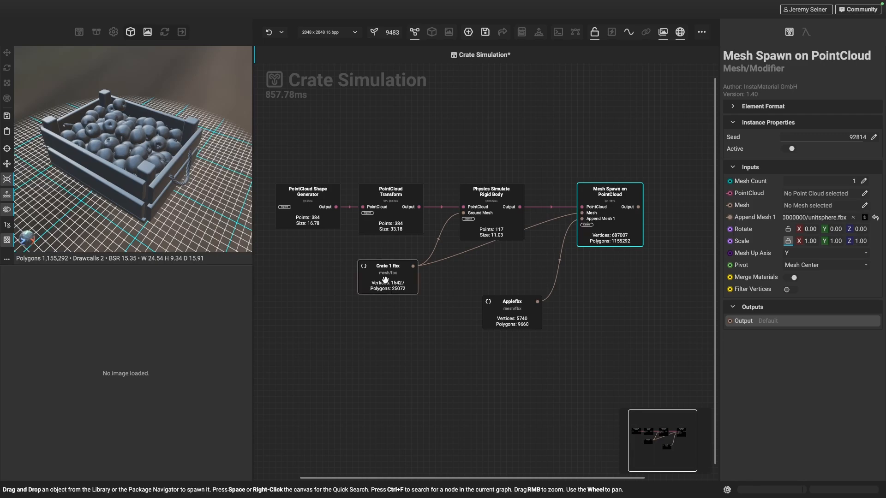
click(385, 279)
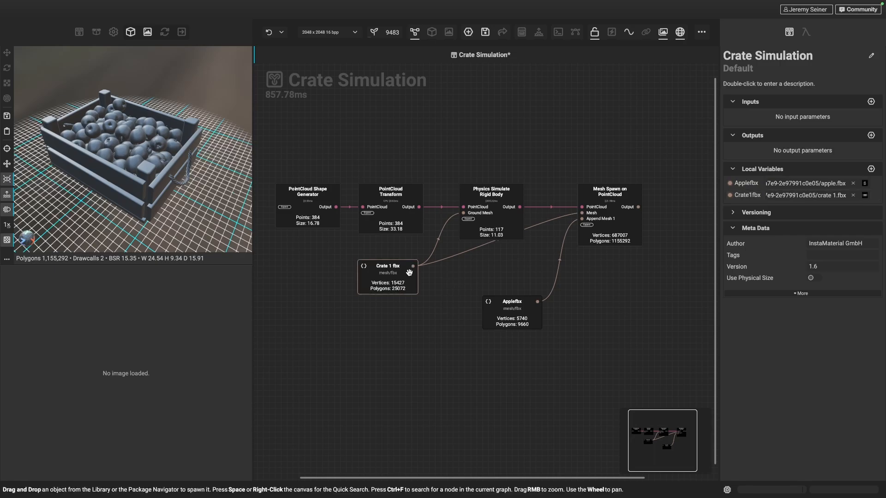
right_click(745, 198)
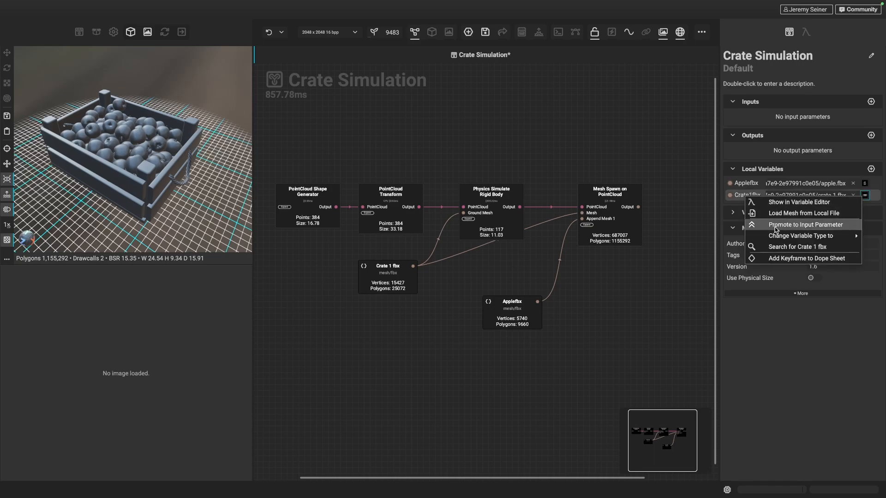
click(775, 226)
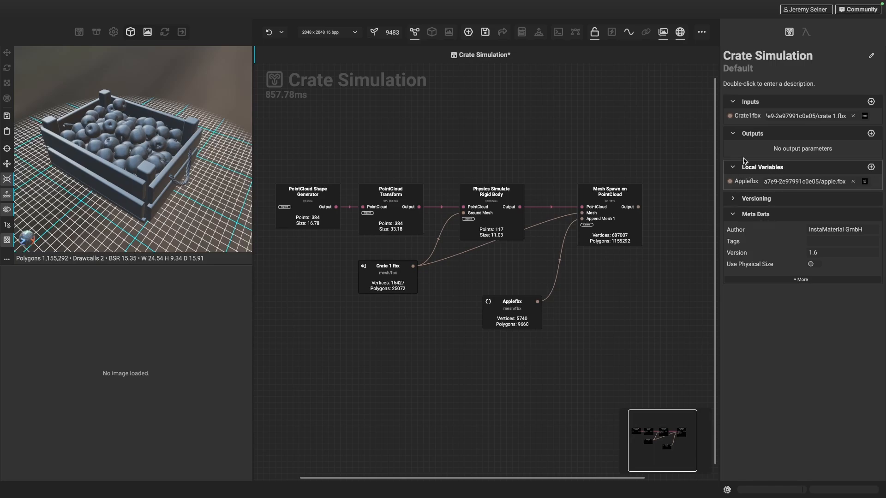
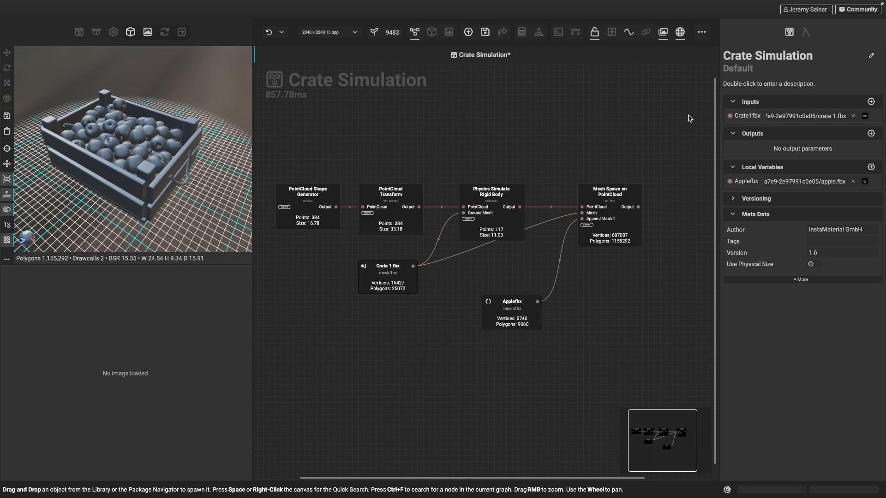
Rename the promoted Crate1fbx input parameter to Crate Mesh.
double_click(750, 115)
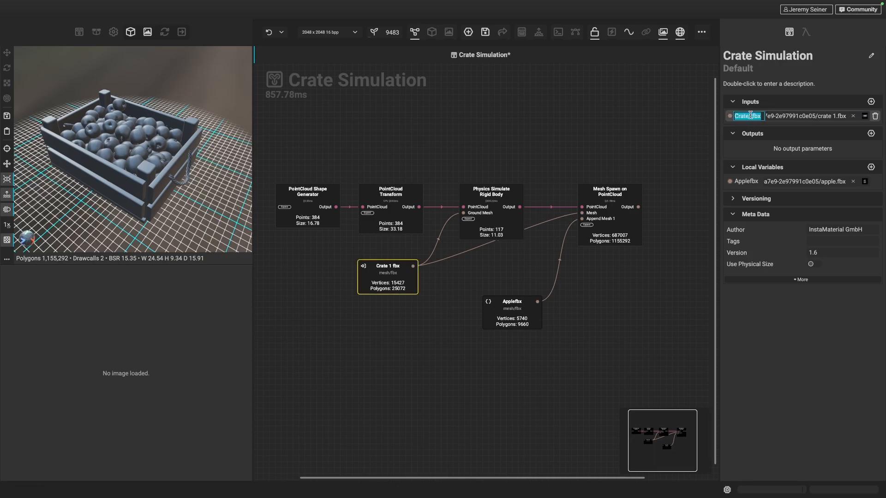
text(Crate Mesh)
key(Return)
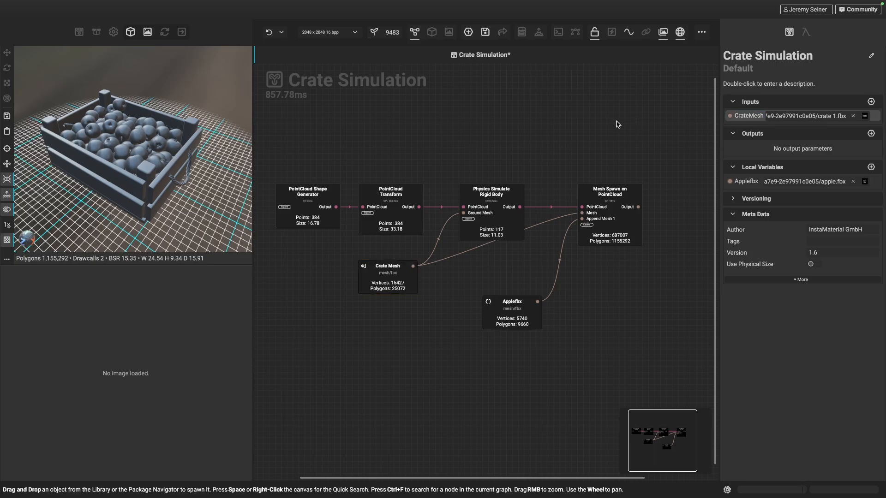
Swap the Crate Mesh input's mesh for Crate 2.fbx and examine how the apples fill the new crate.
double_click(383, 276)
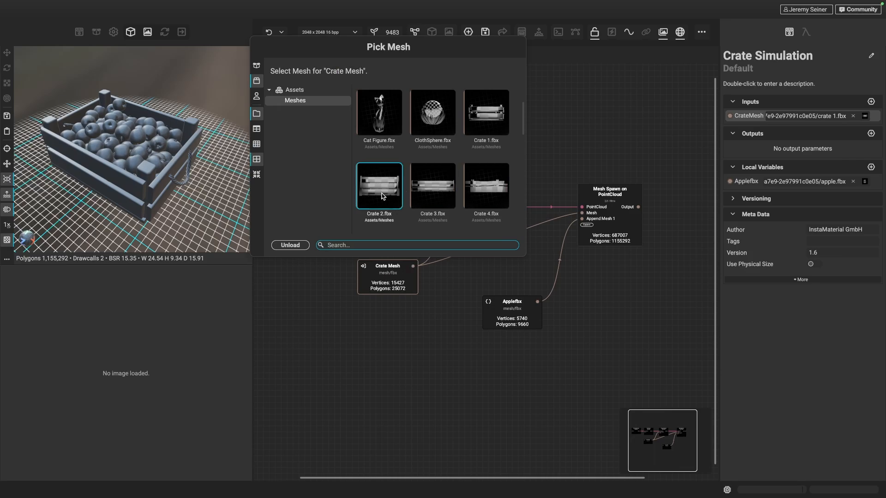
mouse_move(382, 196)
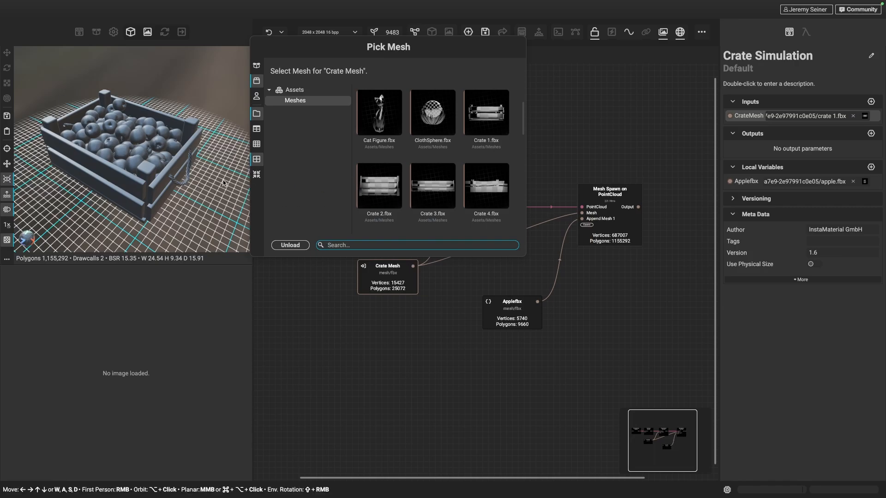
click(379, 185)
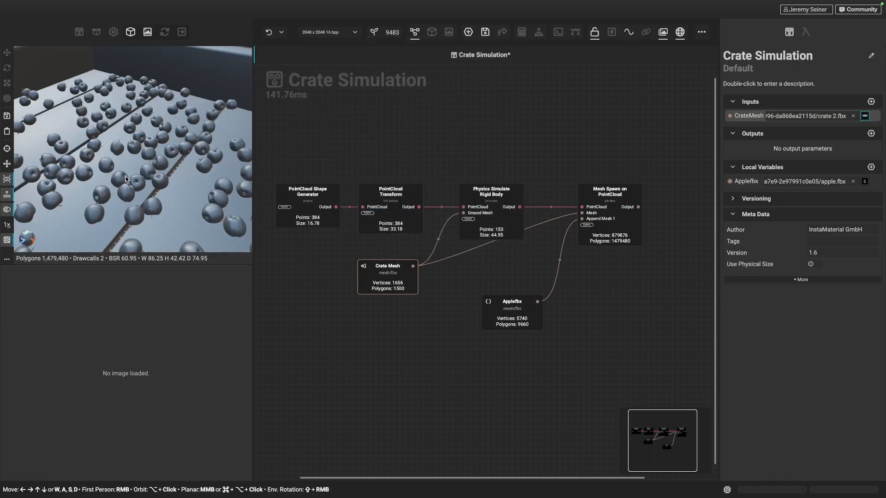
scroll(78, 162, down, 6)
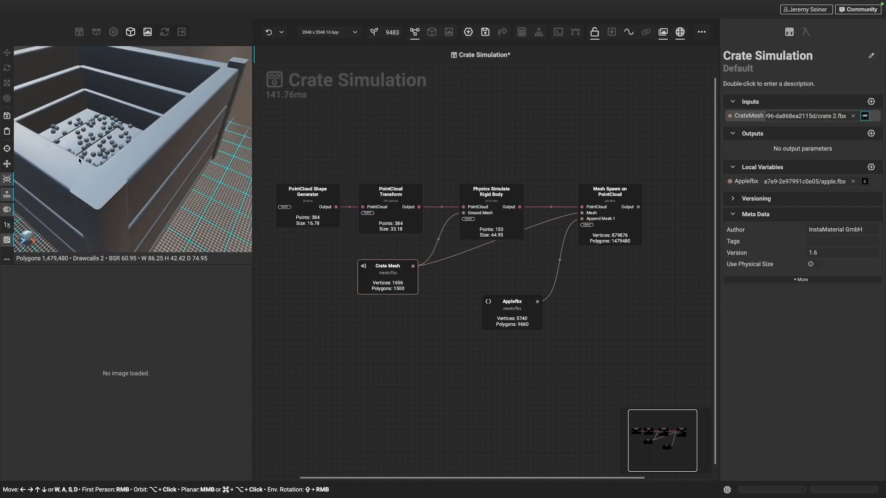
scroll(78, 160, up, 1)
middle_drag(87, 142, 165, 167)
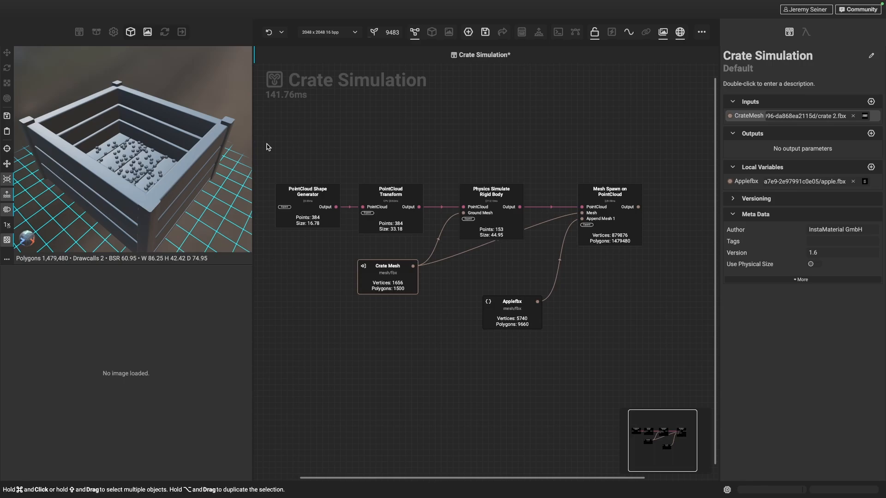
Add a Mesh Target Scale node to the graph below the Crate Mesh node.
middle_drag(330, 338, 390, 322)
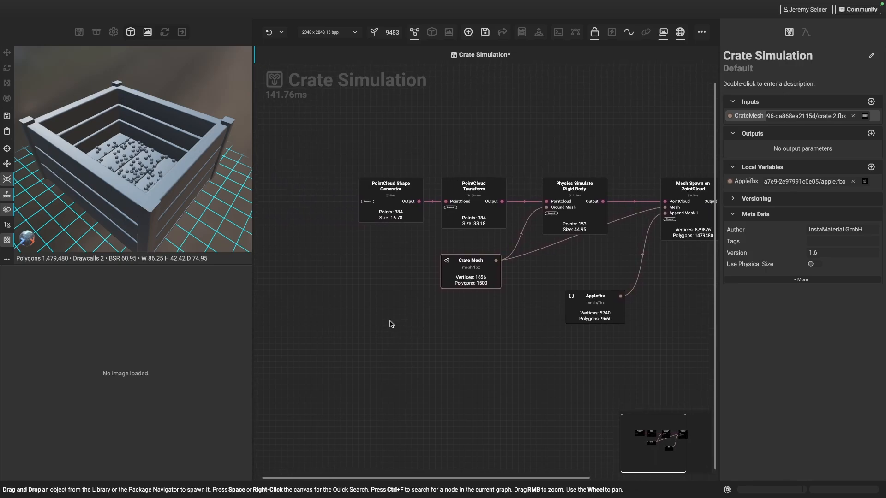
right_click(383, 321)
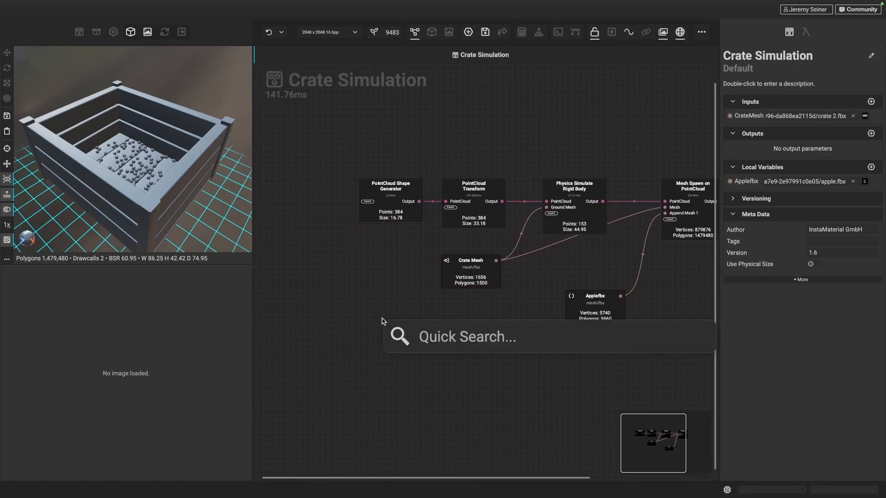
text(mesh target)
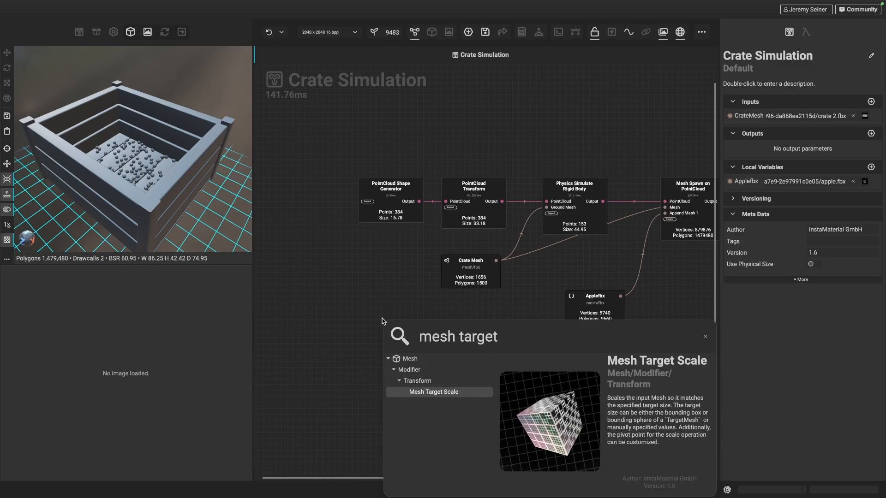
key(Return)
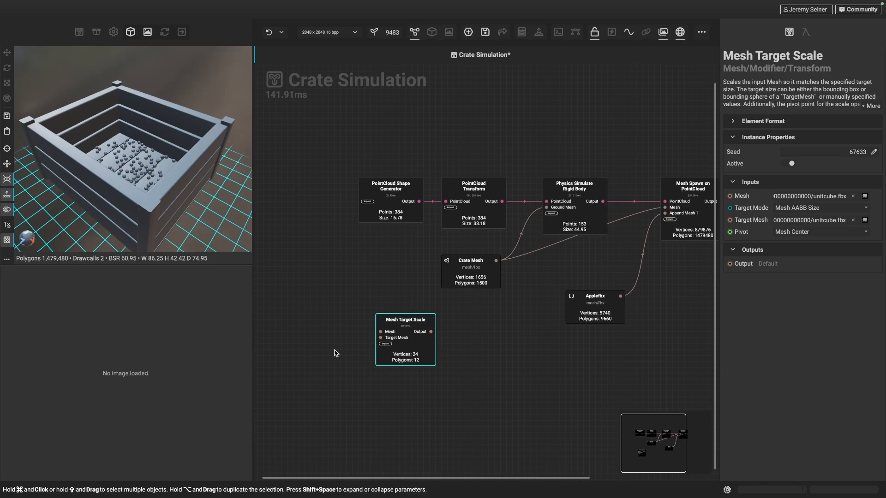
middle_drag(328, 341, 338, 351)
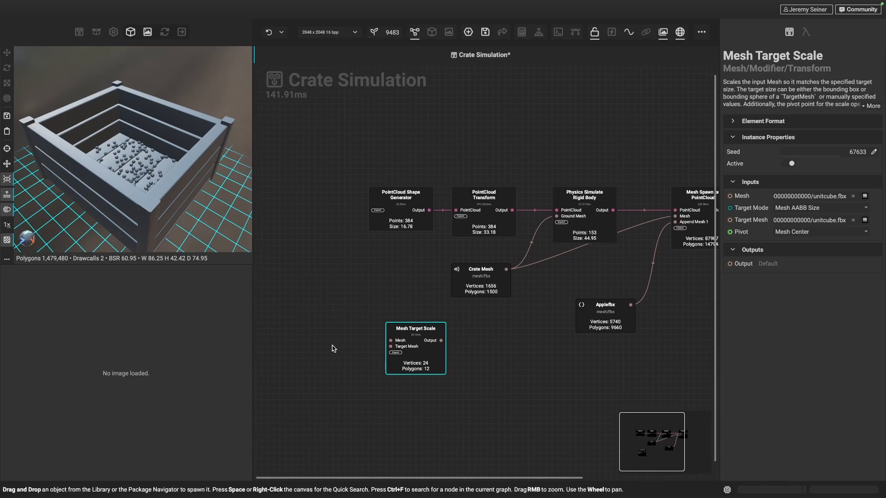
Add Crate 1.fbx from the package's meshes to the graph and connect it to Mesh Target Scale's Target Mesh input.
click(94, 33)
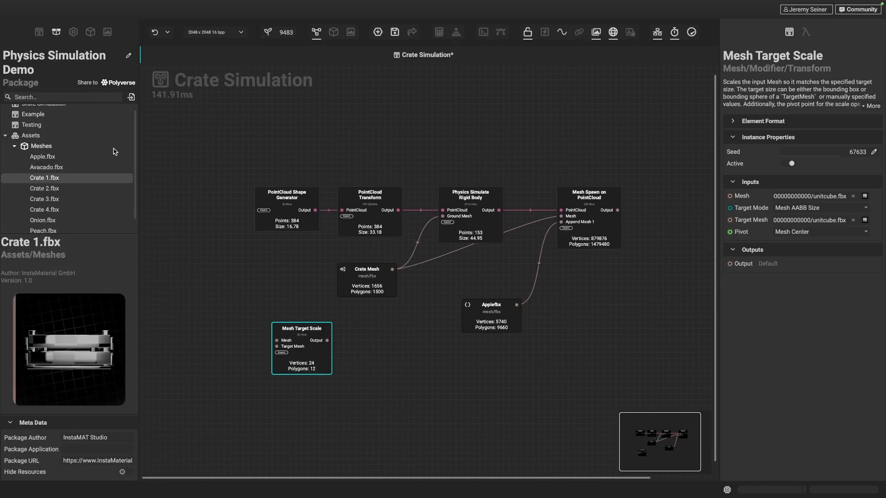
drag(49, 180, 225, 353)
drag(307, 352, 348, 370)
drag(260, 363, 254, 385)
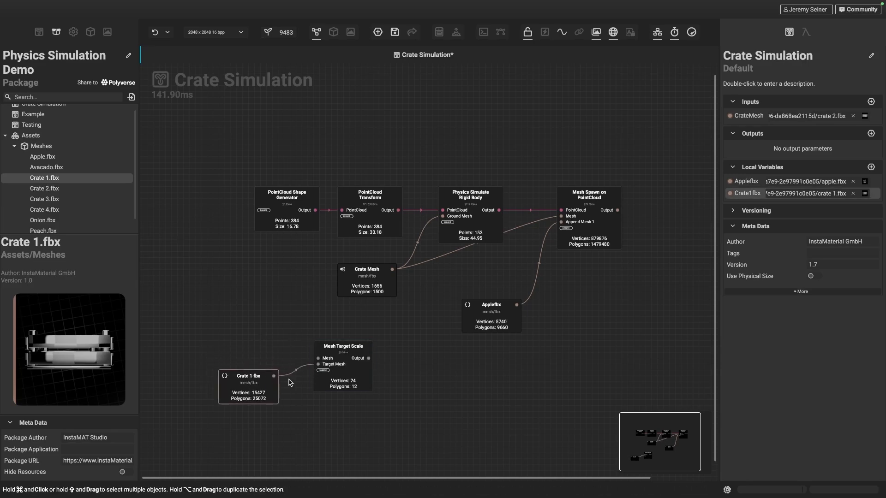
drag(340, 368, 367, 378)
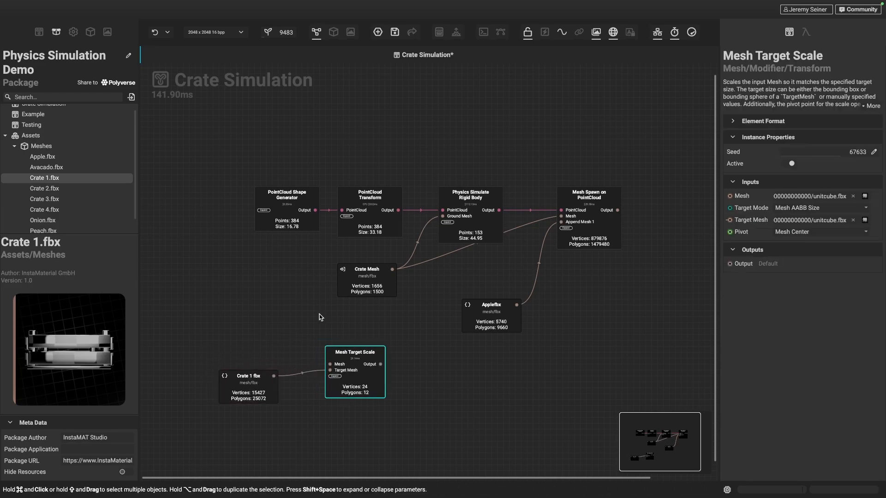
Preview the Mesh Spawn on PointCloud output in 3D and examine the crate from above.
click(622, 213)
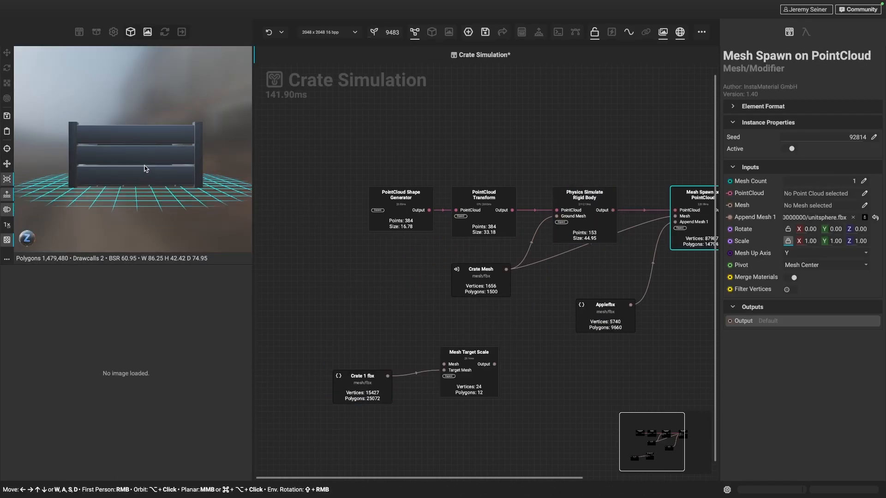
alt+drag(143, 155, 186, 189)
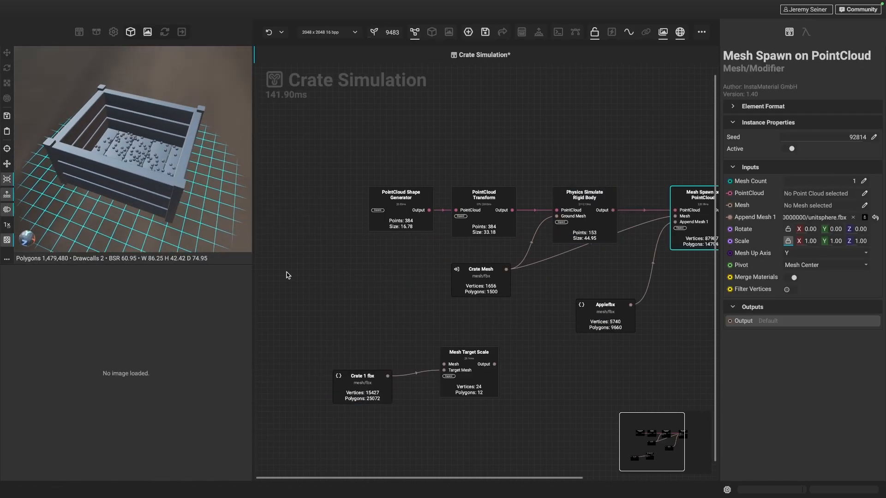
Connect Crate Mesh to Mesh Target Scale's Mesh input and reroute its Ground Mesh and Mesh Spawn connections to come from Mesh Target Scale's output.
right_drag(452, 319, 391, 306)
drag(406, 273, 339, 280)
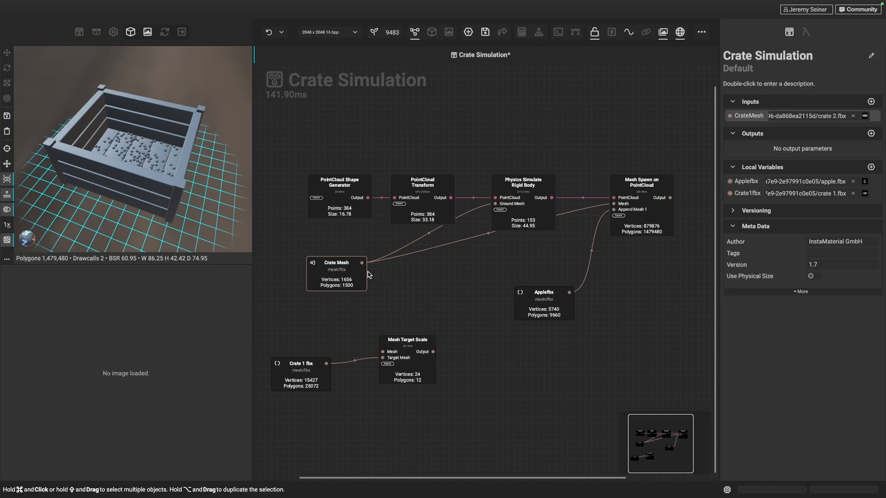
drag(362, 263, 383, 353)
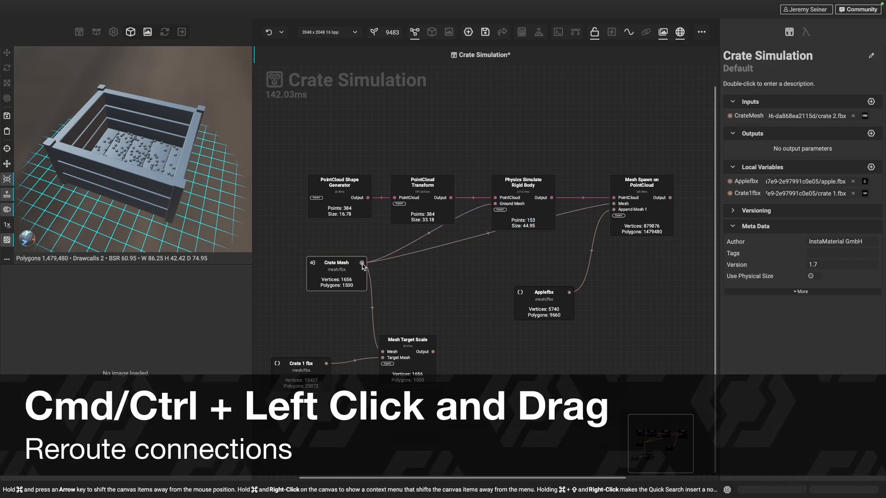
ctrl+drag(362, 263, 434, 354)
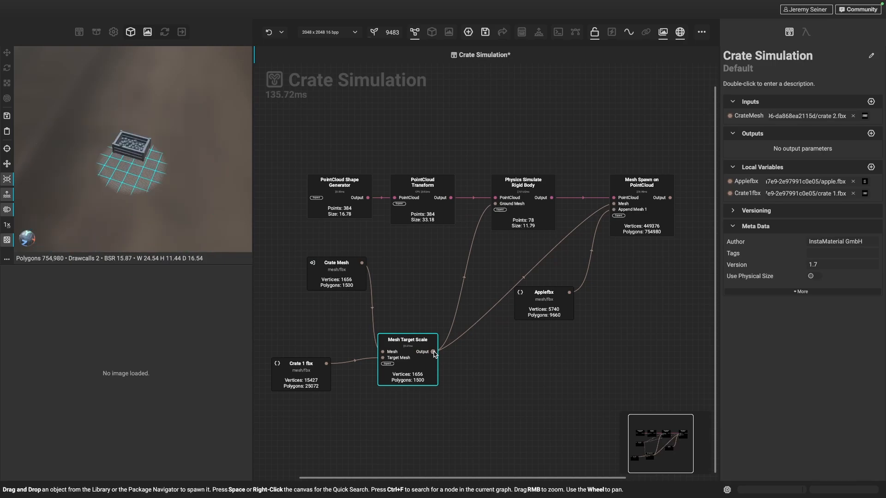
Frame the rescaled crate in the 3D view and randomize the graph's seed twice to examine how the apples settle.
scroll(134, 146, up, 3)
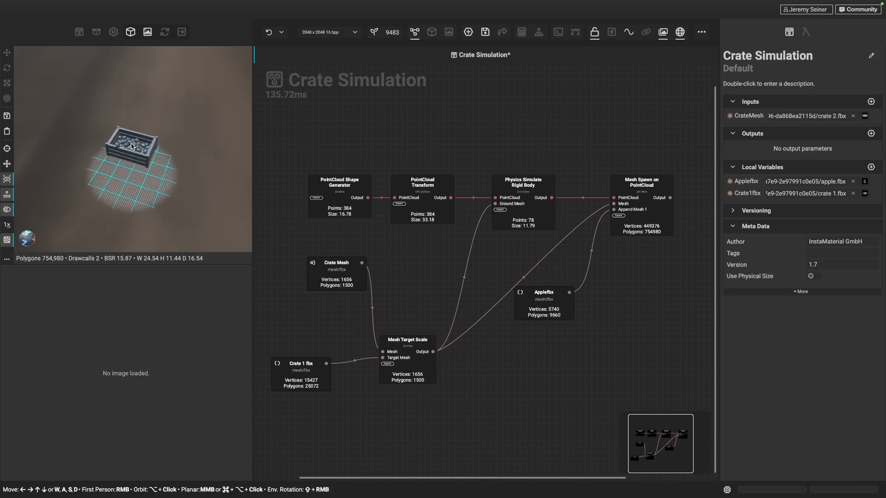
scroll(131, 147, up, 1)
key(f)
alt+drag(138, 150, 110, 181)
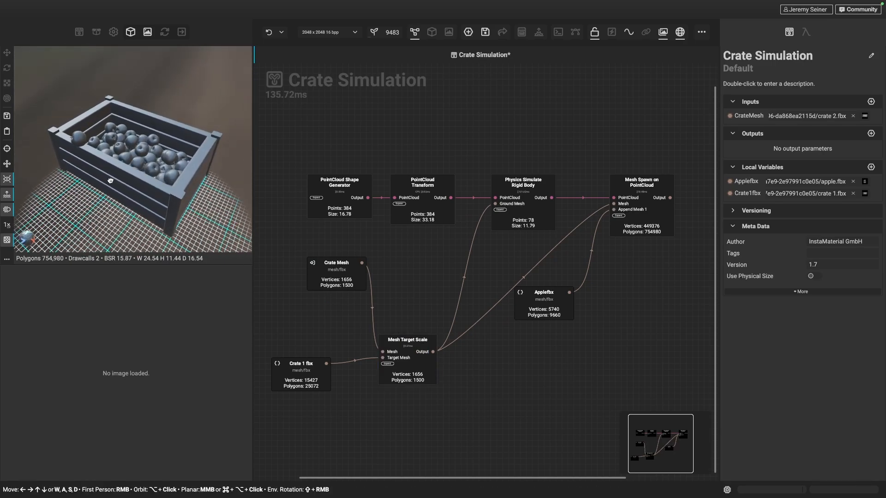
click(376, 35)
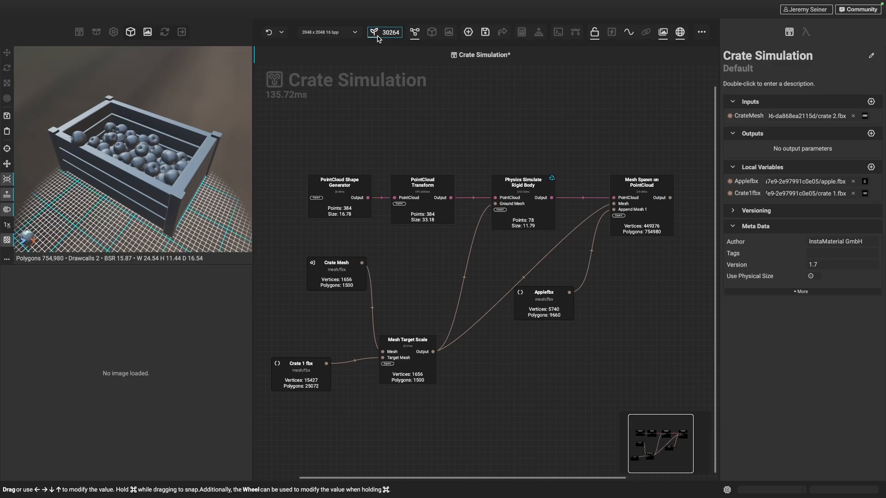
click(377, 36)
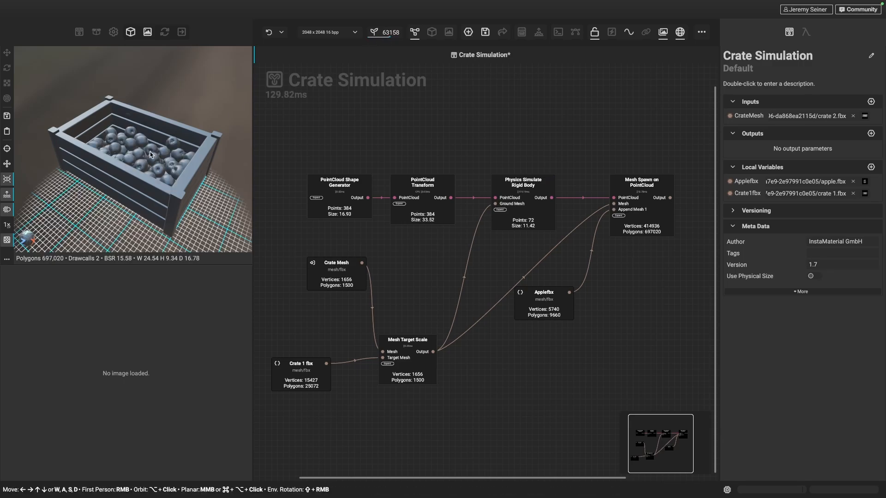
scroll(151, 155, up, 1)
mouse_move(147, 153)
alt+mouse_down()
mouse_move(134, 162)
mouse_move(141, 149)
mouse_move(123, 174)
mouse_move(143, 150)
mouse_move(145, 168)
alt+mouse_up()
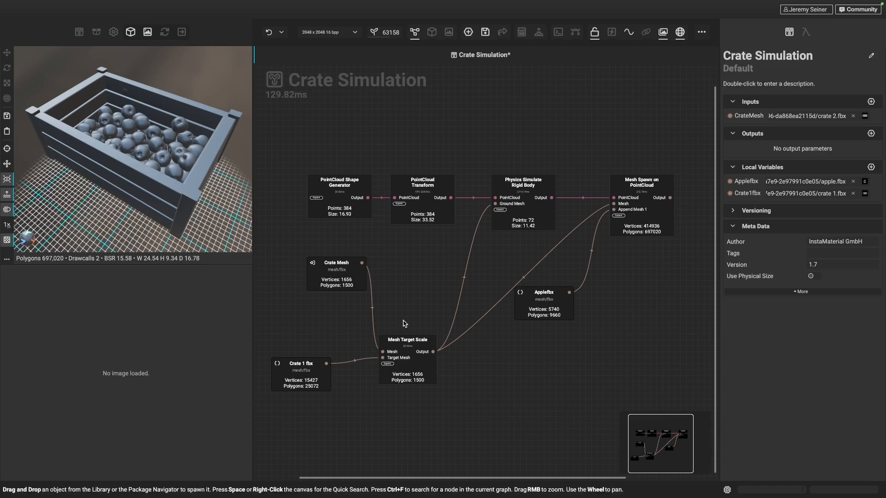
Set the Mesh Target Scale node's Pivot to Mesh Origin and examine the crate.
click(407, 346)
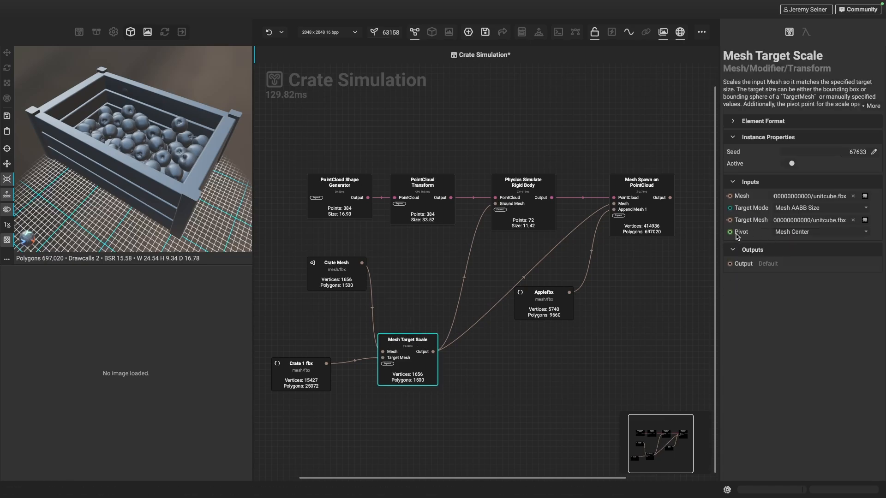
click(806, 234)
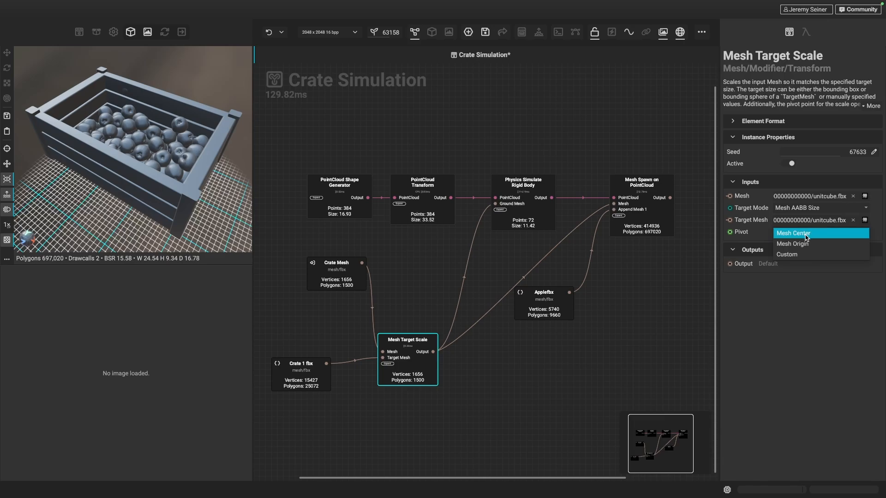
click(821, 244)
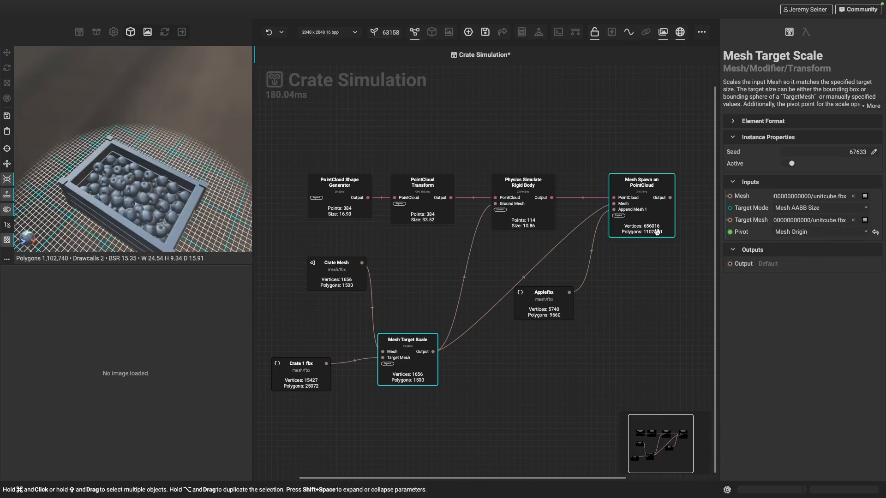
mouse_move(148, 206)
alt+mouse_down()
mouse_move(150, 162)
mouse_move(142, 191)
mouse_move(154, 195)
alt+mouse_up()
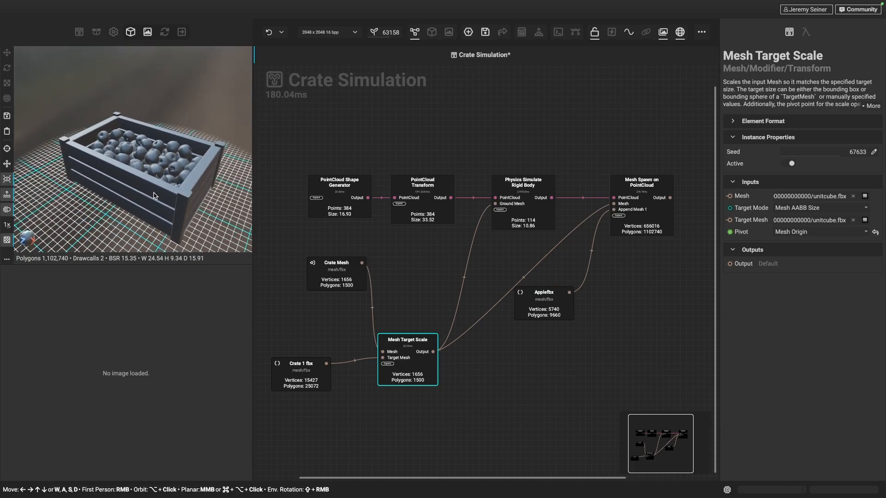
Swap the Crate Mesh input's mesh for Crate 4.fbx and examine how the apples fill it.
click(328, 269)
double_click(336, 277)
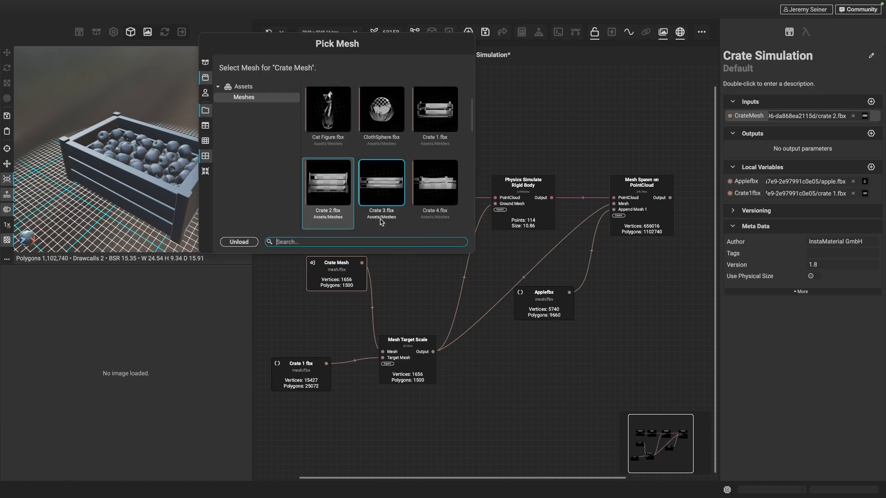
double_click(435, 185)
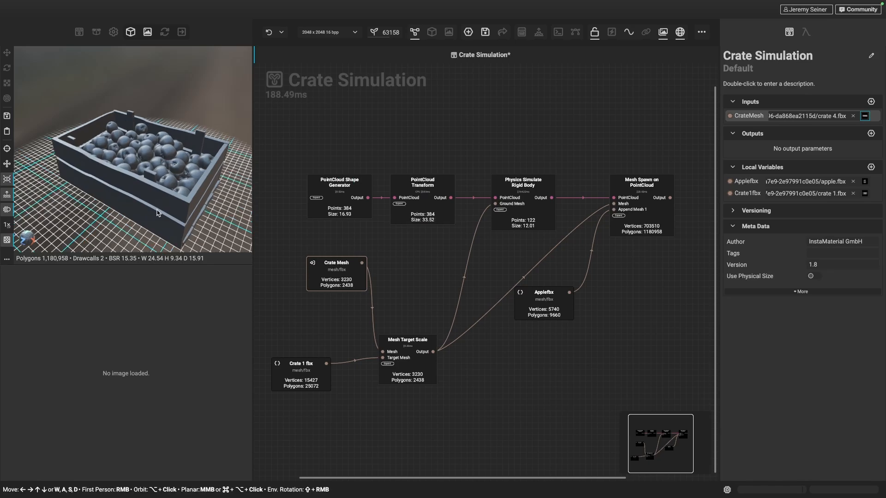
alt+drag(157, 213, 171, 193)
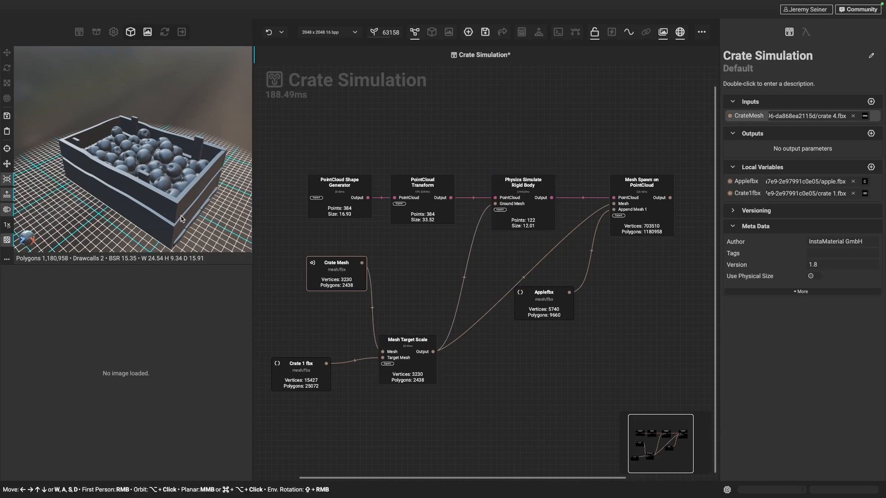
alt+drag(181, 216, 177, 191)
Test the Crate Mesh input with Crate 3.fbx, followed by Crate 2.fbx.
double_click(345, 279)
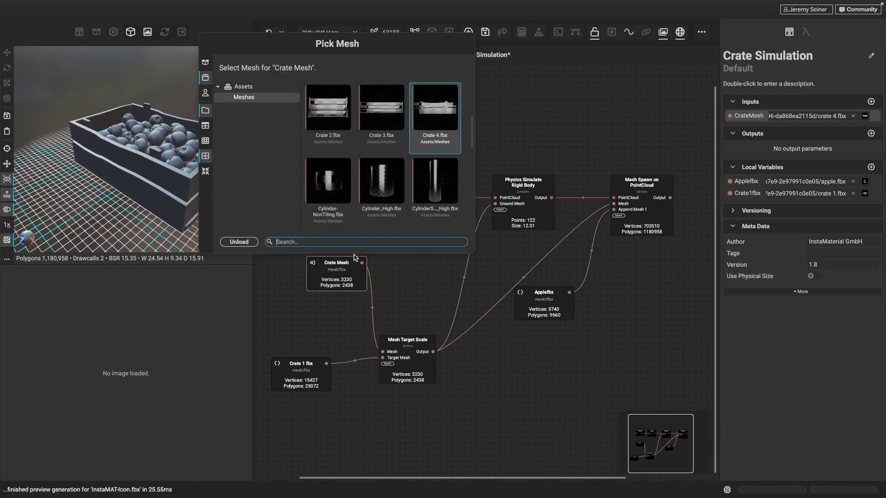
scroll(376, 179, down, 1)
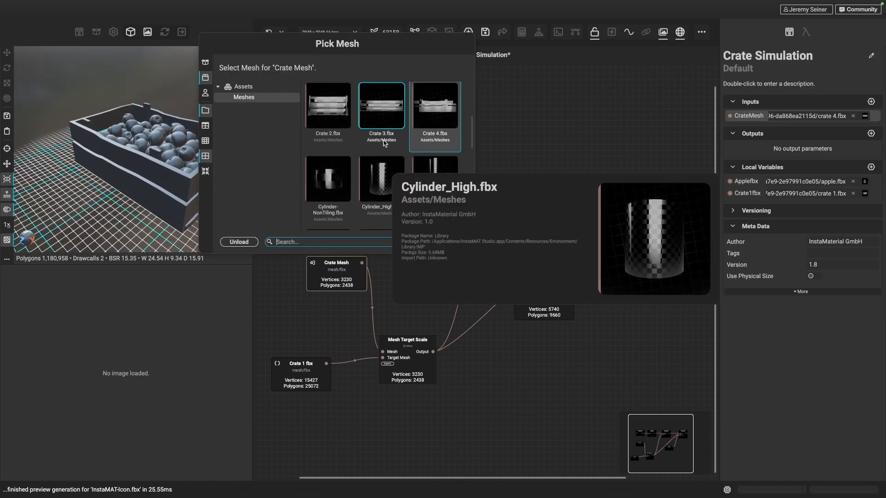
double_click(381, 106)
double_click(336, 270)
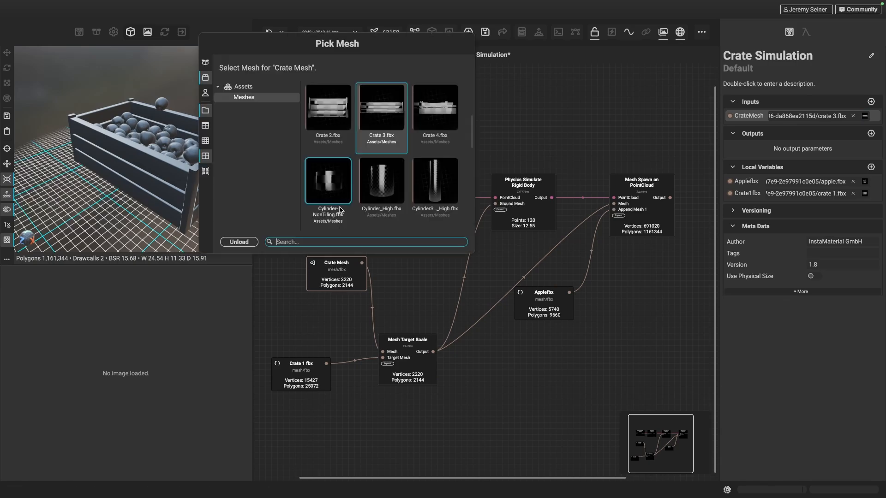
double_click(330, 150)
Set the Crate Mesh input's mesh to Crate 1.fbx and examine the filled crate.
double_click(330, 273)
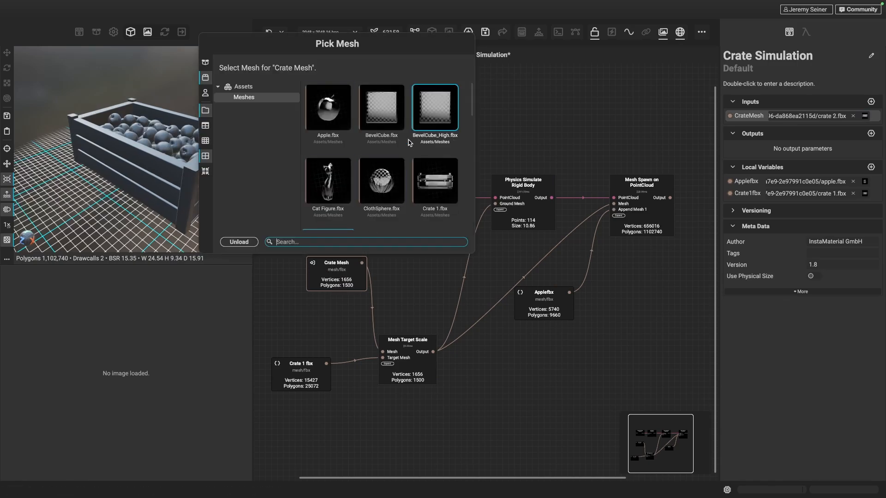
double_click(431, 182)
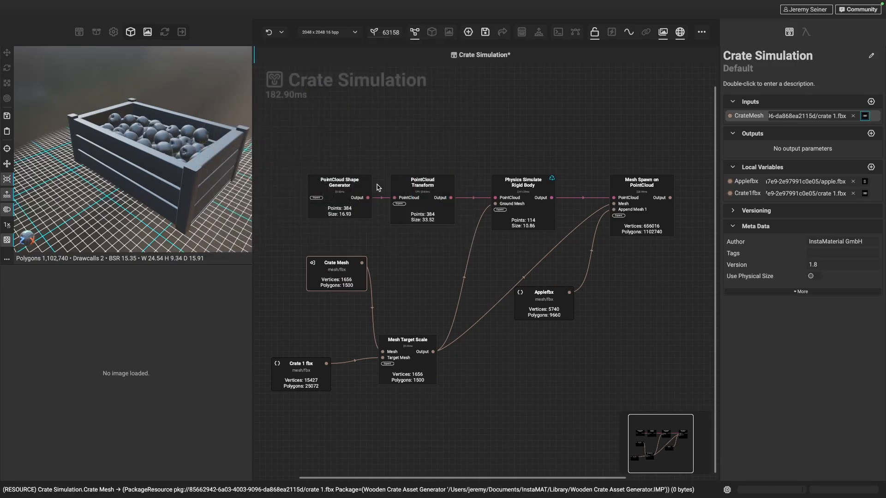
middle_drag(158, 133, 127, 156)
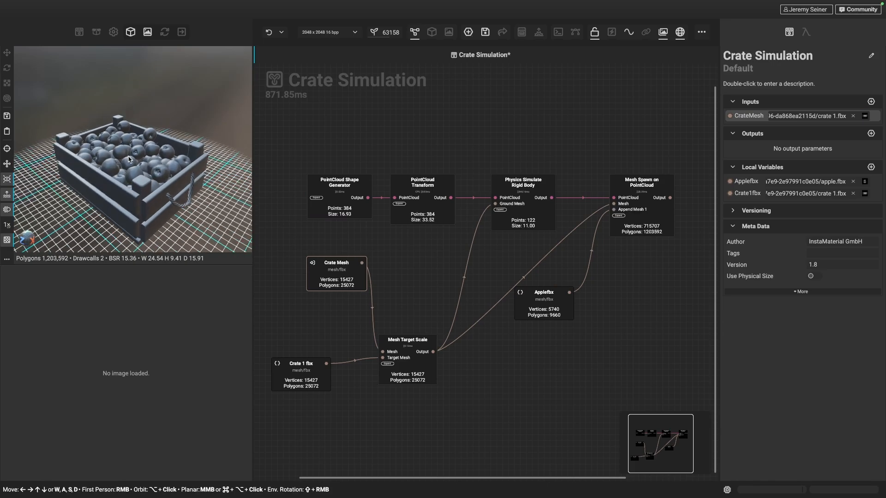
alt+drag(128, 156, 70, 210)
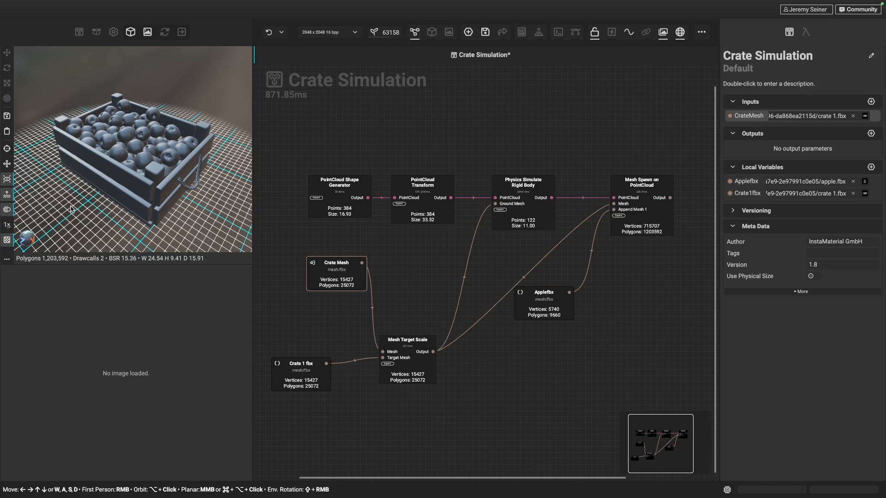
Promote the Applefbx local variable to an input parameter of the Crate Simulation graph.
mouse_move(748, 184)
scroll(544, 372, right, 3)
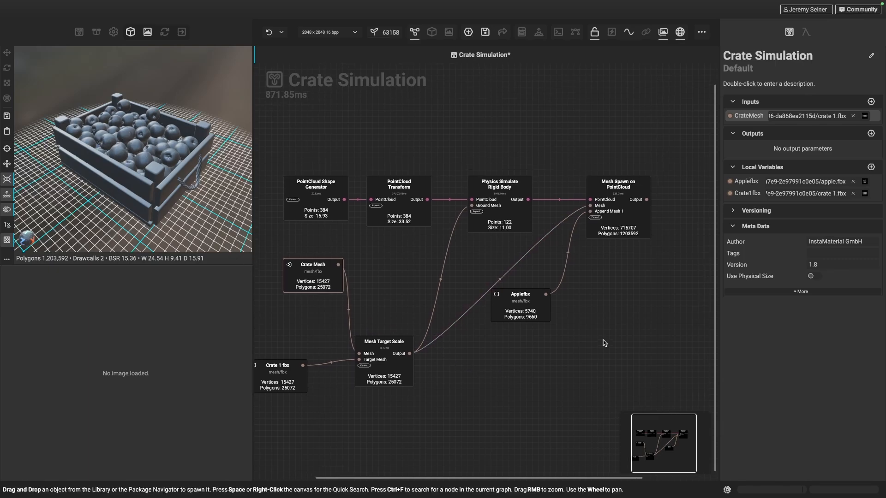
click(748, 182)
right_click(749, 184)
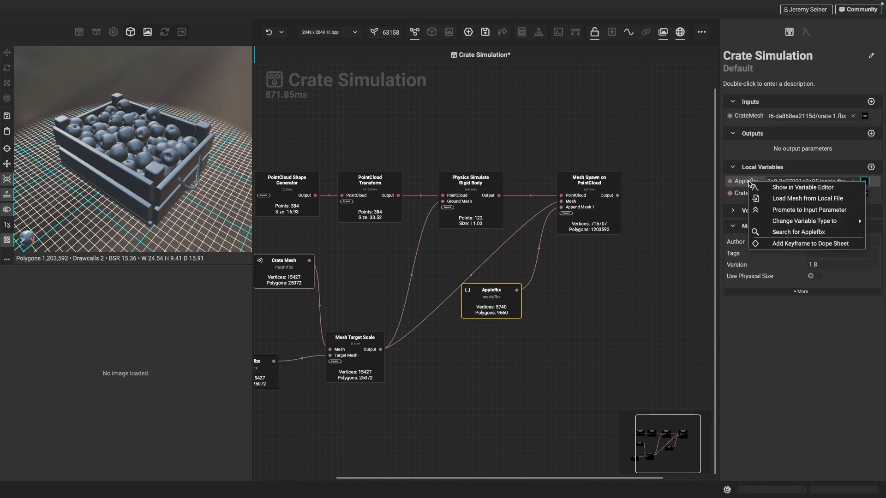
click(784, 210)
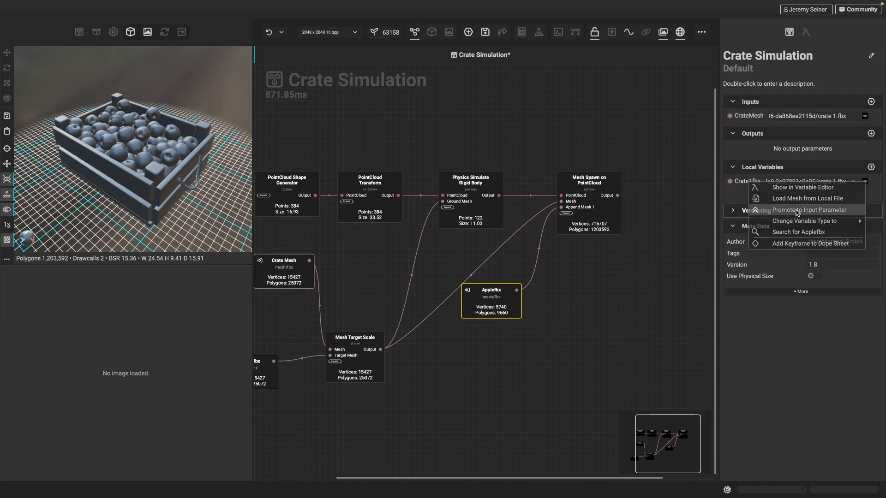
Rename the Applefbx input parameter of the Crate Simulation graph to Produce Mesh.
double_click(746, 128)
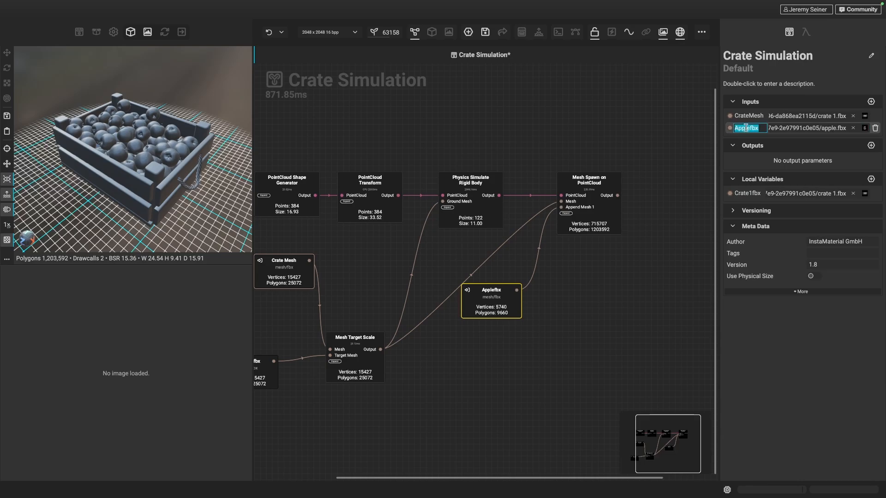
text(Pr)
text(oduce Mesh)
key(Return)
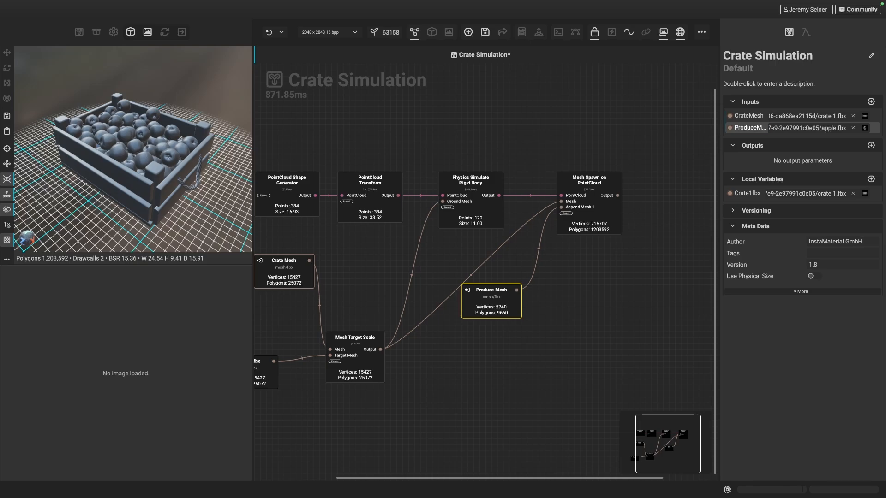
click(663, 287)
Add a second Mesh Target Scale node beside the Produce Mesh input, below Mesh Spawn on PointCloud.
right_drag(605, 296, 603, 293)
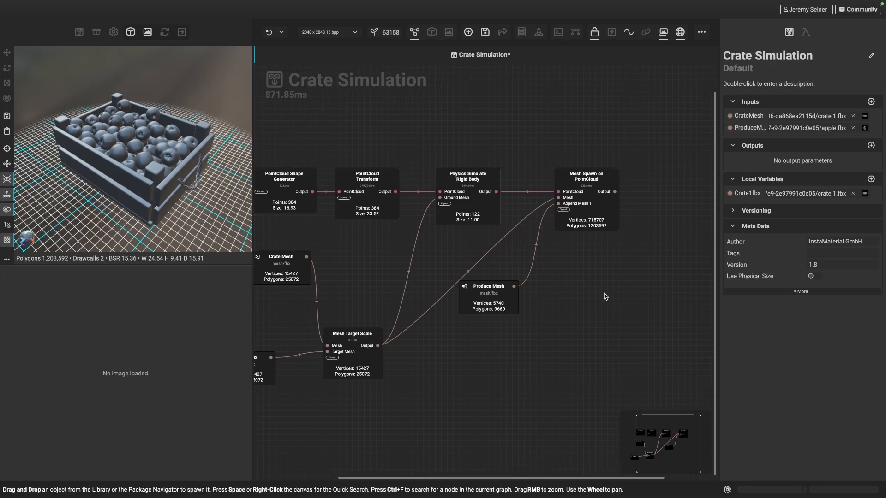
right_click(596, 287)
text(mesh tar)
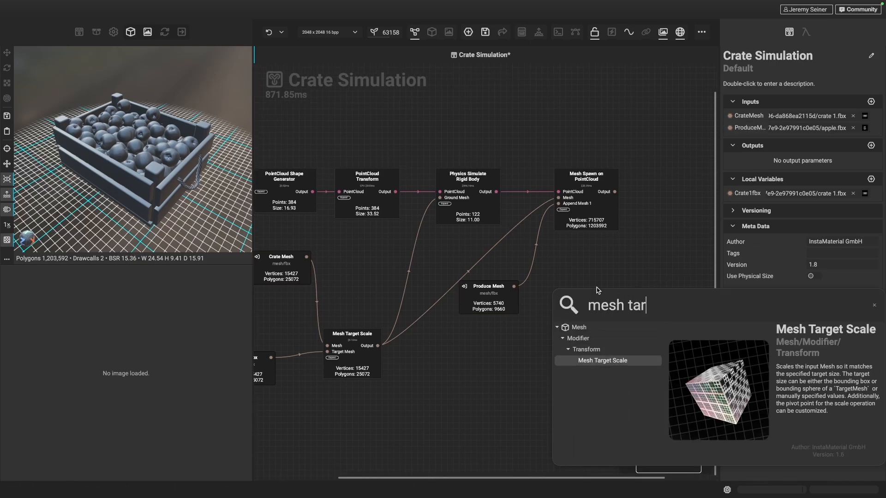
key(Return)
drag(615, 317, 580, 329)
click(512, 362)
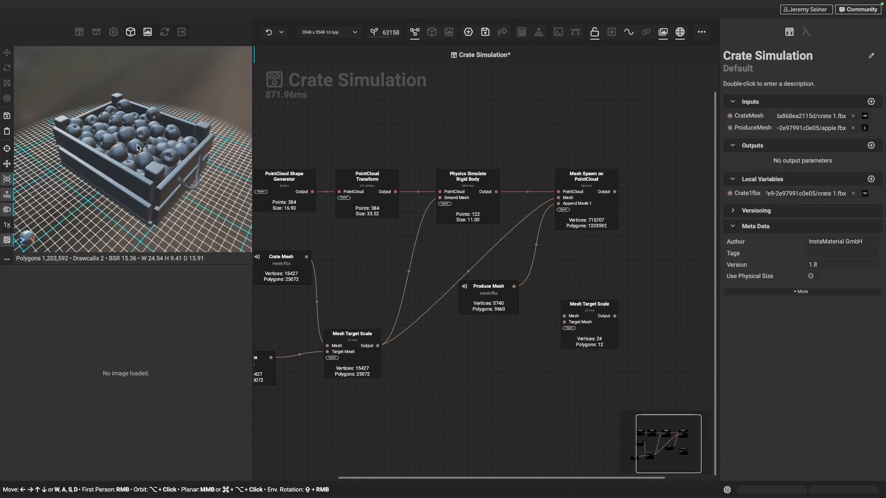
Add the package's Apple.fbx to the graph as the Target Mesh of the new Mesh Target Scale node.
click(96, 39)
drag(42, 156, 508, 322)
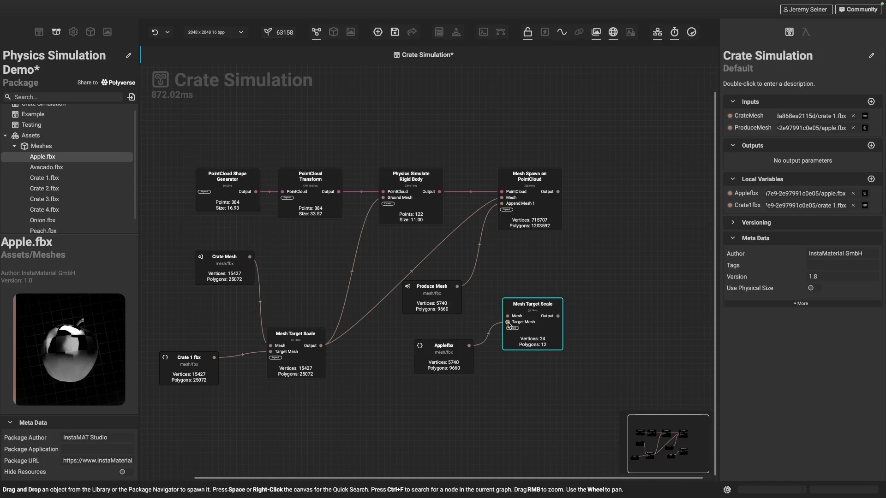
click(90, 32)
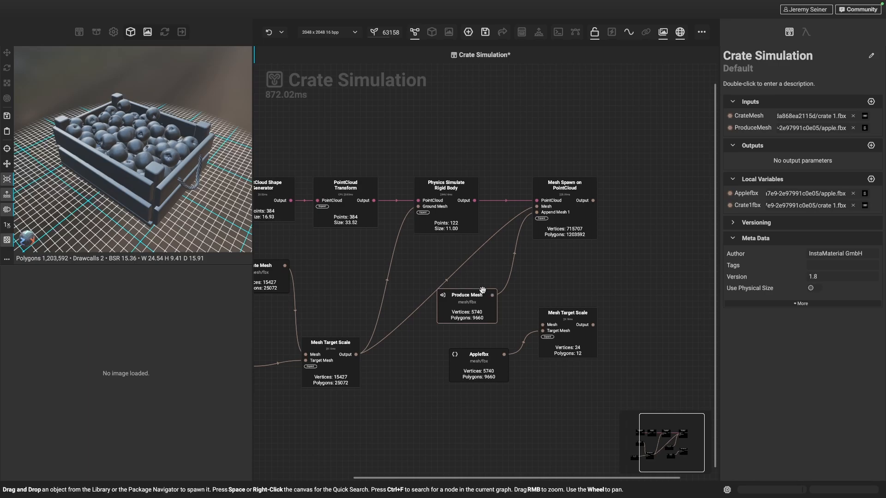
Route Produce Mesh through the new Mesh Target Scale node into Append Mesh 1 of Mesh Spawn on PointCloud.
drag(492, 296, 544, 325)
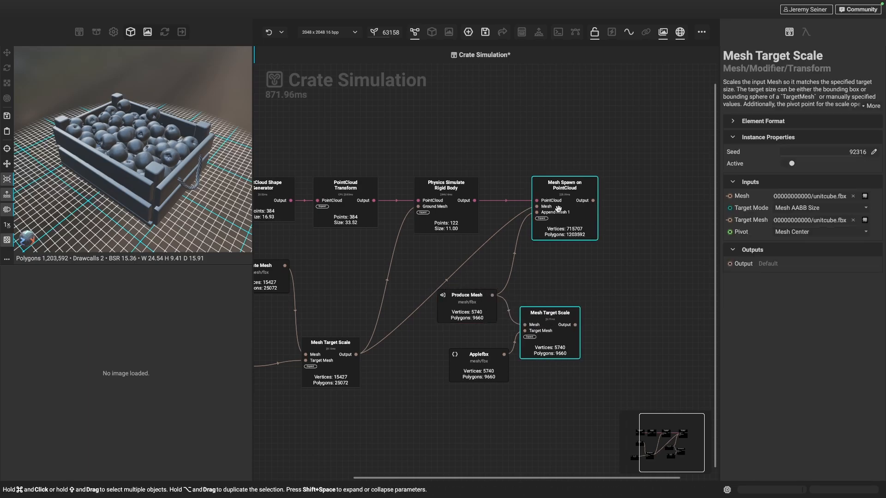
drag(561, 206, 623, 206)
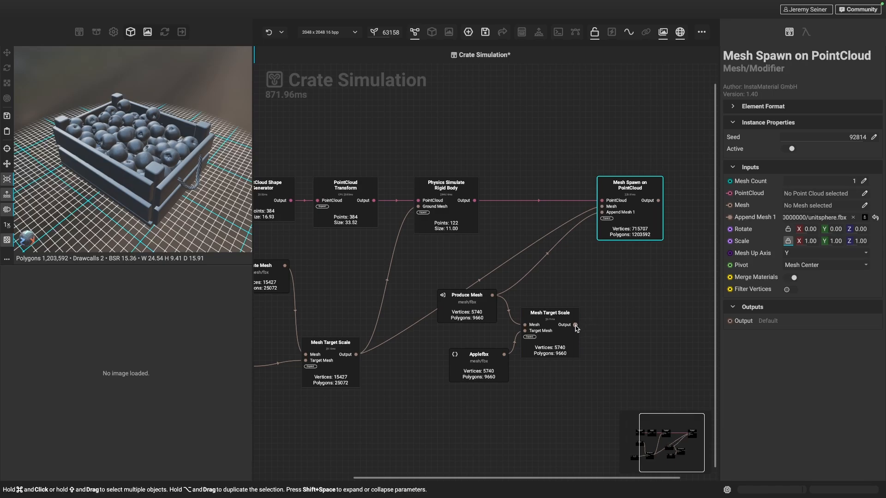
drag(574, 325, 601, 215)
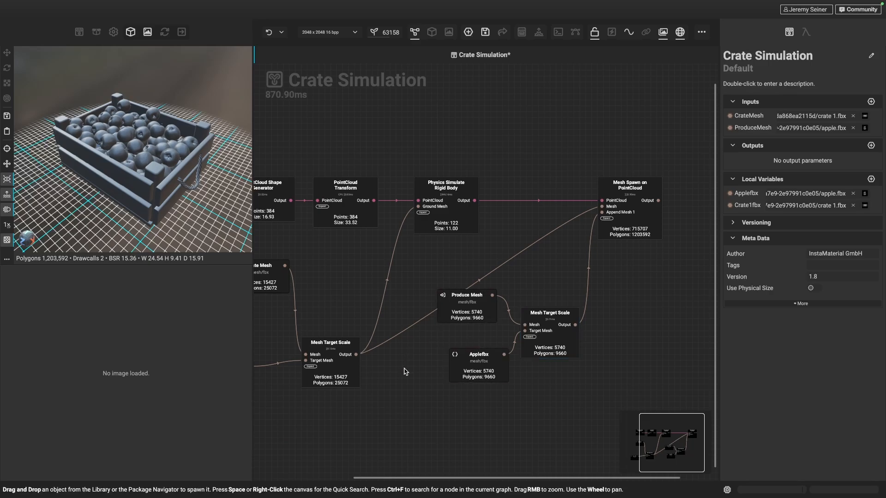
Test the Produce Mesh input with the package's Potatoe.fbx and examine how it fills the crate.
scroll(411, 368, up, 1)
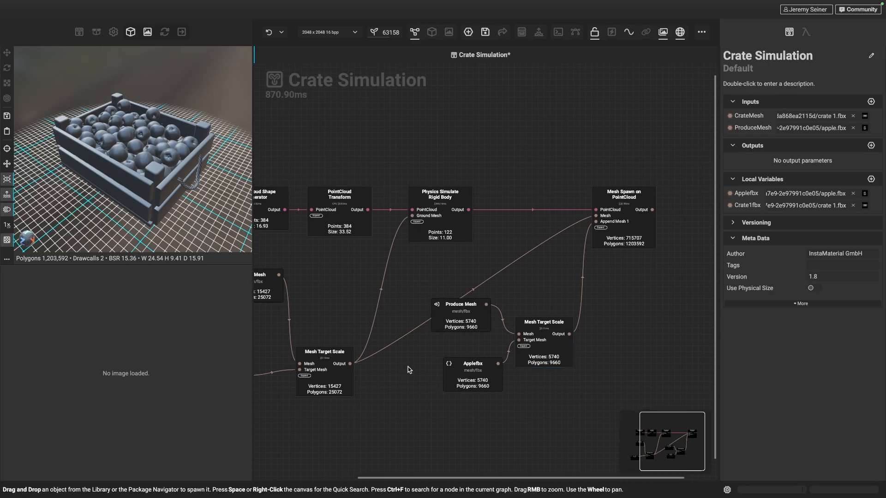
double_click(458, 317)
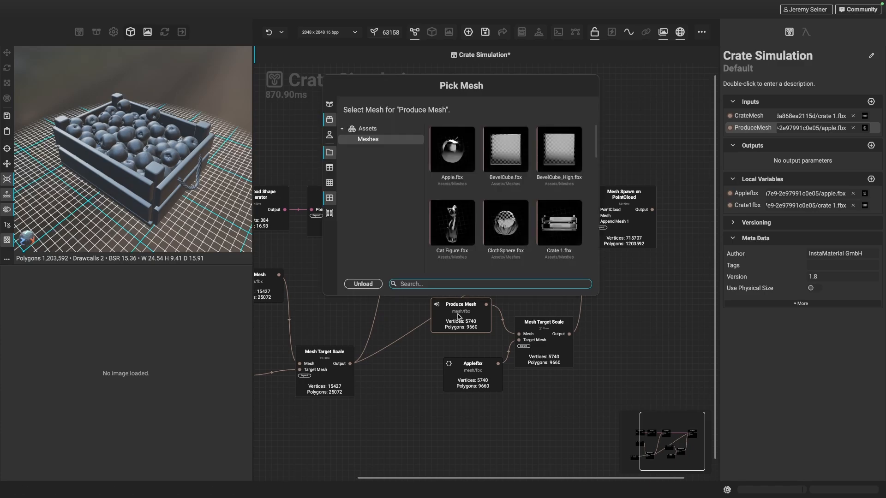
scroll(489, 214, down, 3)
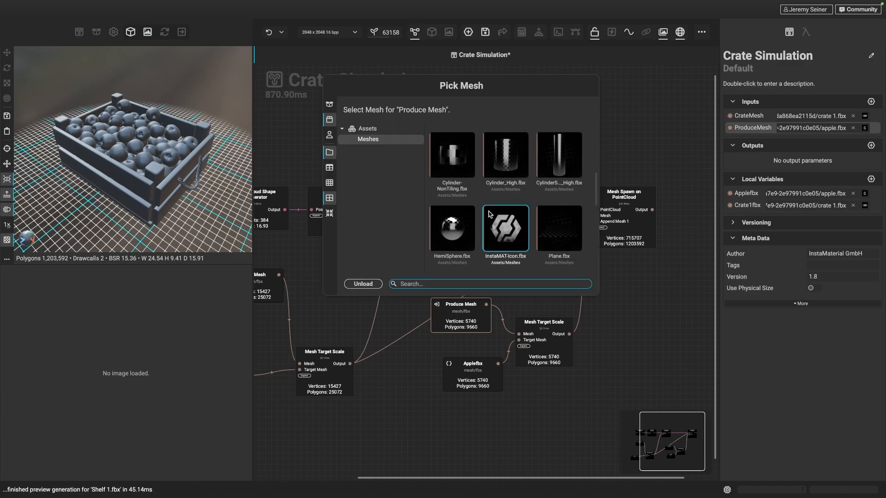
click(329, 104)
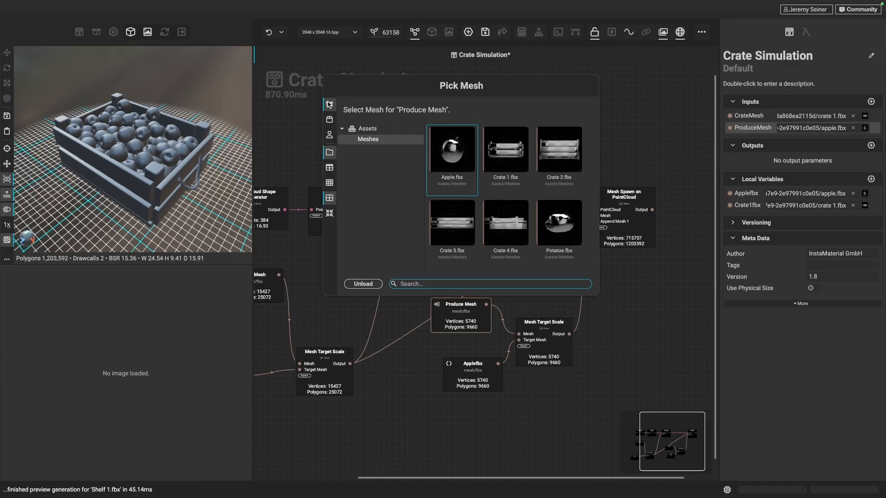
double_click(561, 227)
scroll(117, 141, up, 5)
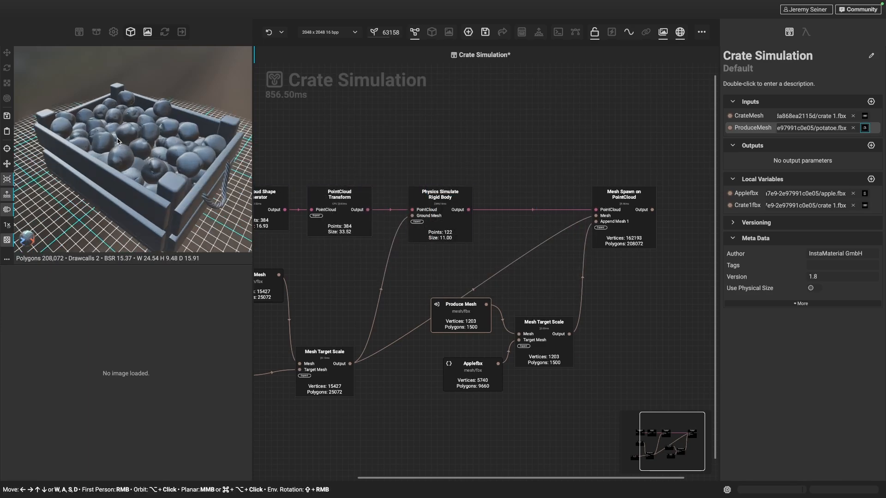
alt+drag(116, 143, 152, 164)
Set the Produce Mesh input's mesh to the package's Onion.fbx and examine the filled crate.
click(94, 32)
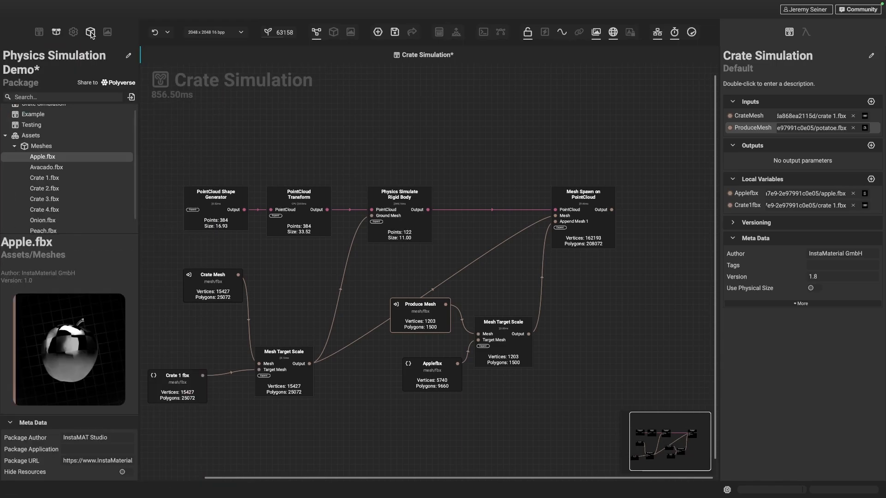
click(60, 223)
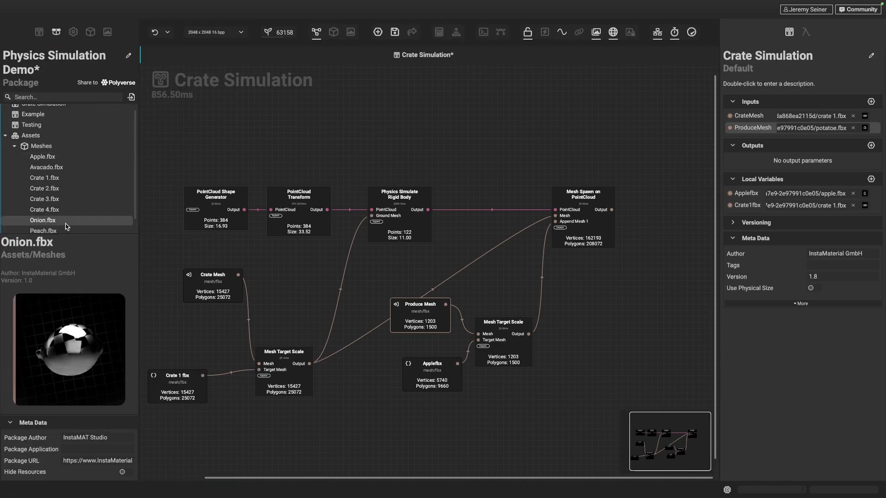
drag(42, 222, 779, 131)
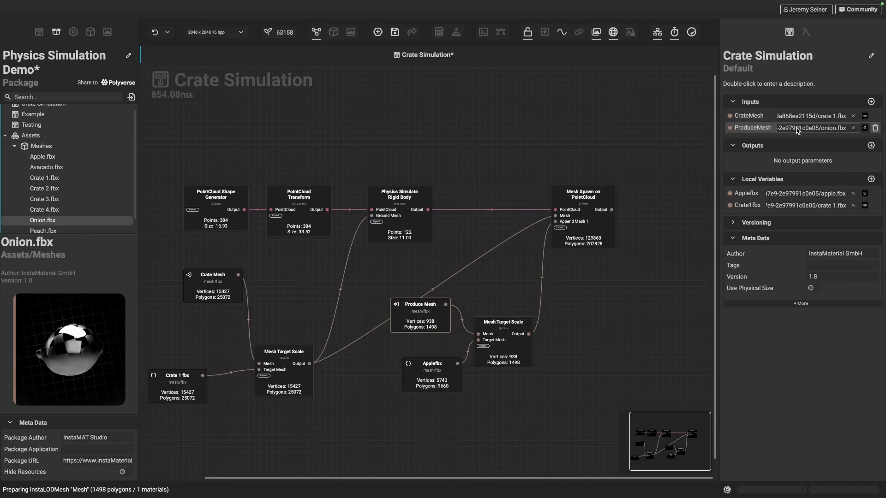
click(90, 32)
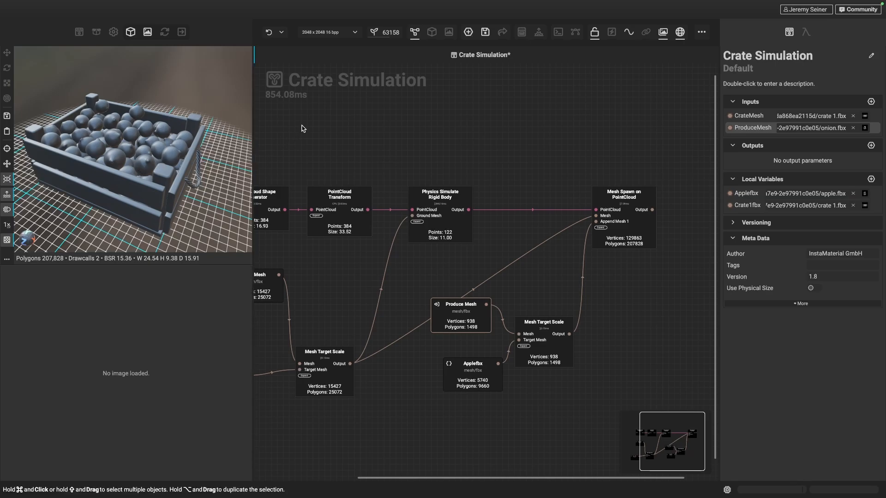
scroll(120, 153, down, 3)
mouse_move(124, 168)
alt+mouse_down()
mouse_move(95, 167)
mouse_move(134, 157)
mouse_move(100, 164)
mouse_move(113, 161)
alt+mouse_up()
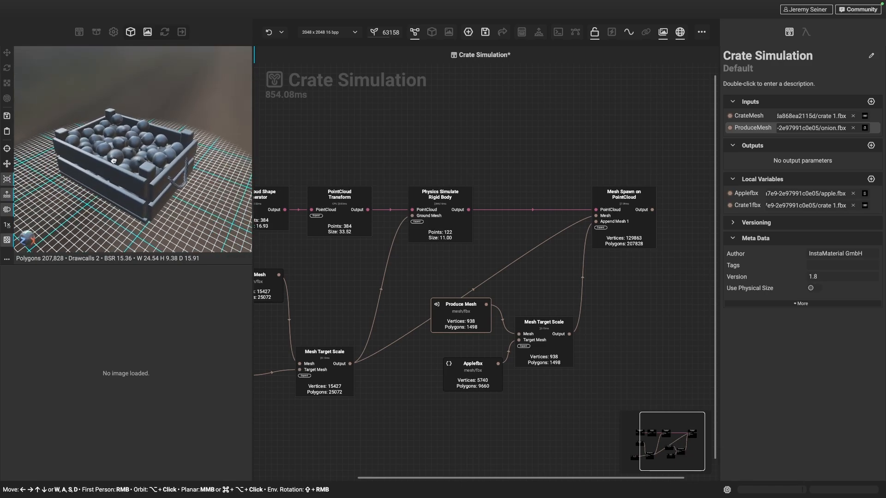
scroll(368, 136, down, 3)
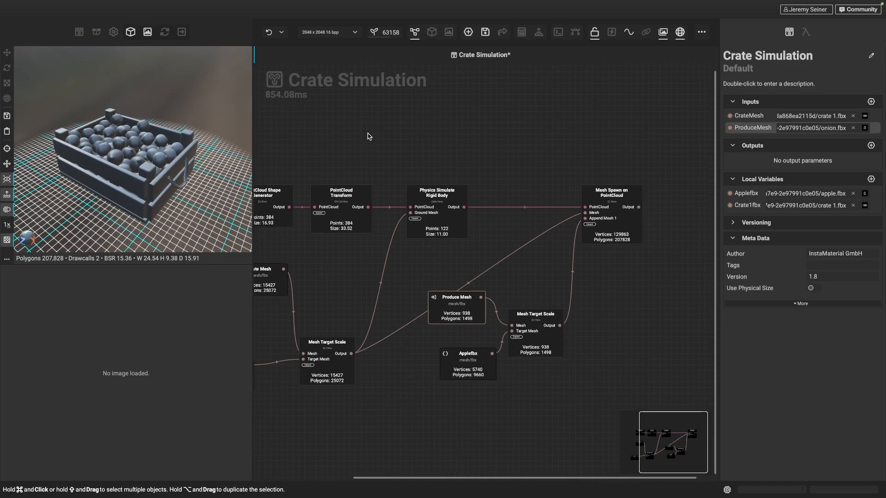
Expose the output of Mesh Spawn on PointCloud as a graph output.
middle_drag(376, 135, 417, 134)
scroll(429, 132, down, 1)
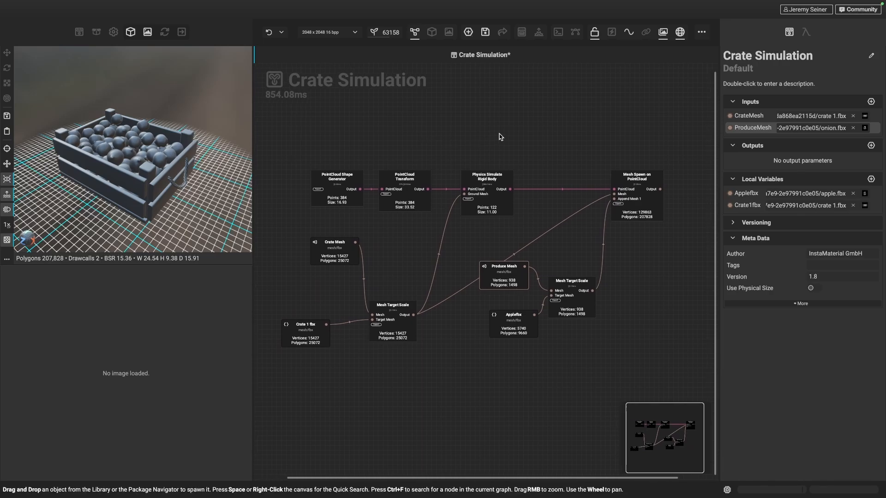
middle_drag(501, 137, 454, 134)
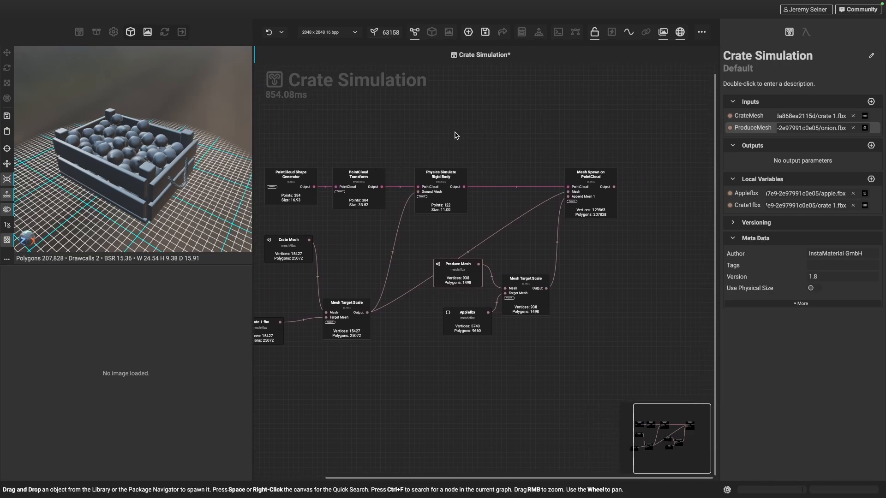
middle_drag(516, 135, 458, 130)
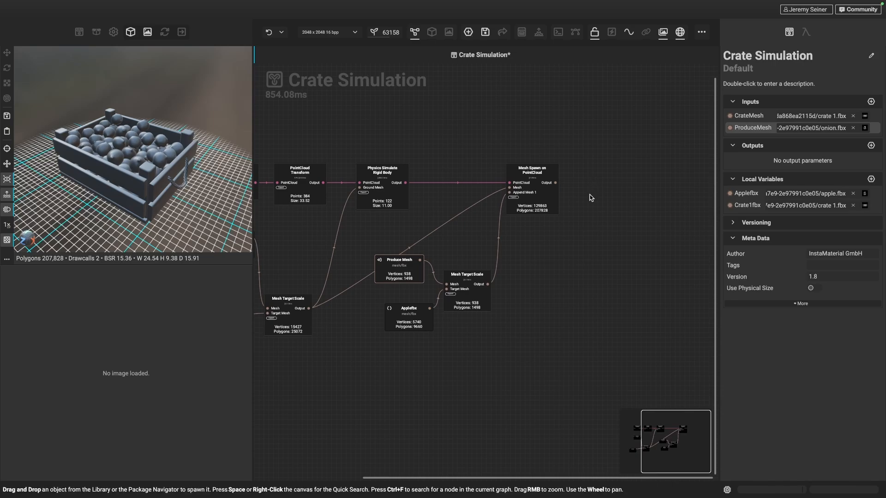
middle_drag(592, 180, 572, 184)
scroll(571, 185, up, 3)
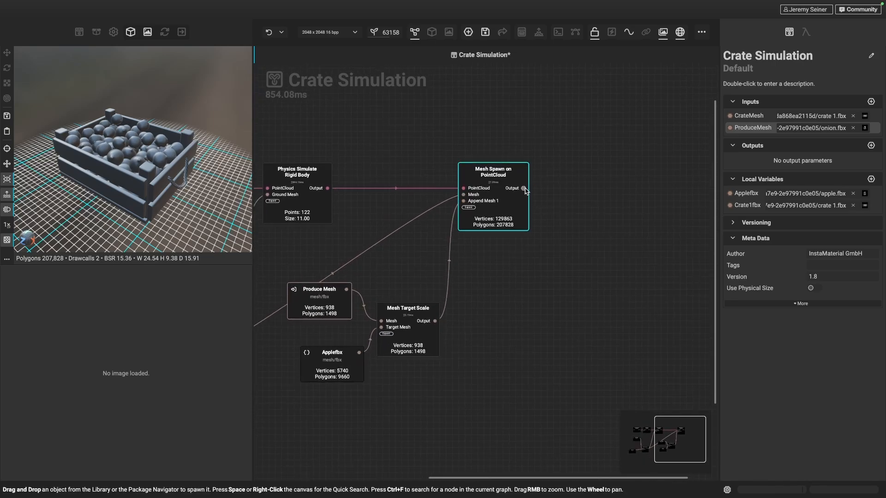
drag(524, 189, 619, 193)
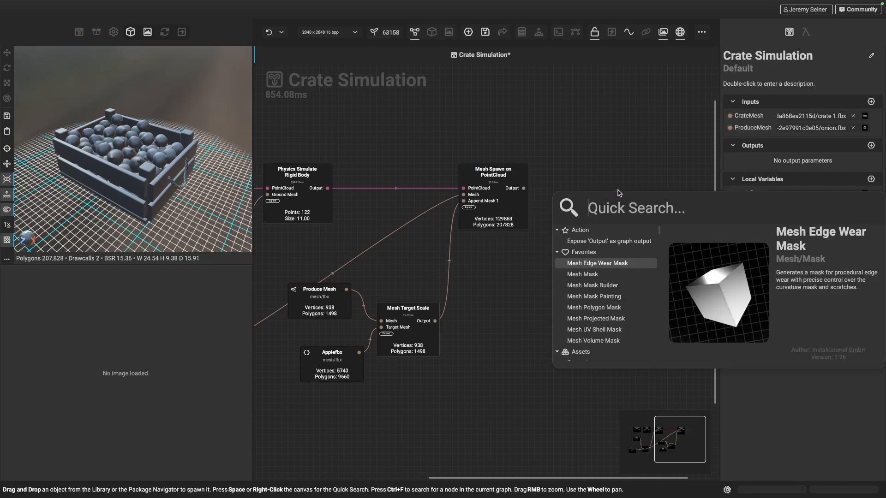
click(612, 242)
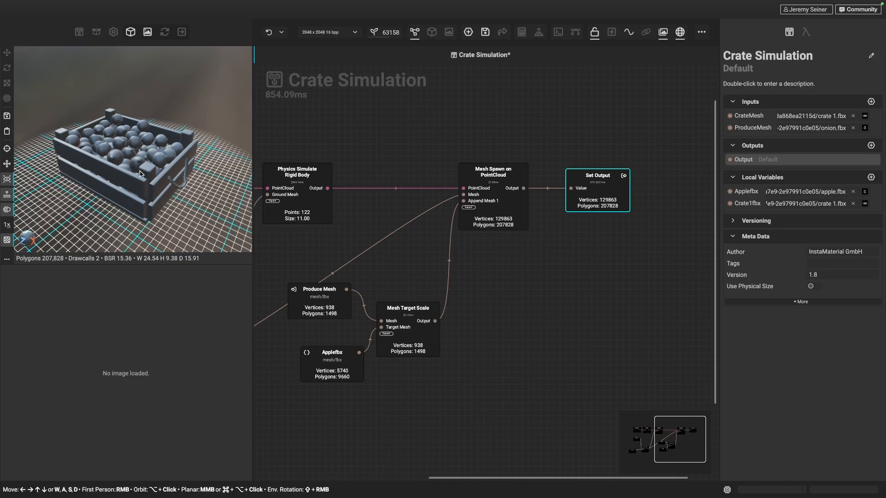
Examine the onion-filled crate and review the complete Crate Simulation node chain from the point cloud generator to Set Output.
click(526, 228)
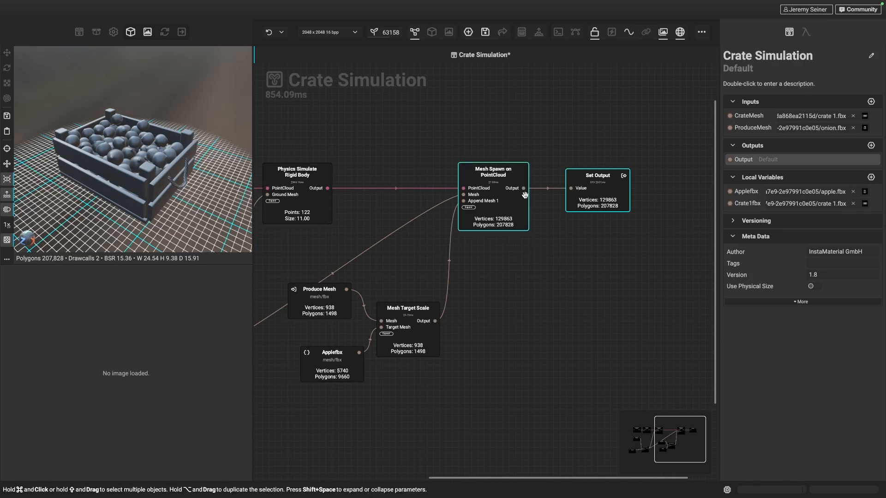
alt+drag(130, 148, 98, 173)
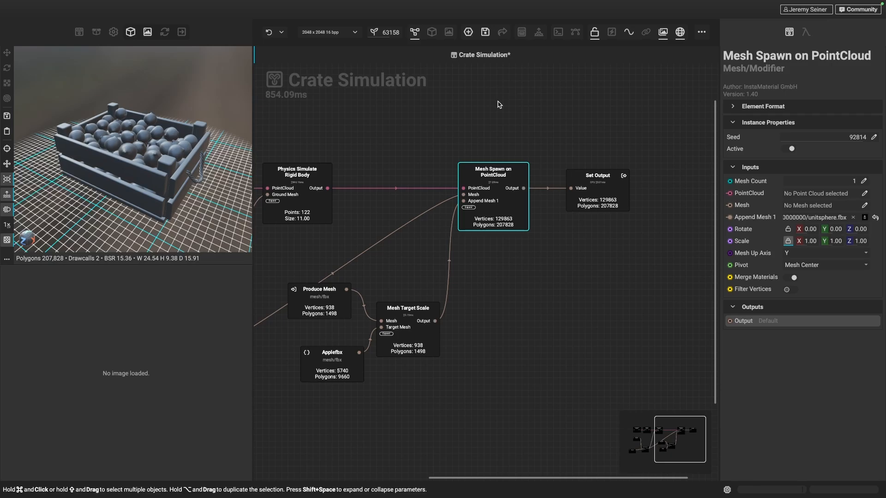
right_drag(486, 106, 484, 98)
middle_drag(457, 115, 533, 131)
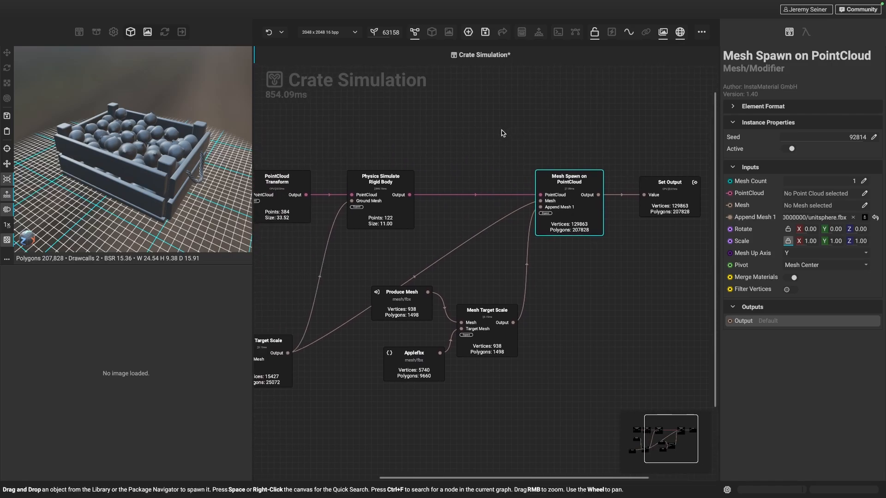
right_drag(502, 129, 492, 113)
middle_drag(483, 117, 520, 119)
right_drag(505, 123, 501, 113)
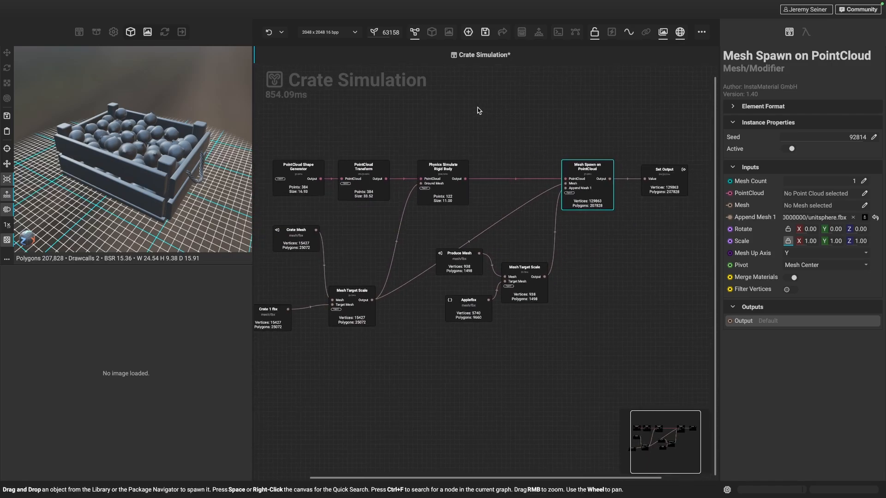
middle_drag(462, 106, 478, 113)
right_click(482, 110)
click(453, 115)
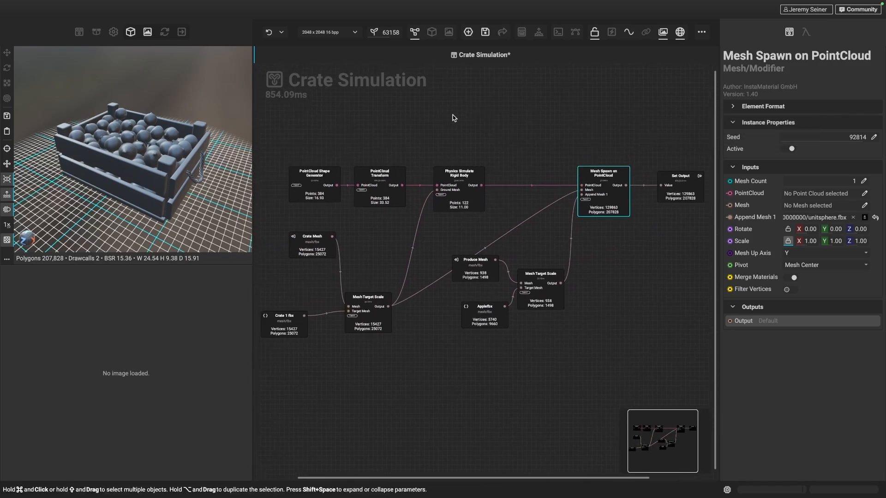
Save the package and create a new Element Graph project without a template.
key(alt+s)
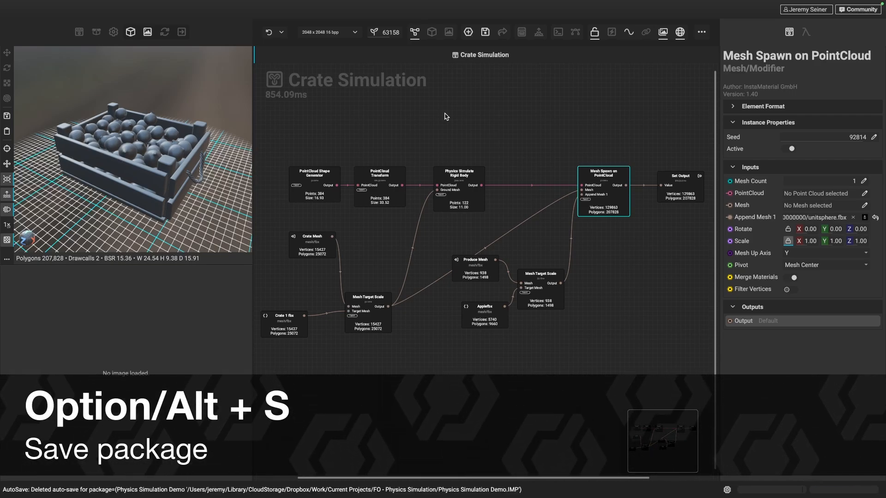
click(468, 32)
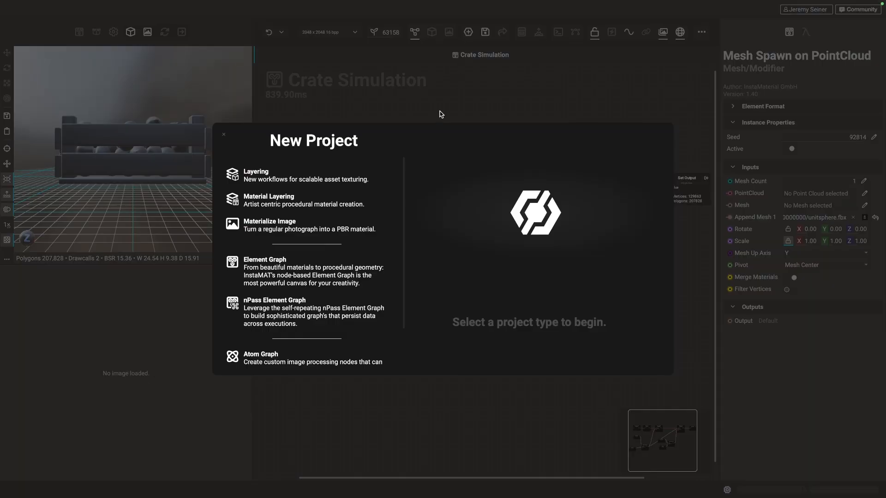
click(268, 265)
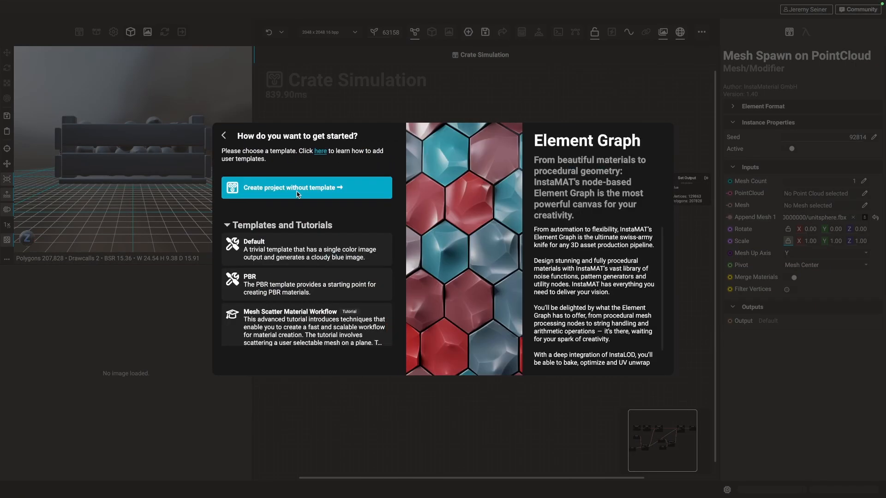
click(372, 186)
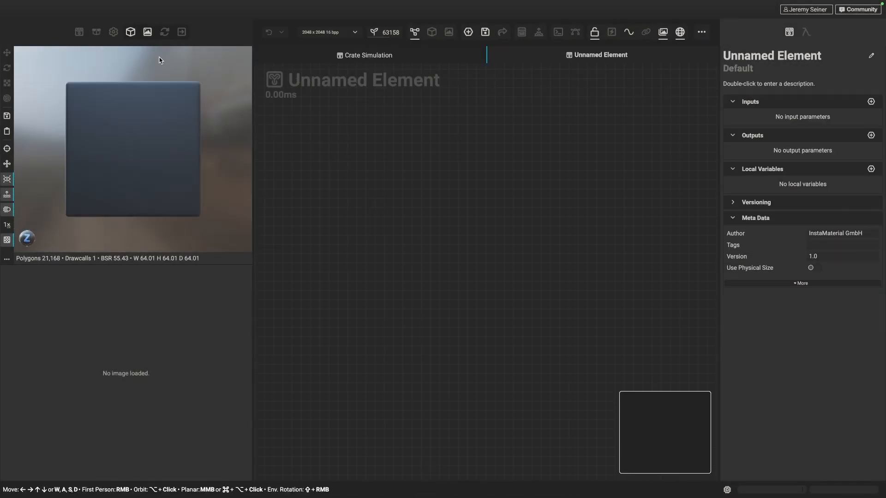
Add the package's Crate Simulation graph as a node in the new Element Graph and examine its output in 3D.
click(96, 32)
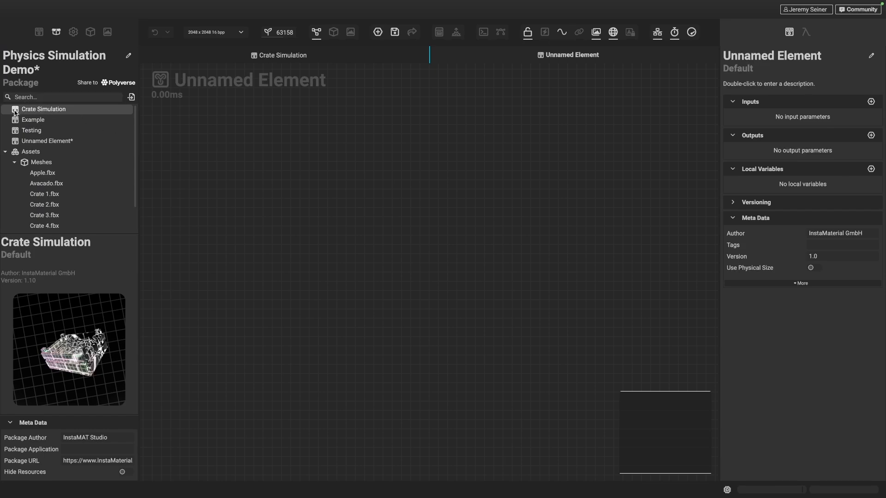
drag(16, 112, 378, 229)
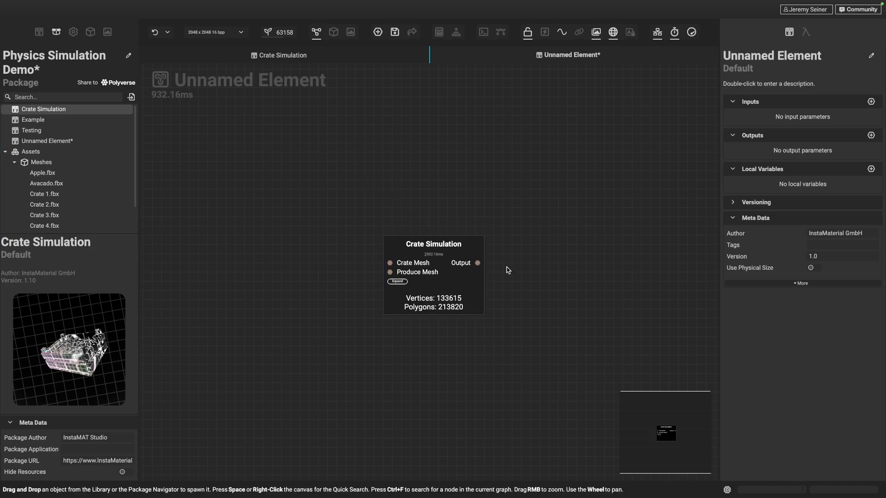
click(473, 264)
alt+drag(158, 147, 133, 152)
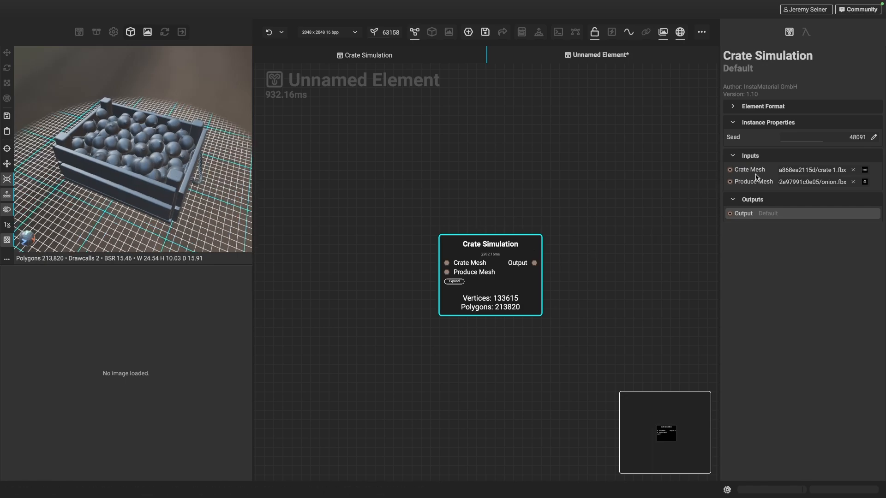
Try Crate 2.fbx as the Crate Simulation node's Crate Mesh, and set the input back to Crate 1.fbx.
click(869, 170)
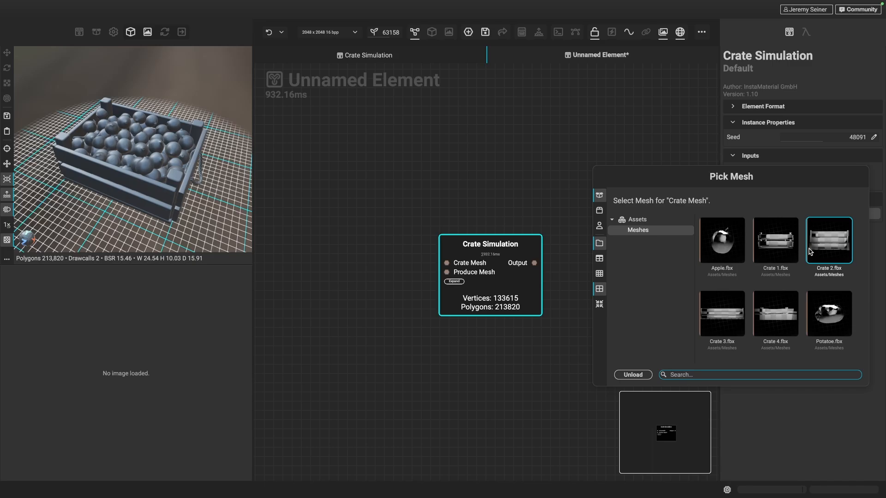
double_click(825, 241)
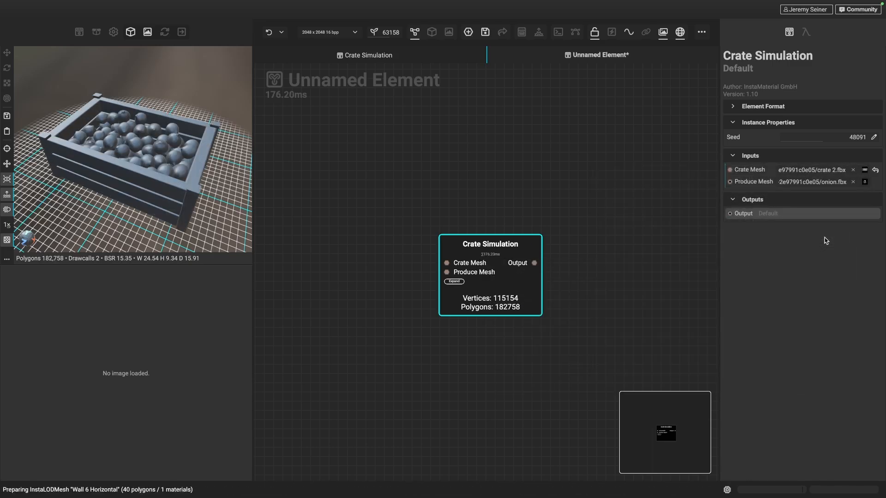
click(864, 171)
click(779, 248)
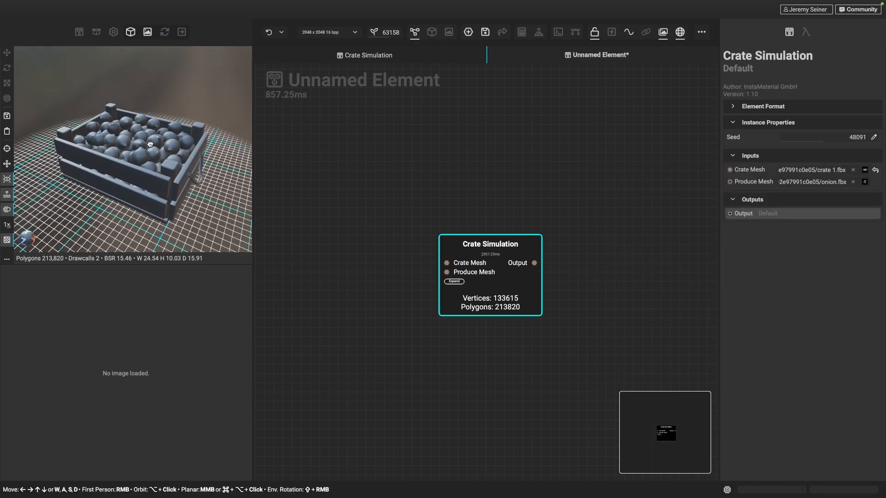
Set the Crate Simulation node's Produce Mesh to Apple.fbx and examine the filled crate.
click(865, 181)
click(635, 258)
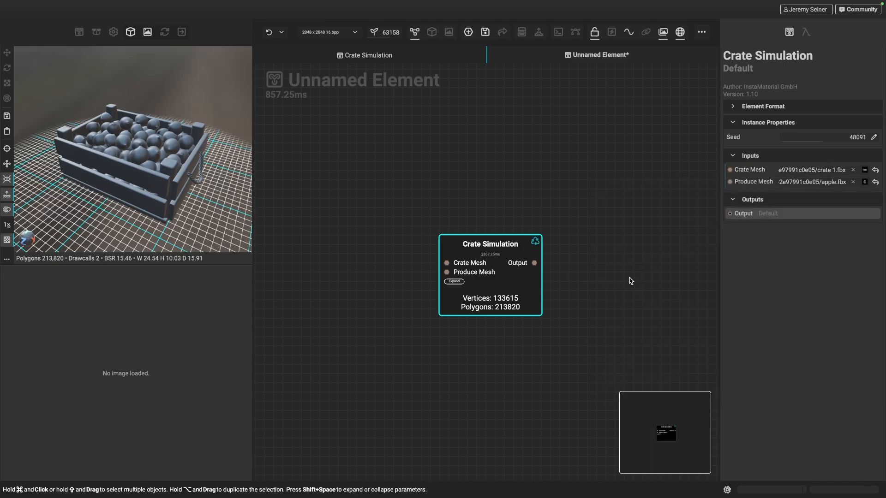
alt+drag(154, 143, 65, 132)
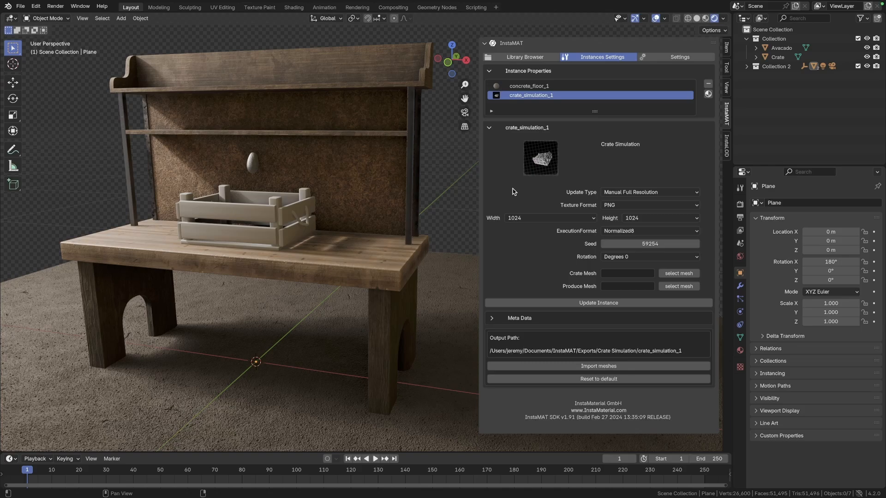
Switch to the Blender workbench scene, select the crate, and examine it together with the avocado mesh above it.
scroll(231, 212, up, 3)
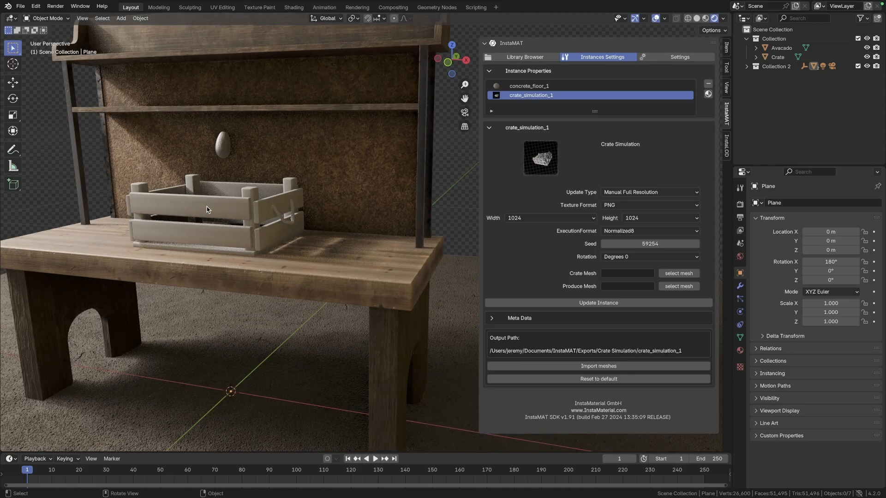
scroll(196, 210, up, 4)
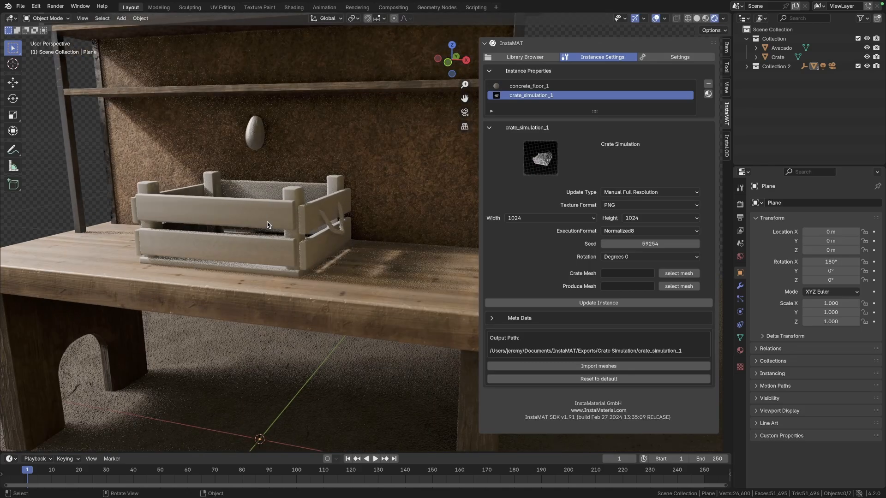
scroll(240, 255, up, 2)
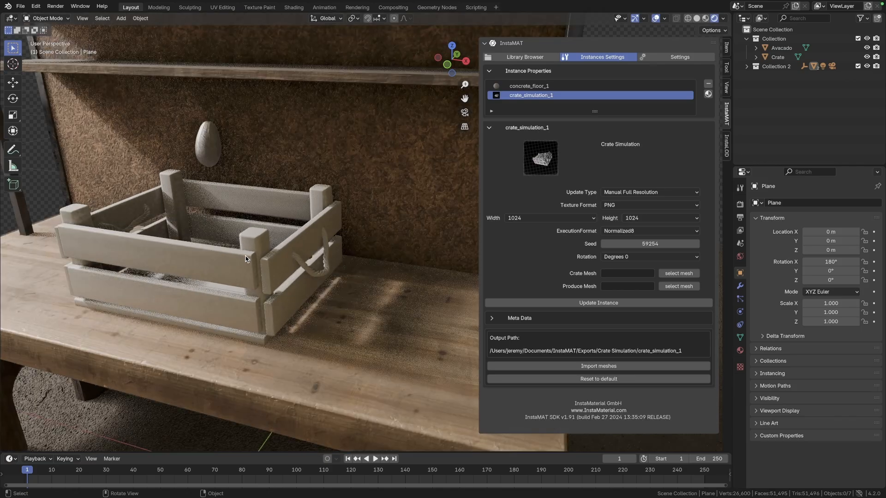
click(196, 268)
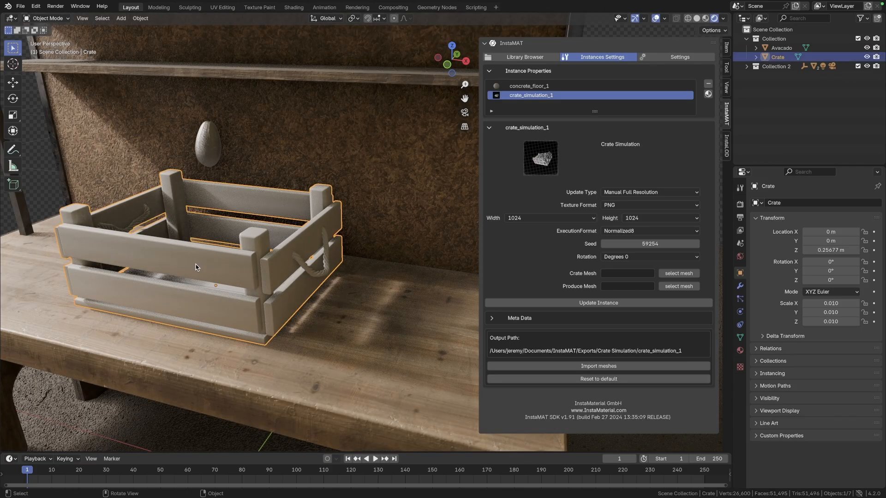
scroll(210, 177, up, 3)
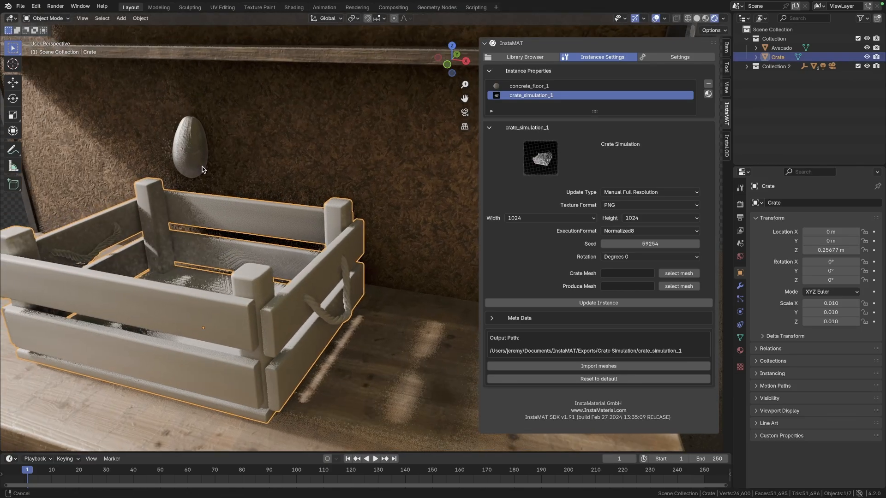
scroll(227, 186, down, 2)
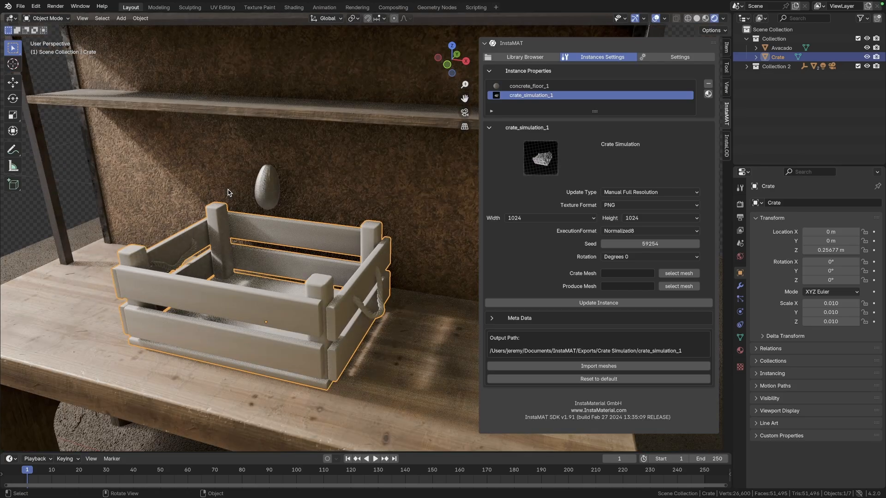
scroll(256, 250, down, 1)
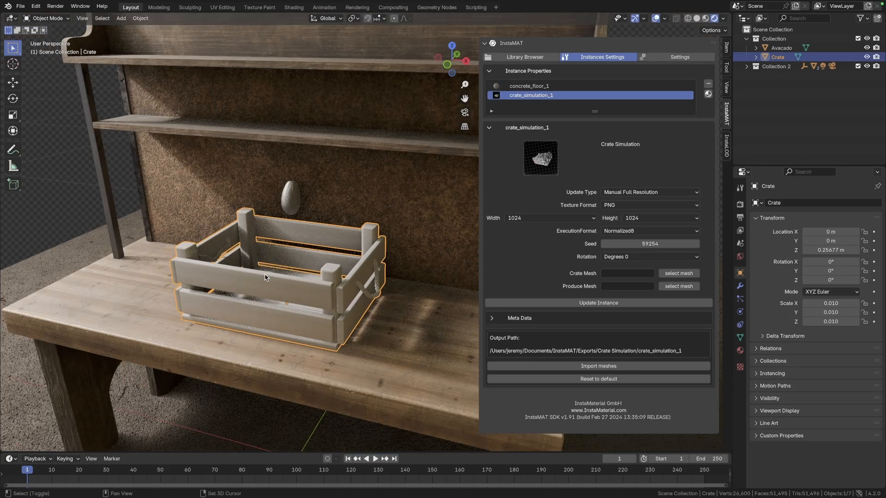
middle_drag(266, 274, 262, 261)
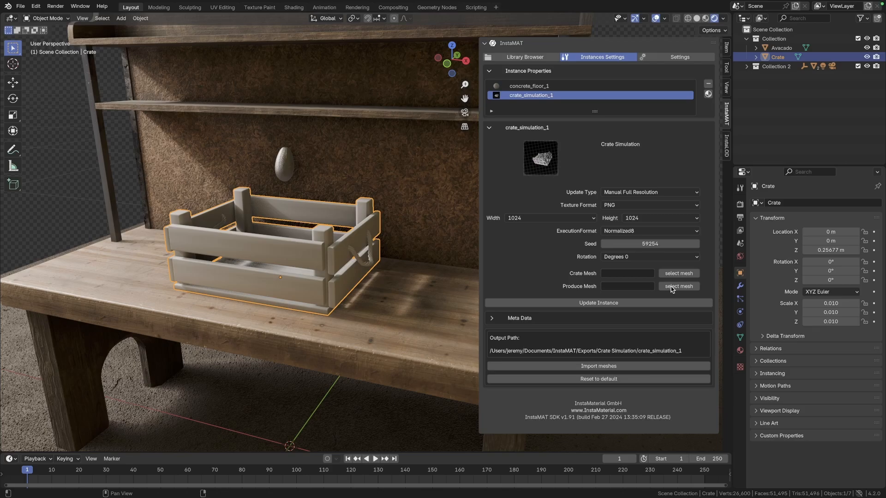
Assign the scene's Crate object as the Crate Mesh input of the crate_simulation_1 instance.
click(677, 275)
click(660, 279)
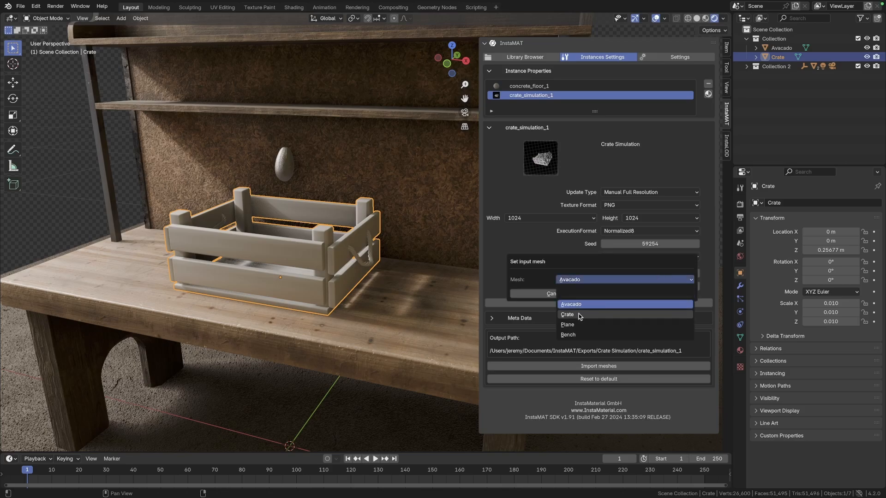
click(580, 316)
click(645, 294)
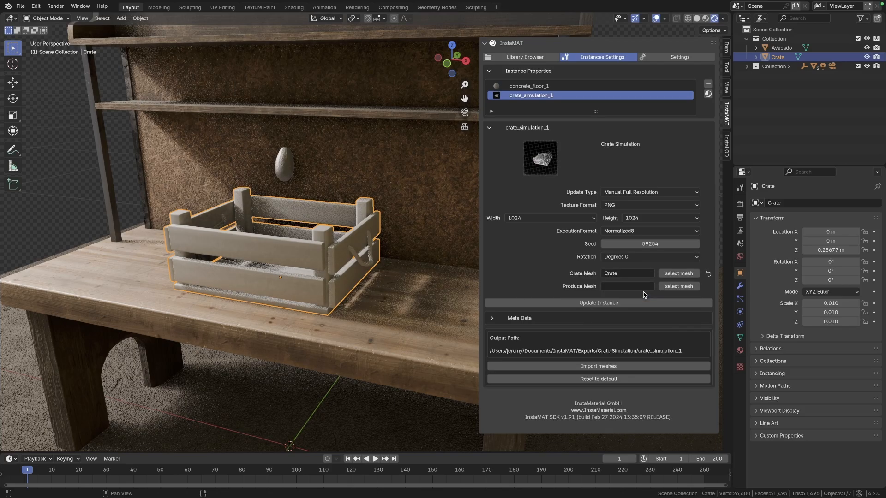
Assign the Avacado object as the Produce Mesh input of crate_simulation_1 and update the instance.
click(679, 286)
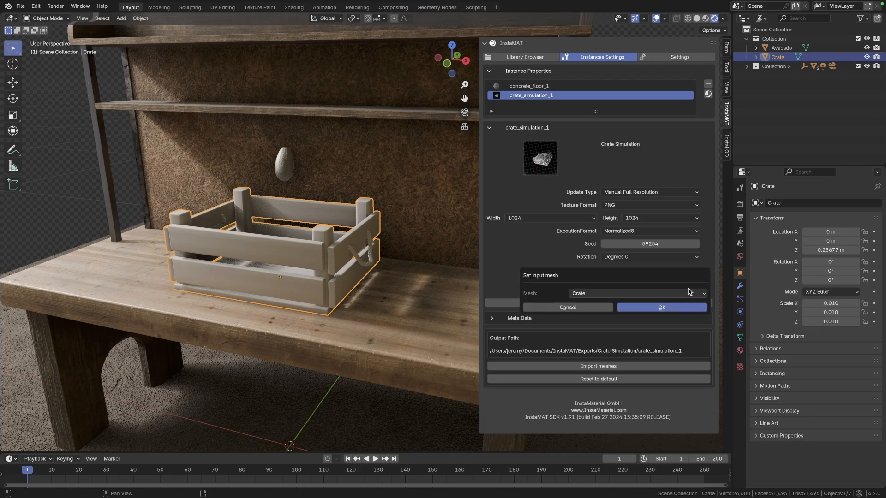
click(613, 294)
click(593, 319)
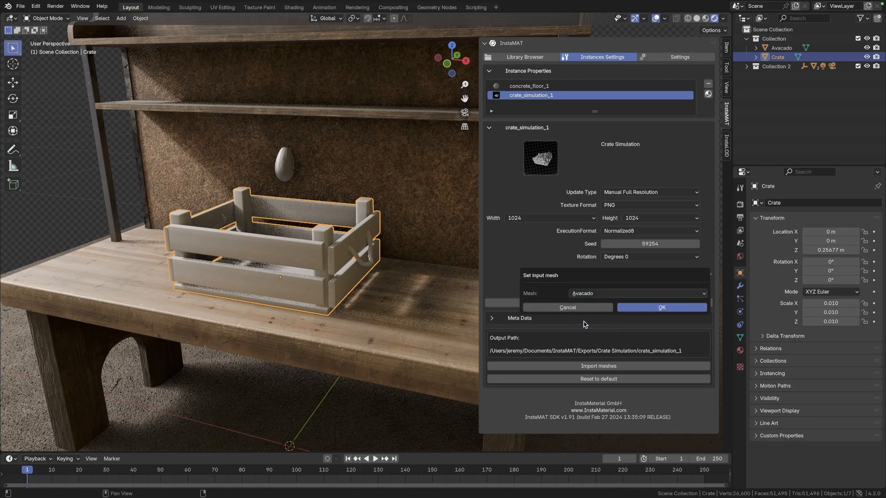
click(661, 308)
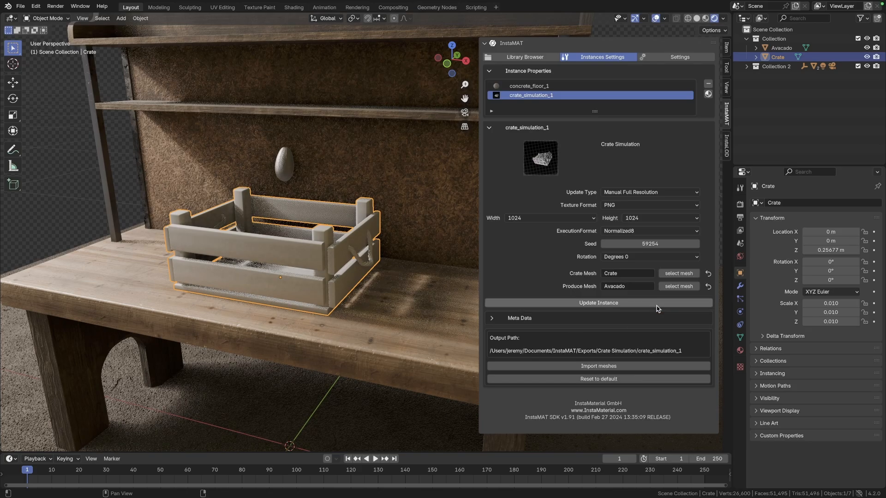
click(572, 304)
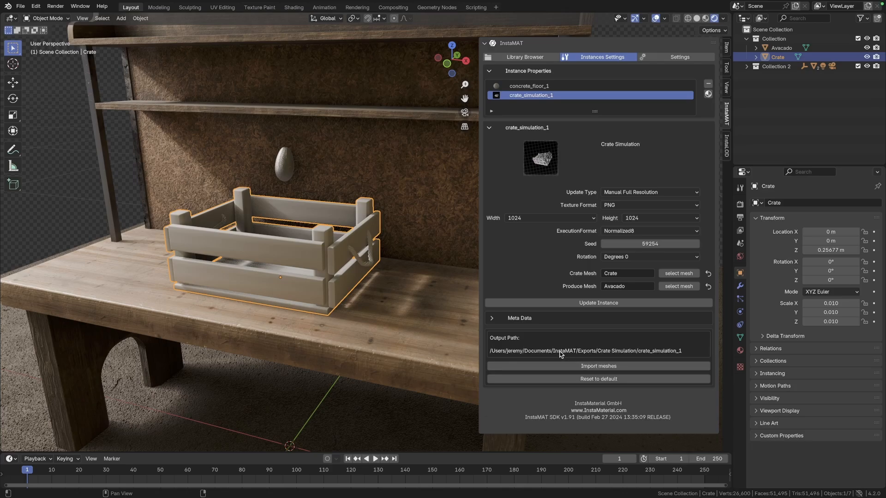
Import the crate_simulation_1 meshes and raise them about 0.256 m along Z onto the workbench.
click(599, 367)
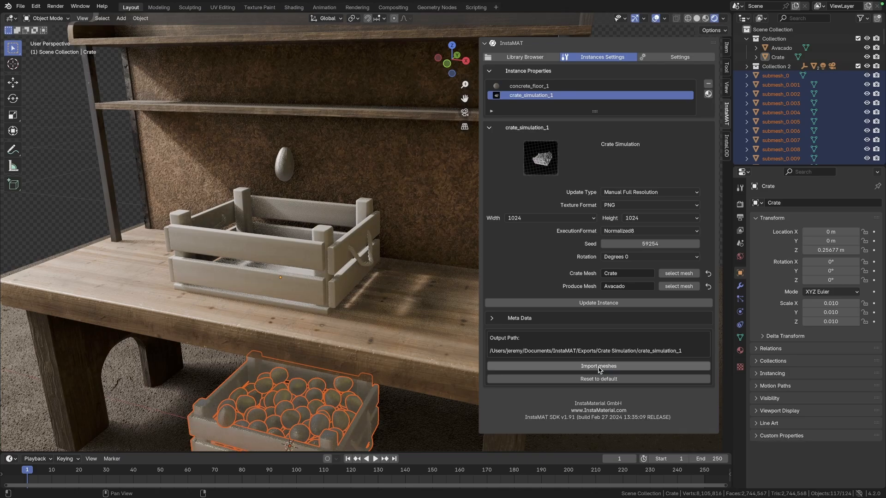
scroll(271, 386, down, 2)
scroll(294, 381, up, 1)
shift+middle_drag(294, 379, 325, 345)
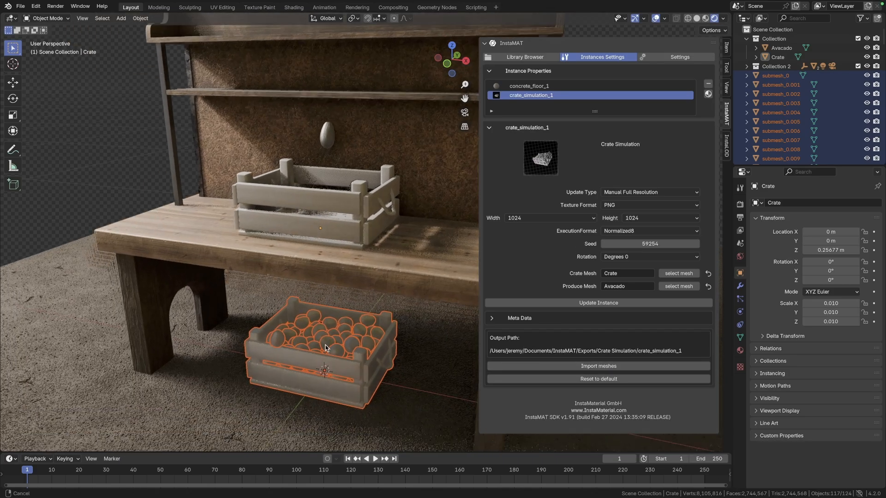
scroll(325, 348, up, 2)
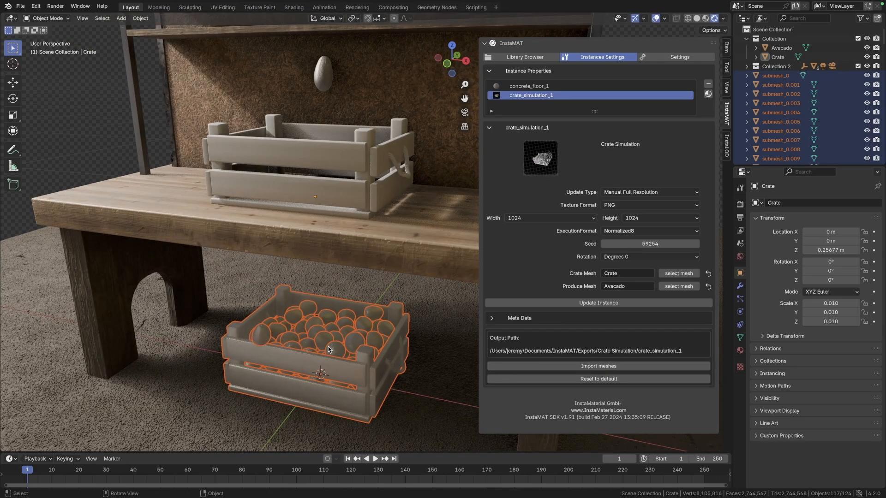
key(g)
key(z)
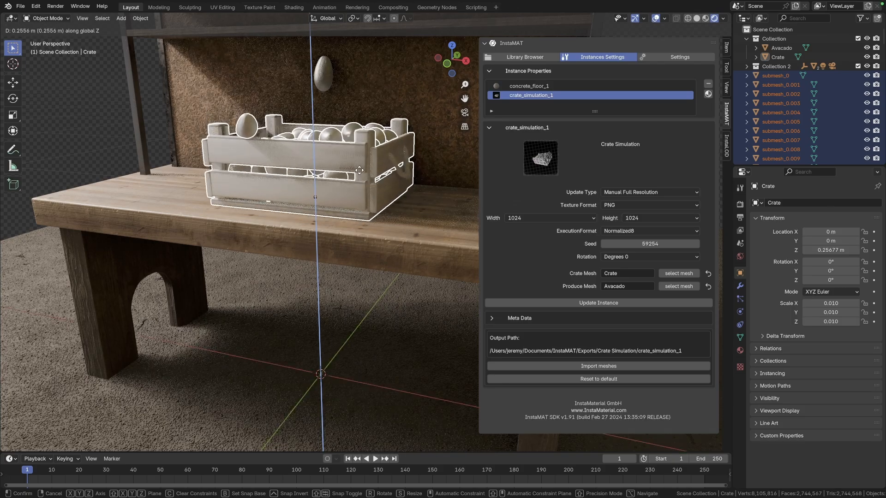
click(359, 171)
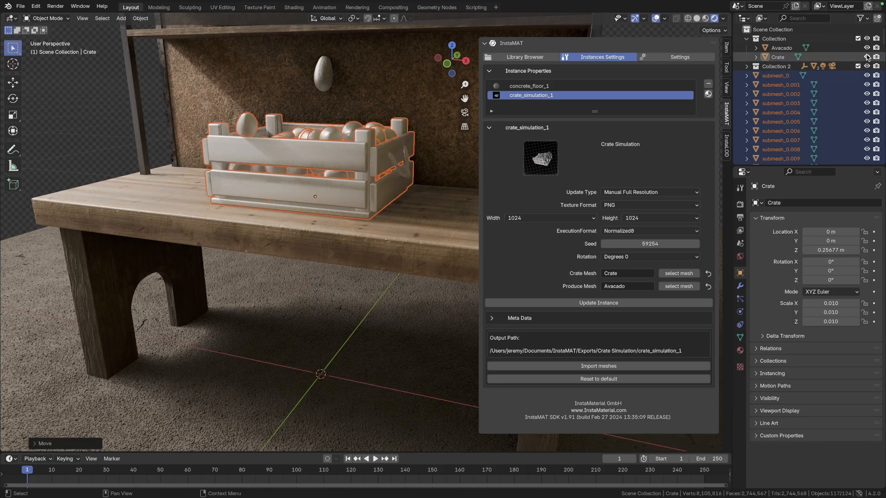
Hide the original Avacado and Crate objects, deselect the imported meshes, and examine the filled crate.
drag(868, 57, 867, 48)
scroll(321, 159, up, 2)
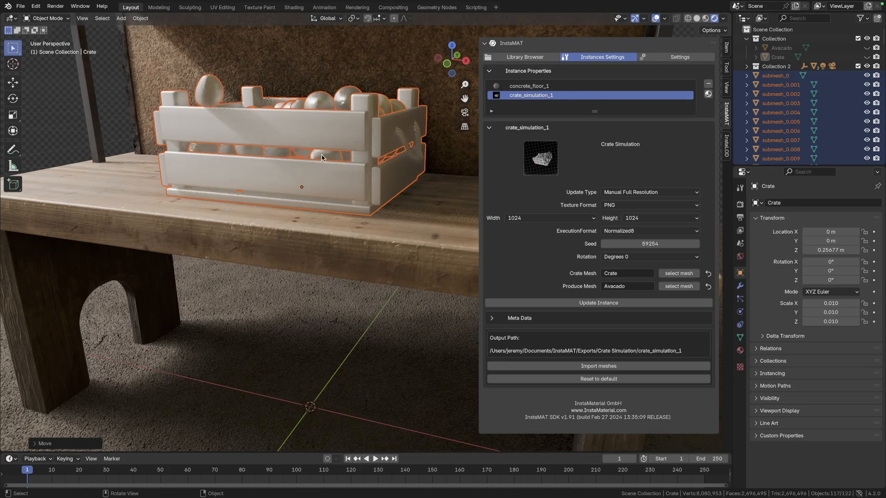
shift+middle_drag(322, 158, 299, 231)
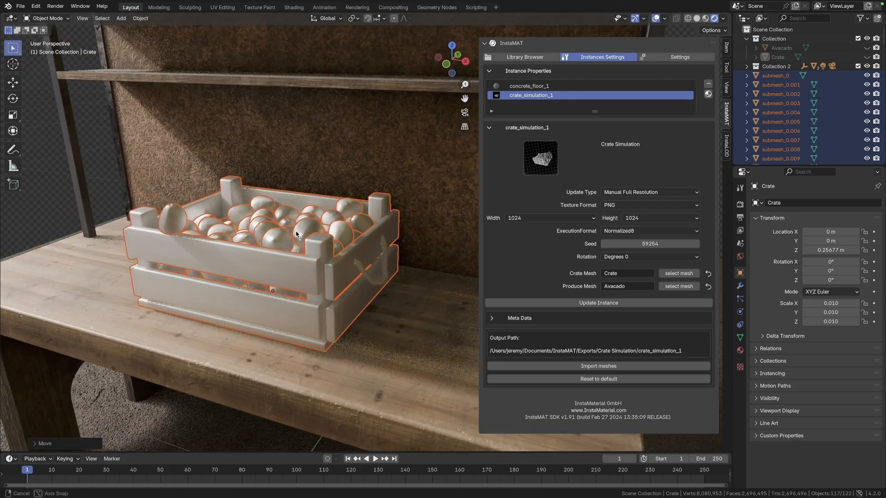
click(102, 175)
middle_drag(264, 259, 266, 262)
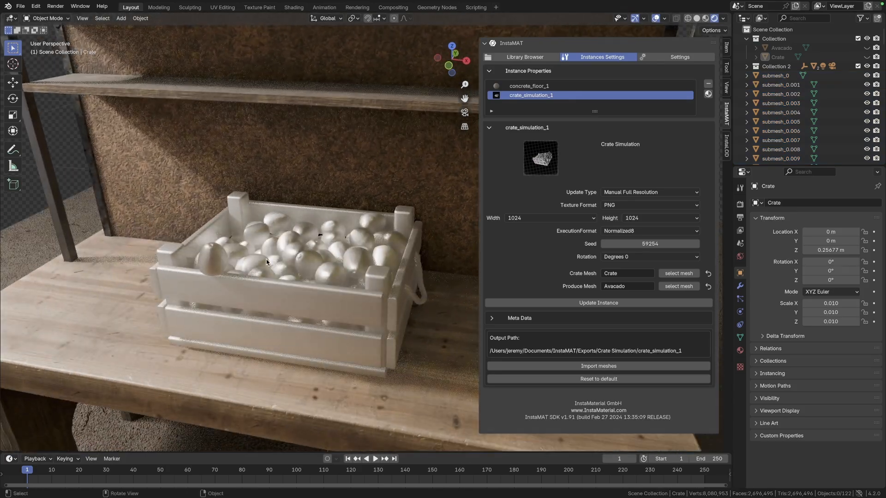
Delete the stray avocado that intersects the crate's rim and examine the filled crate on the workbench.
click(303, 257)
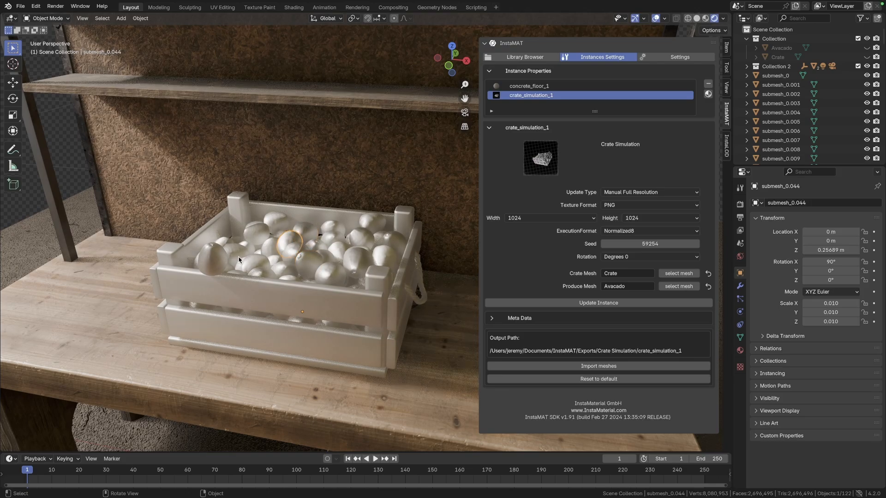
click(211, 261)
key(x)
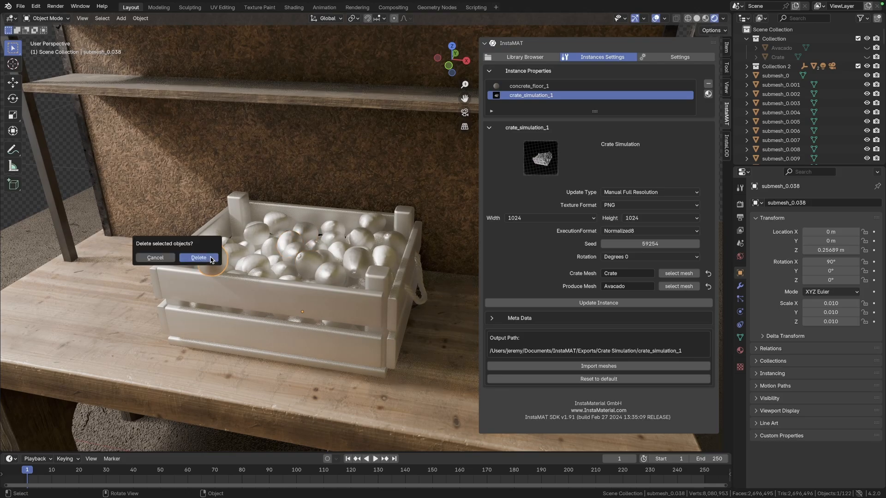
key(x)
click(211, 263)
middle_drag(269, 288, 271, 266)
scroll(272, 267, up, 2)
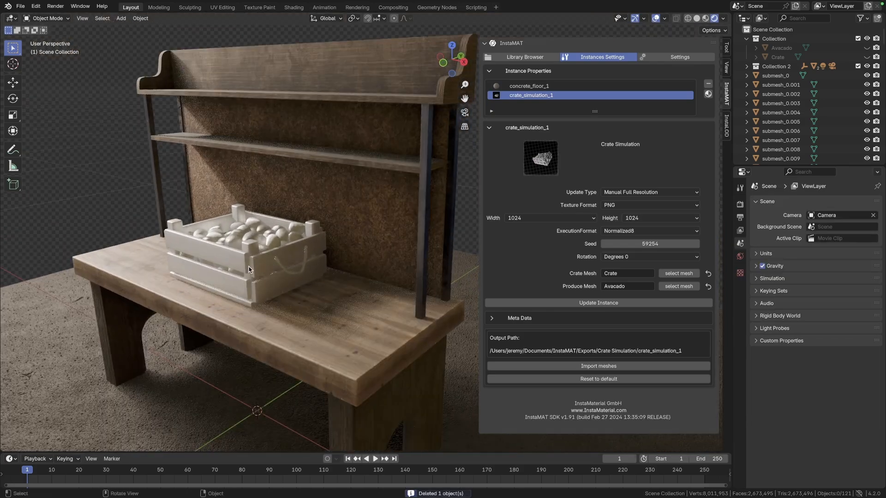